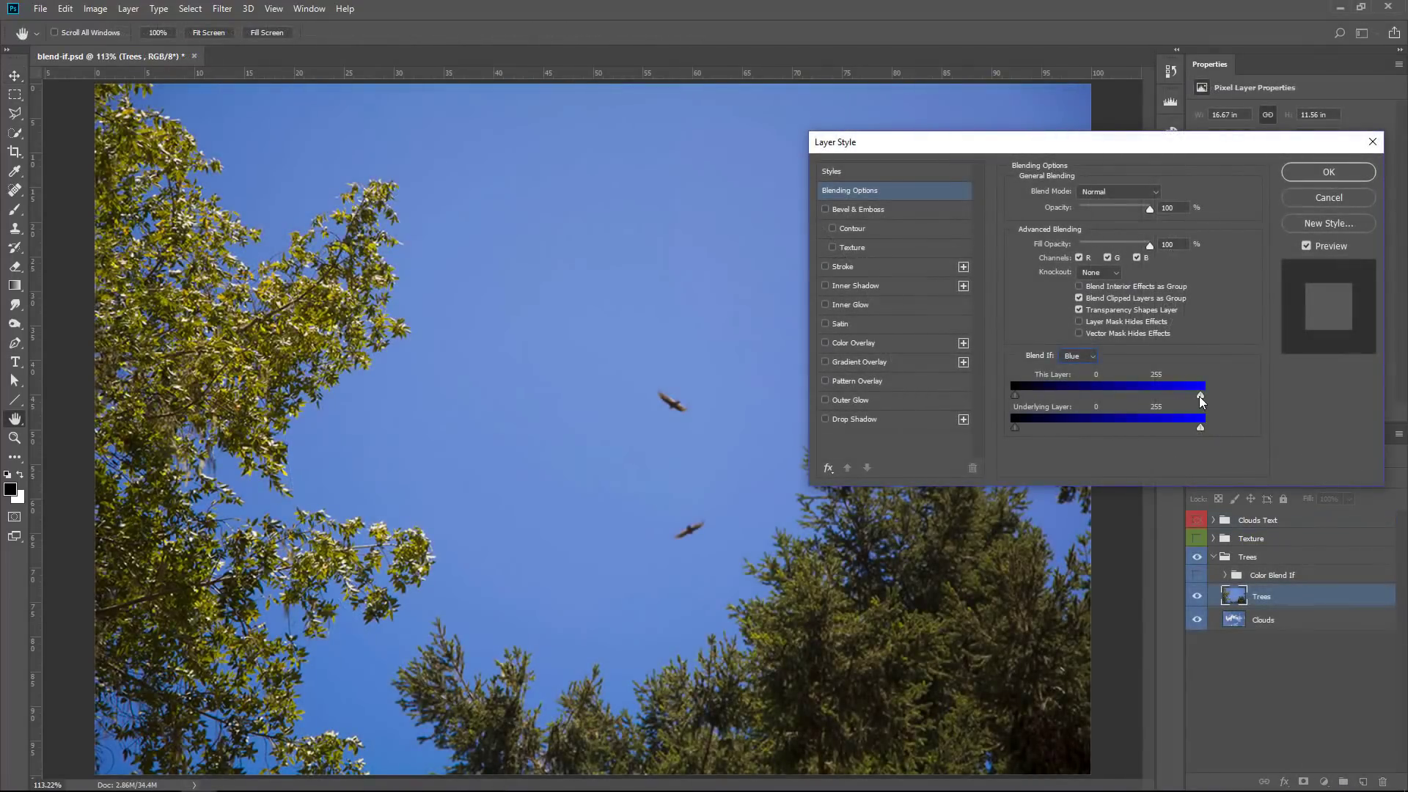
Let clouds show through the blue sky and move the CLOUDS text down into them
left_click_drag(1201, 396, 1136, 397)
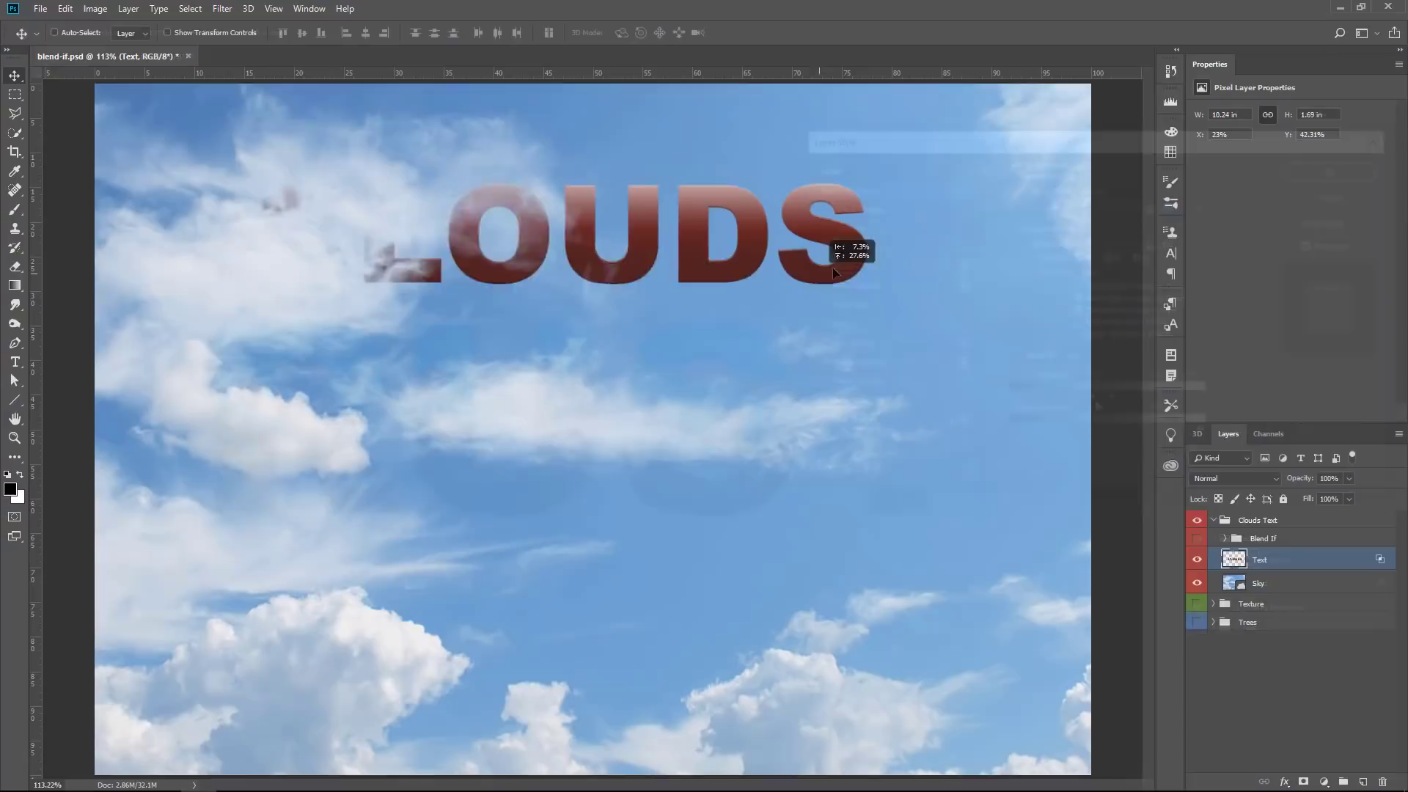
left_click_drag(834, 273, 797, 474)
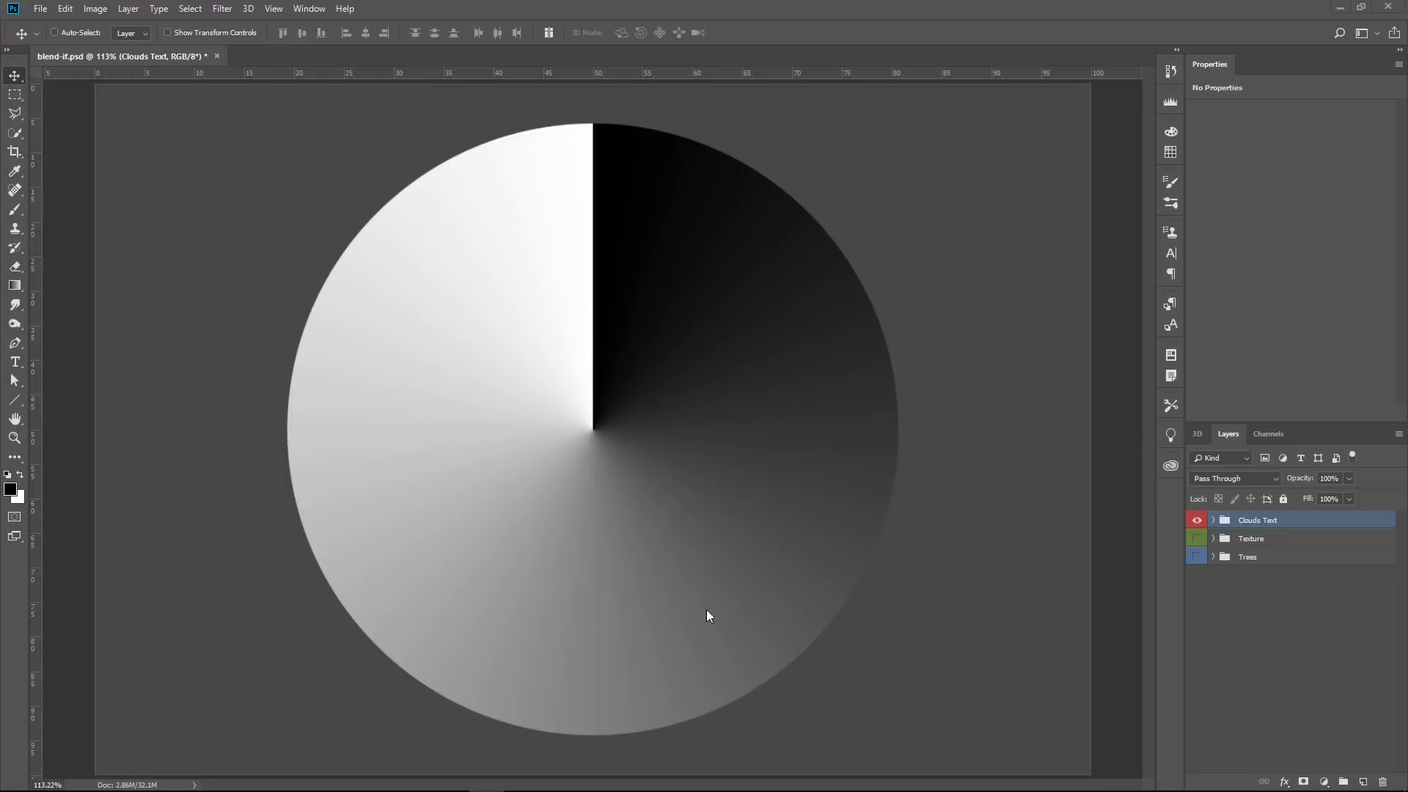
Expand Clouds Text and Blend If, toggle Black White's visibility, and select the Black White layer
left_click(1212, 520)
left_click(1225, 539)
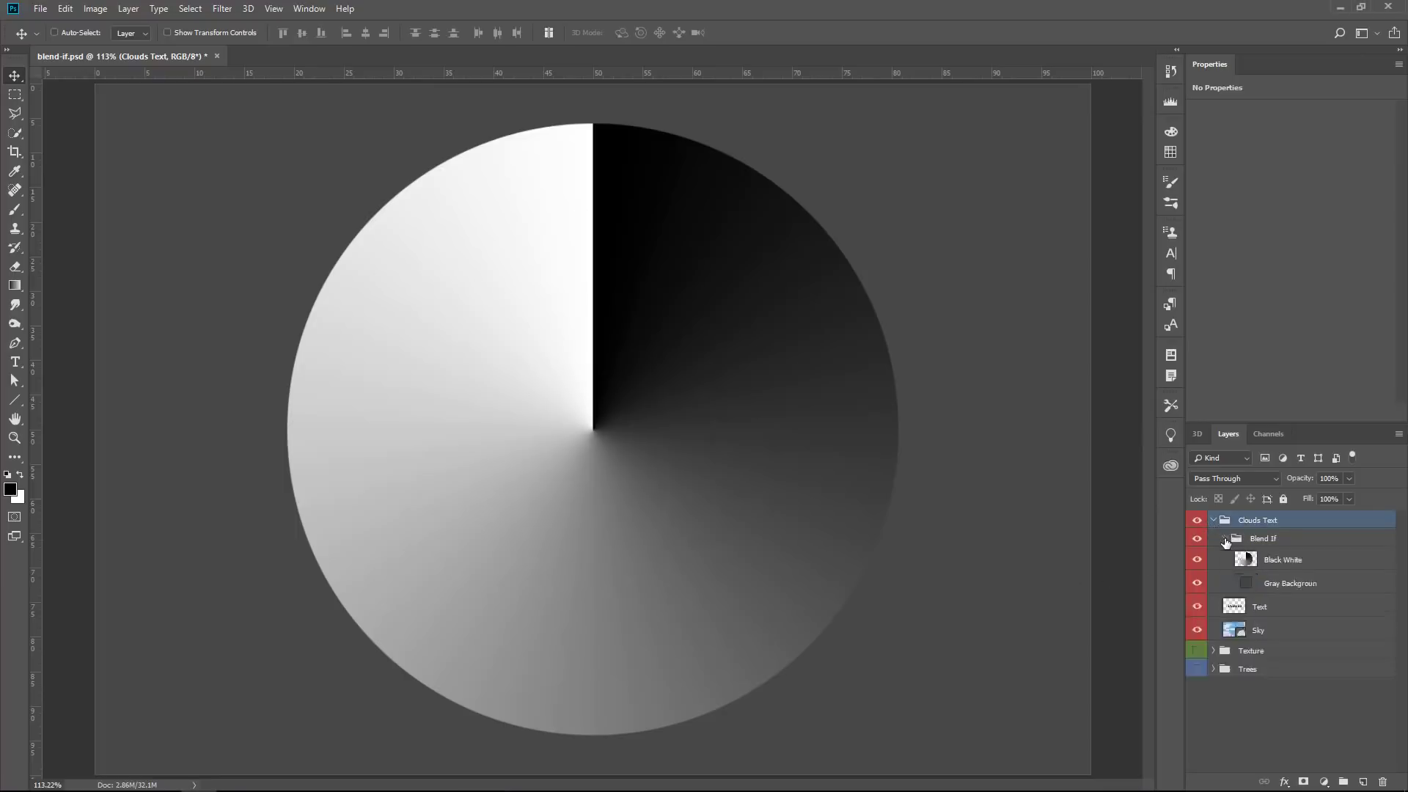
left_click(1196, 560)
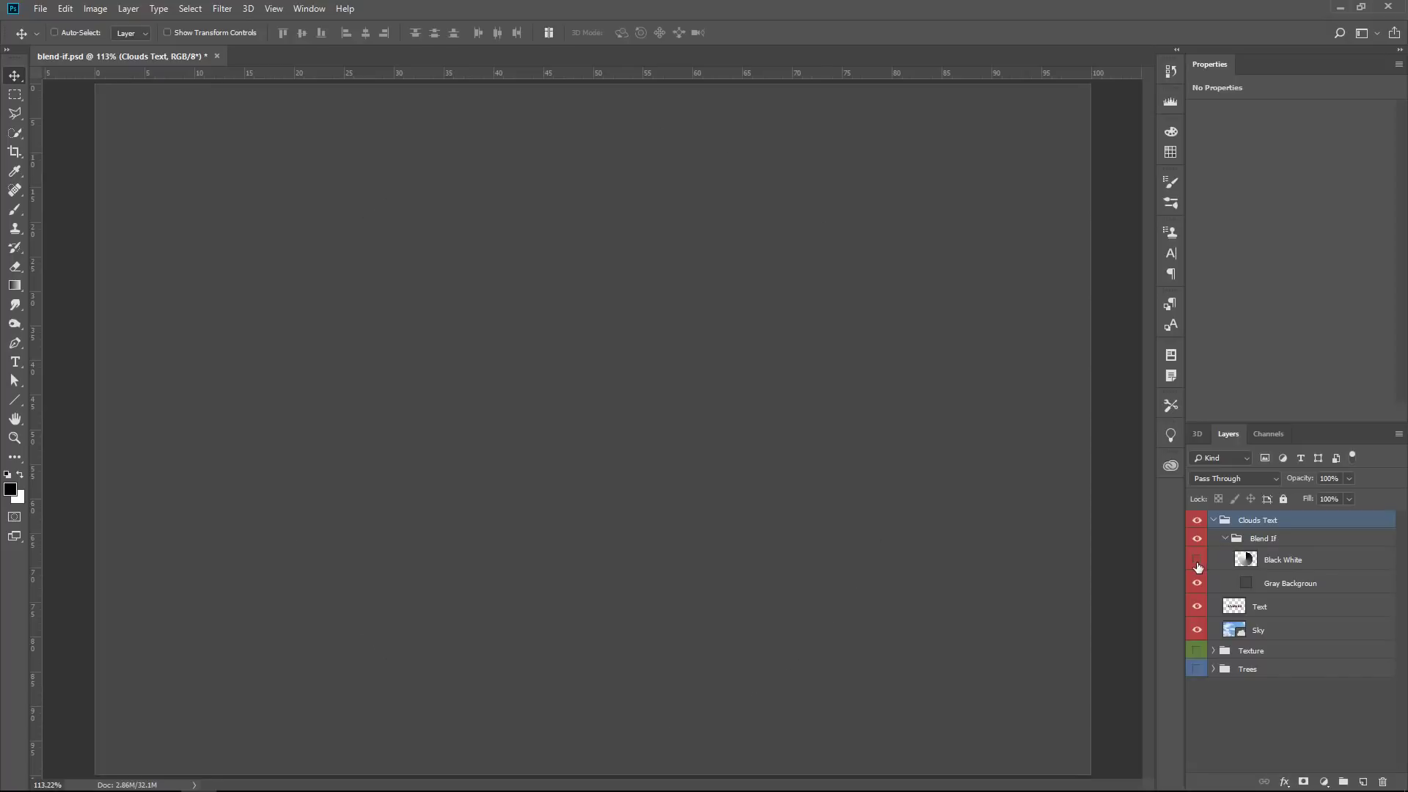
left_click(1196, 561)
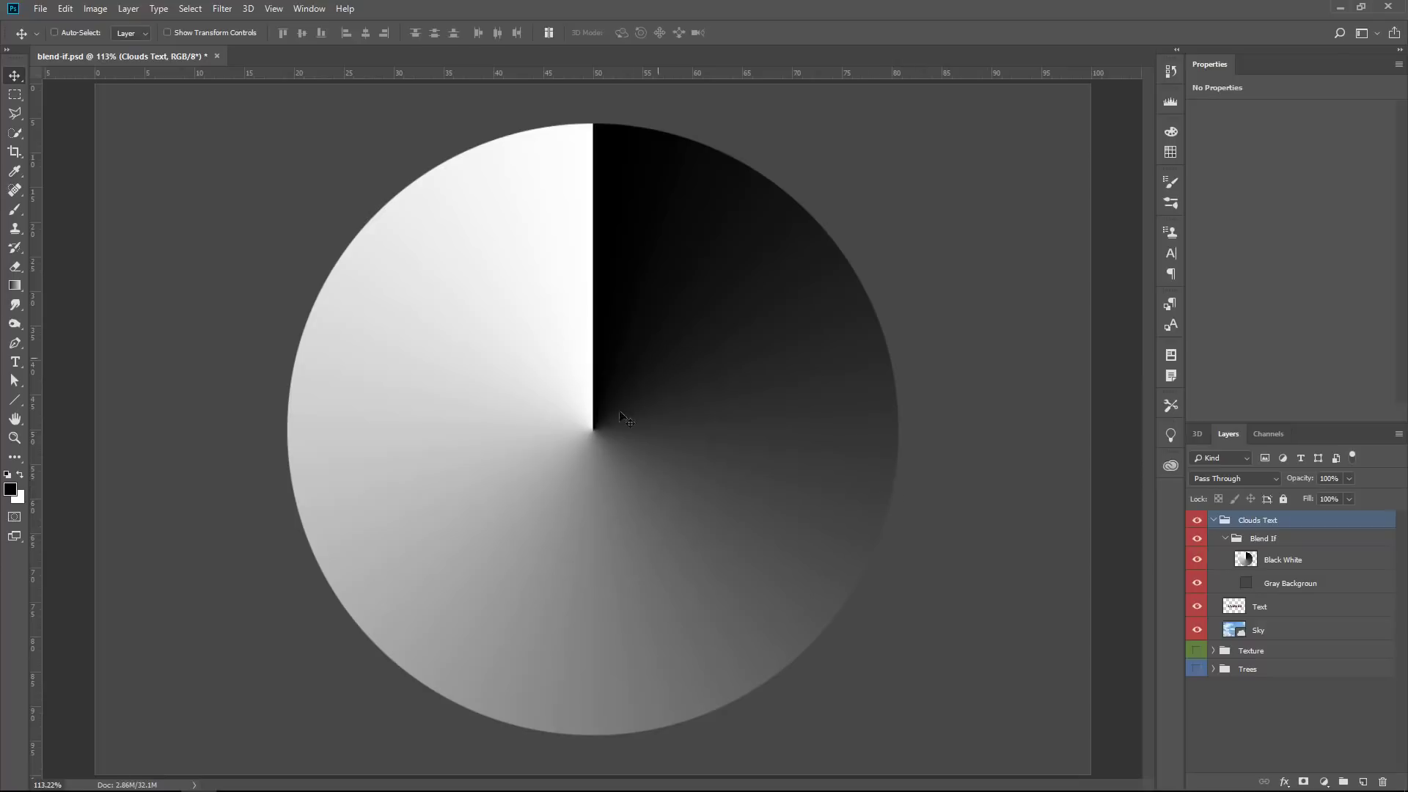
left_click(1314, 560)
key("h")
double_click(1344, 566)
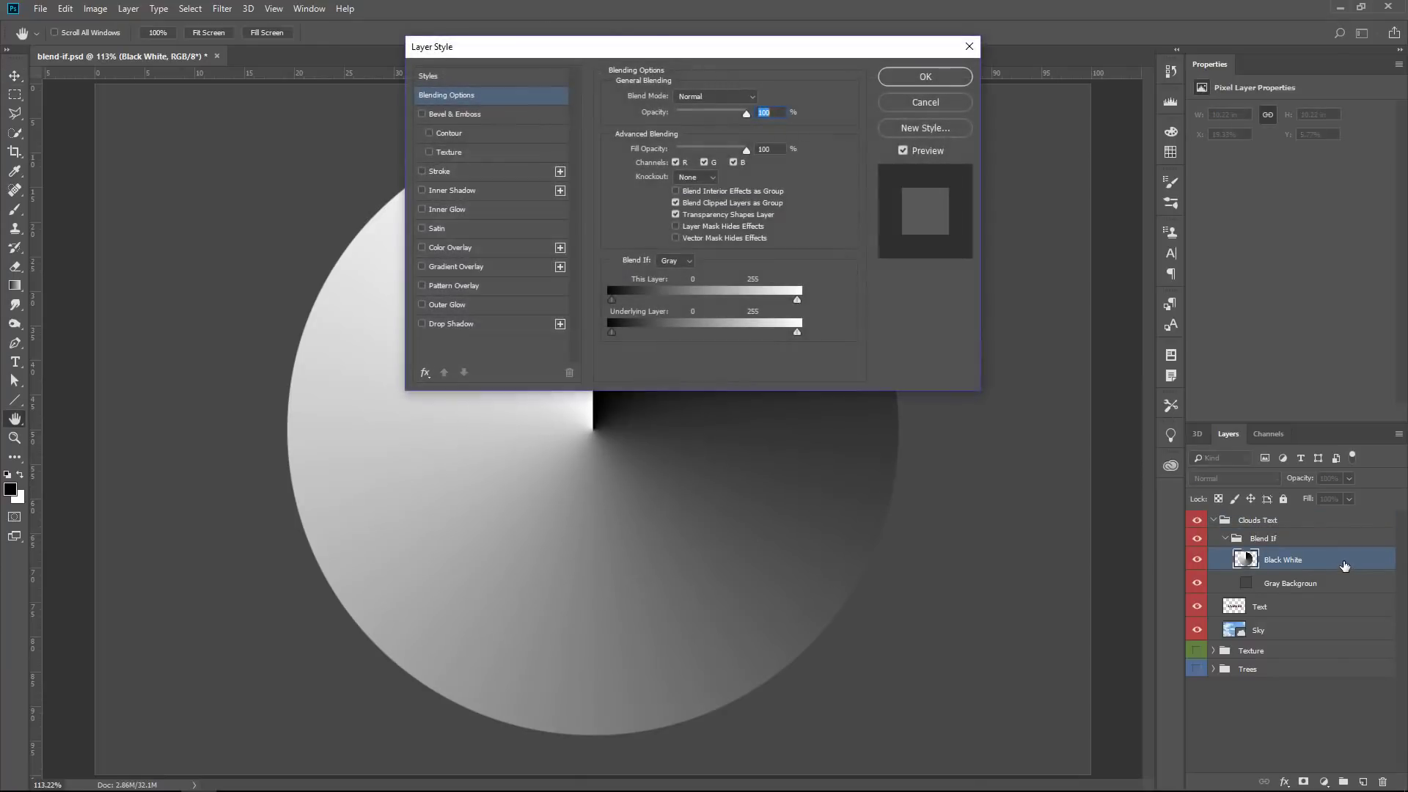
left_click_drag(576, 55, 1025, 225)
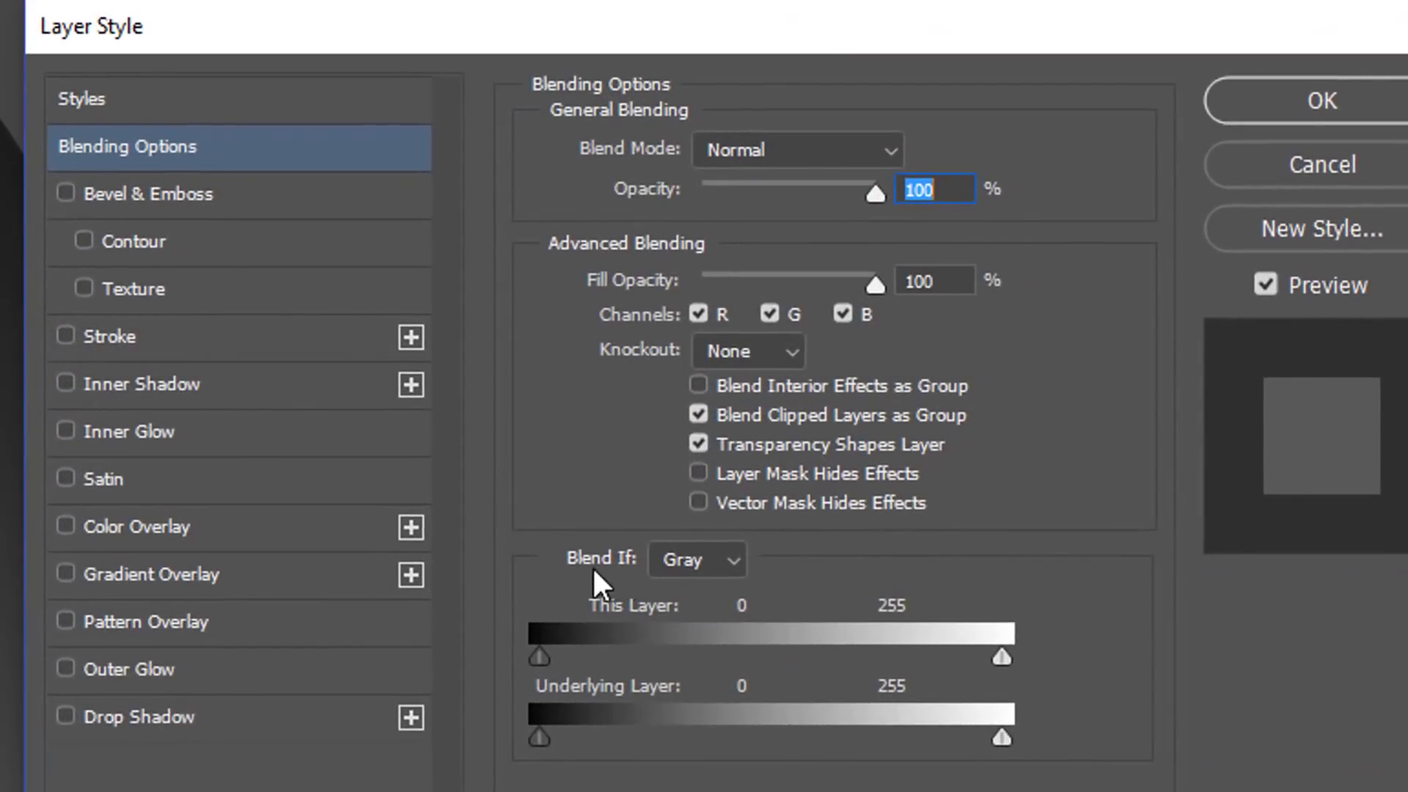
left_click(701, 569)
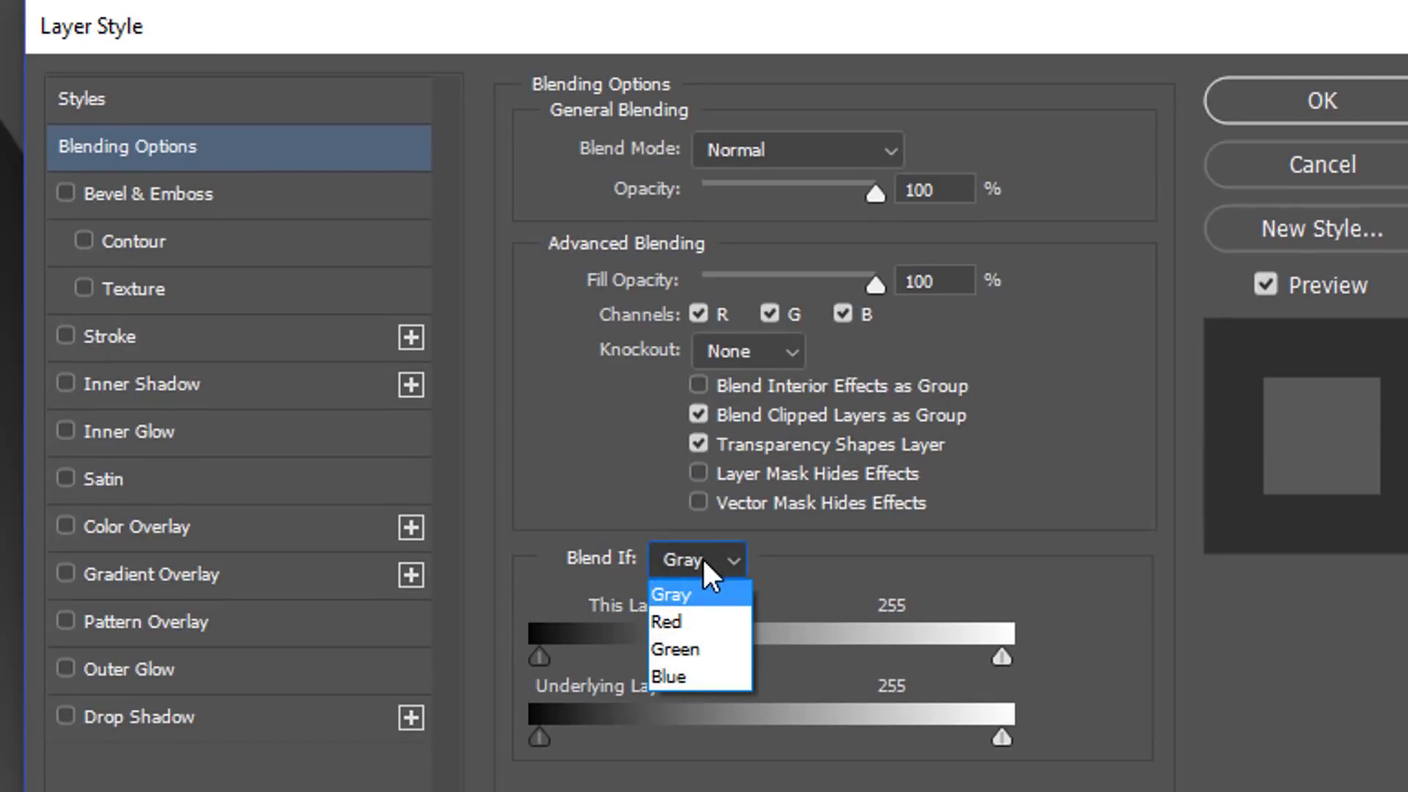
left_click(696, 565)
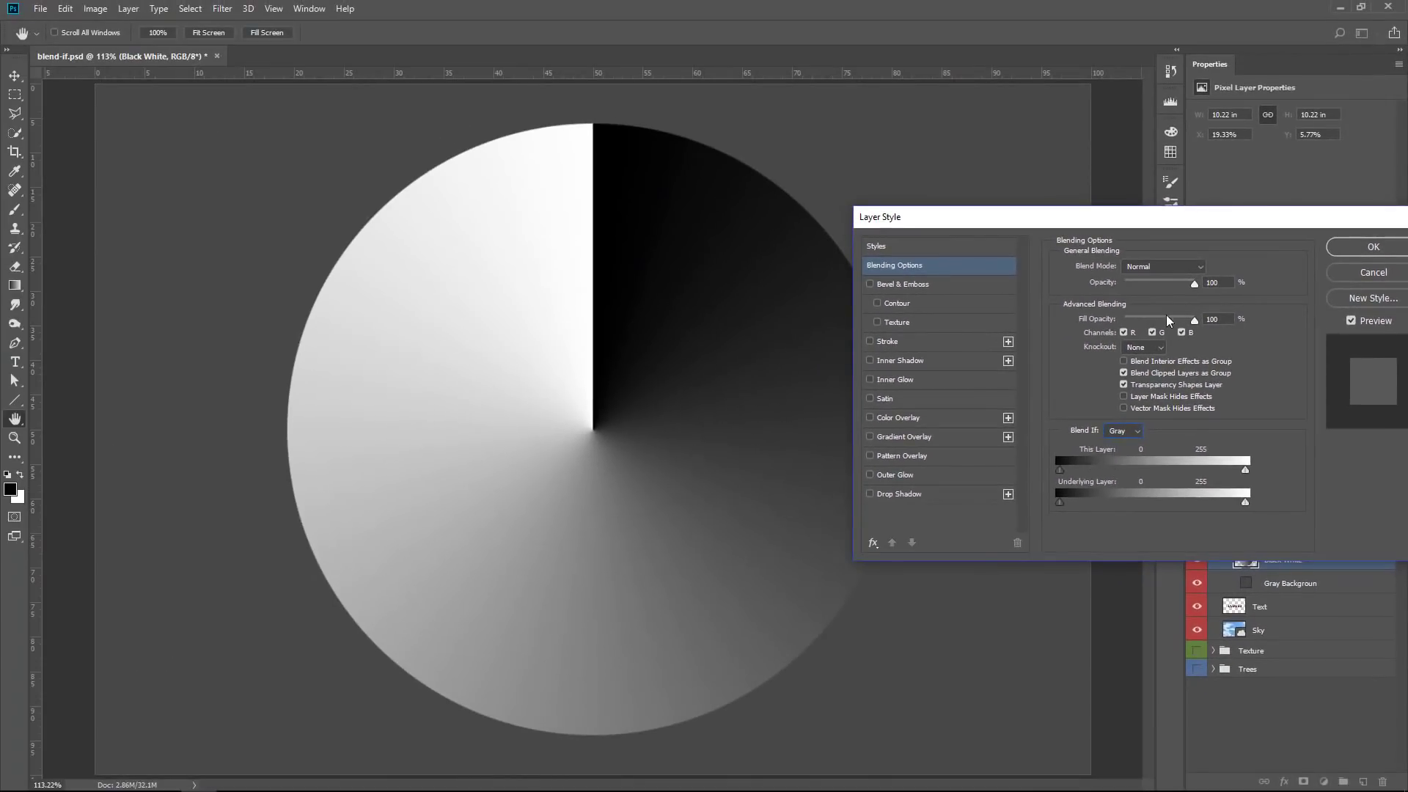
left_click_drag(1181, 220, 1137, 145)
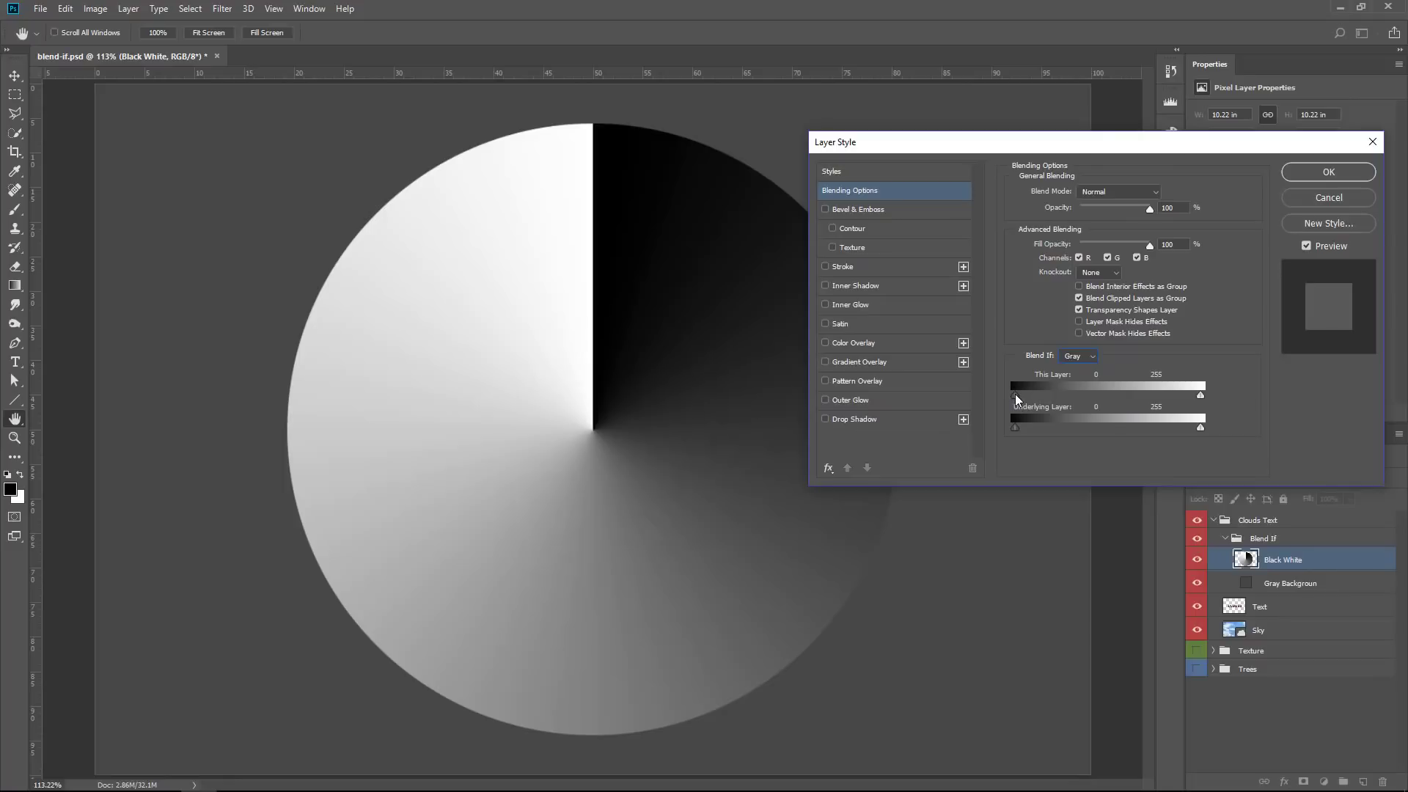
left_click_drag(1015, 394, 1074, 392)
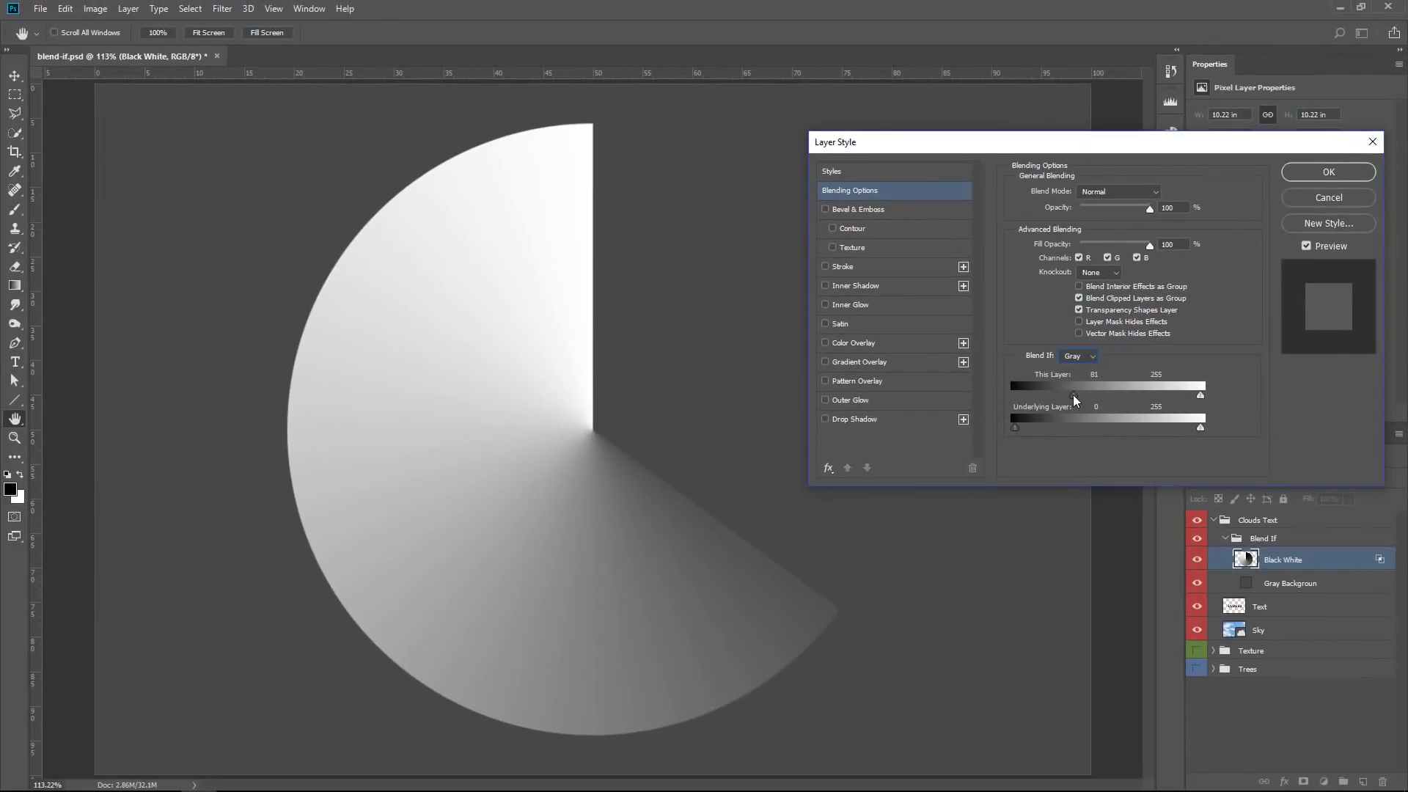
mouse_move(1072, 394)
left_mouse_down()
mouse_move(1207, 395)
mouse_move(1015, 399)
left_mouse_up()
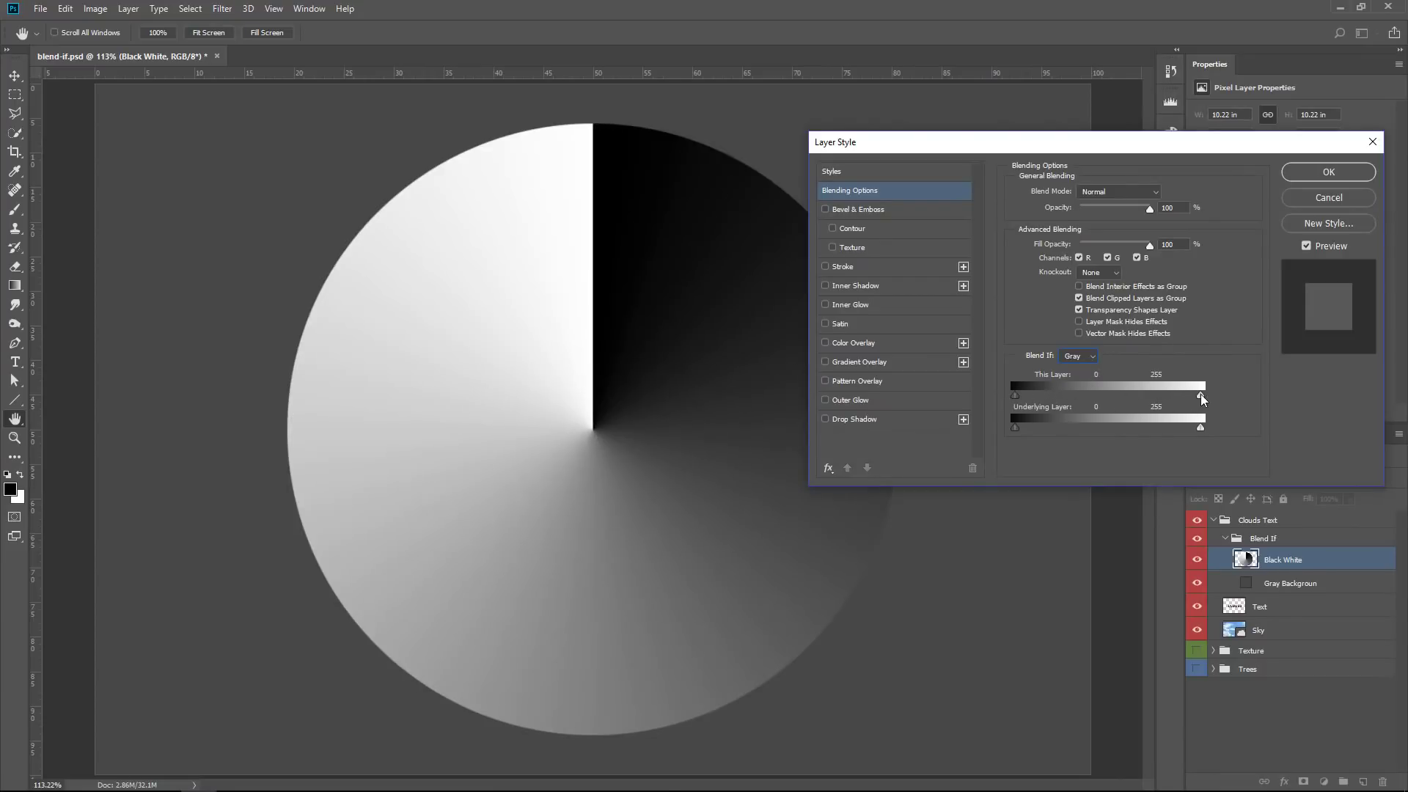
left_click_drag(1200, 395, 1139, 396)
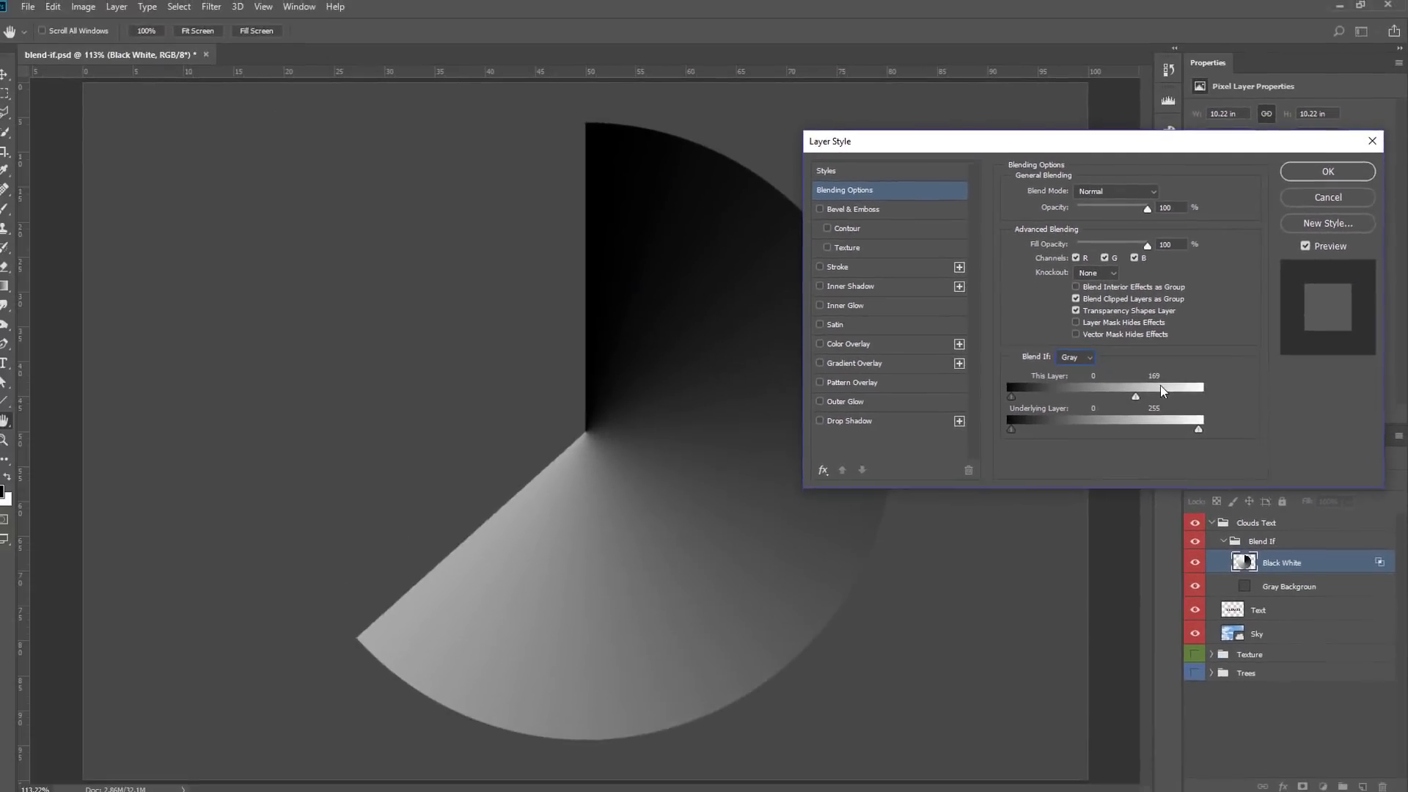
left_click_drag(1139, 396, 1206, 398)
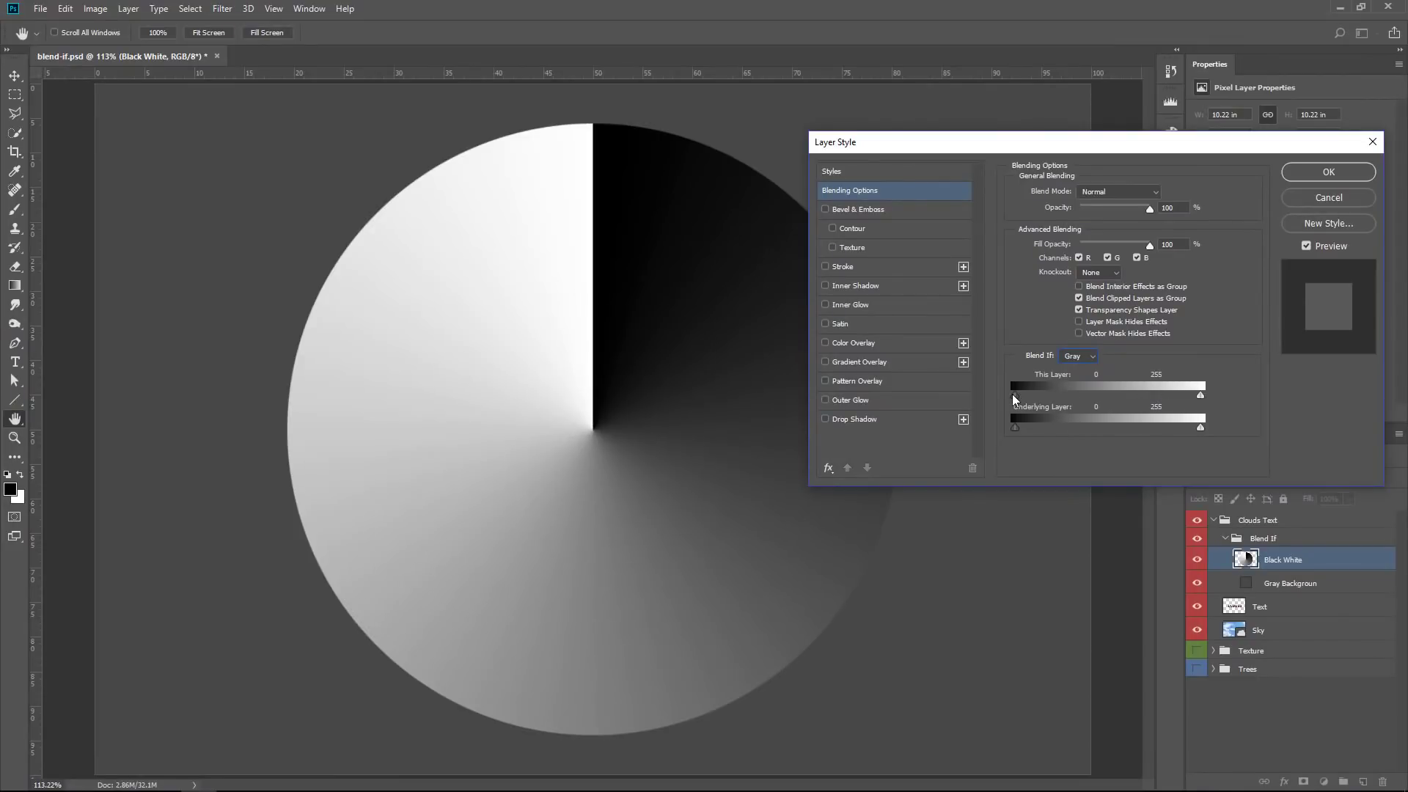
Alt-split the This Layer black slider for a soft dark fade, then apply the Layer Style
left_click_drag(1019, 394, 1080, 395)
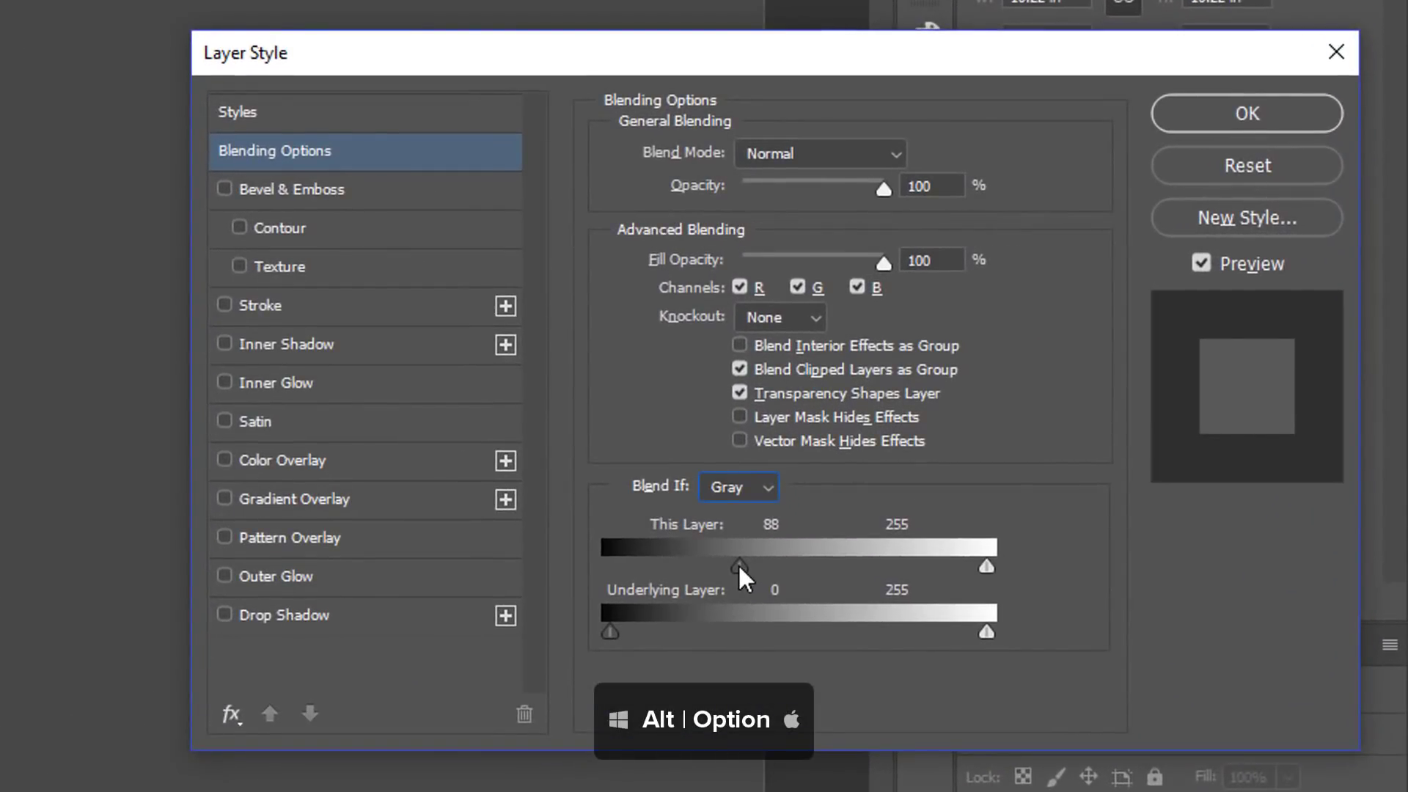
left_click_drag(737, 563, 735, 564)
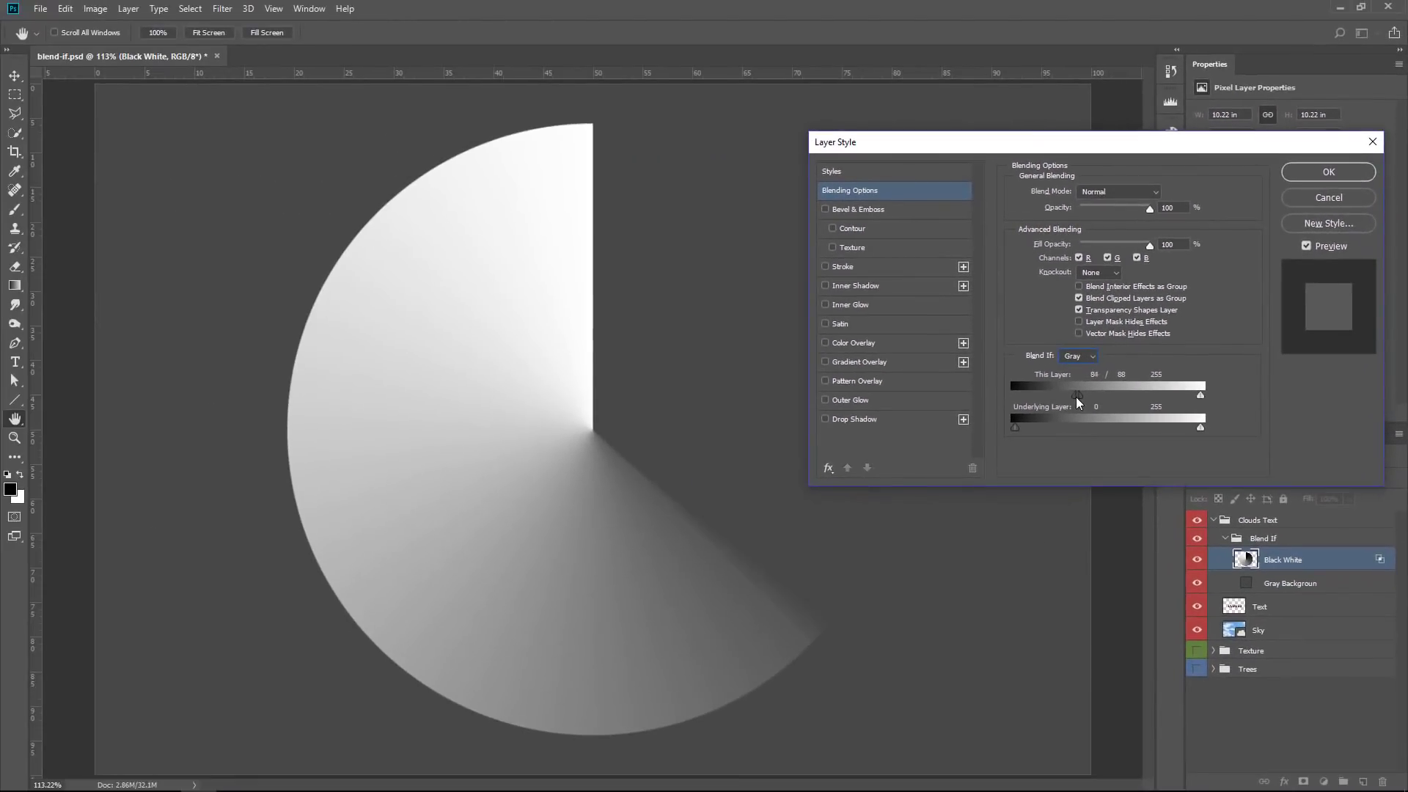
left_click_drag(1076, 397, 1104, 396)
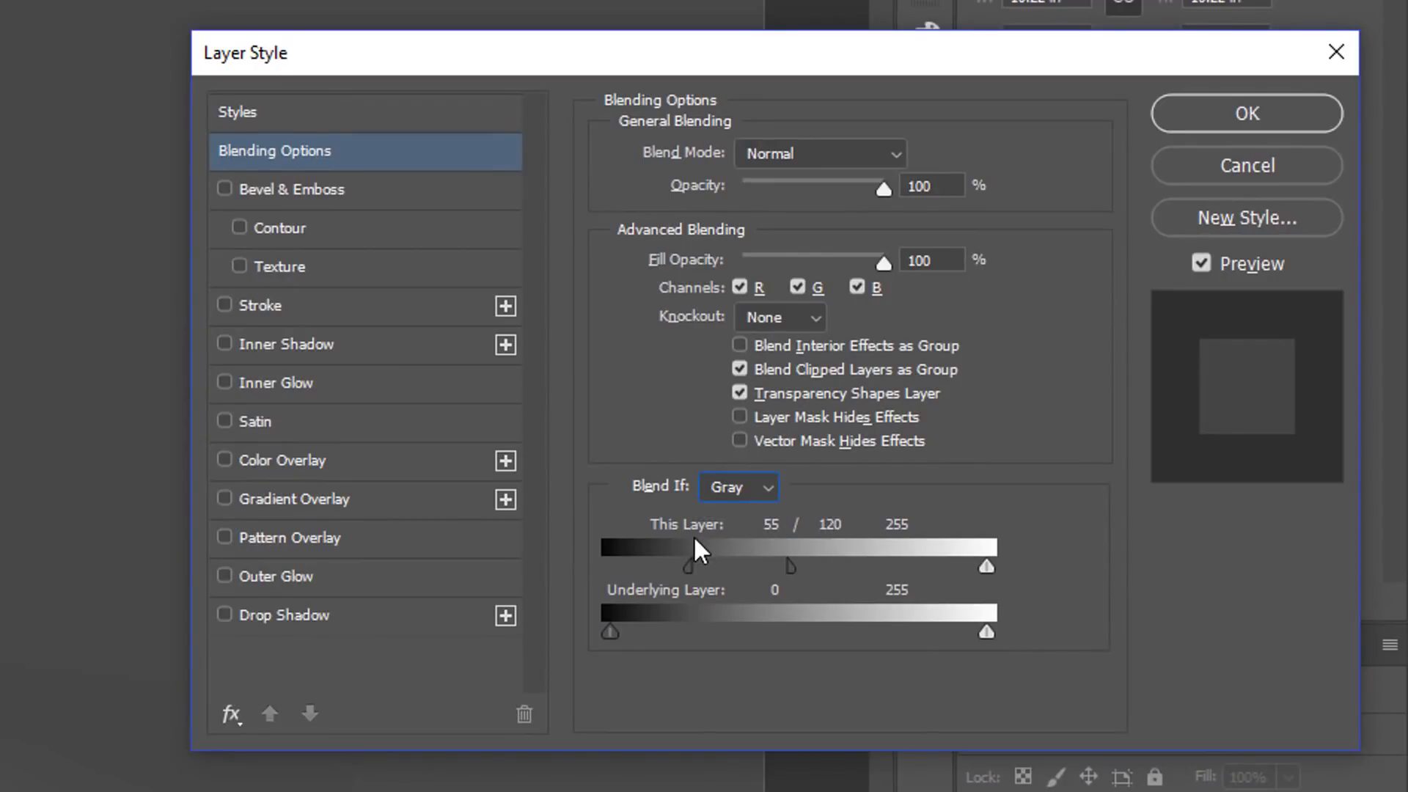
left_click_drag(786, 563, 749, 564)
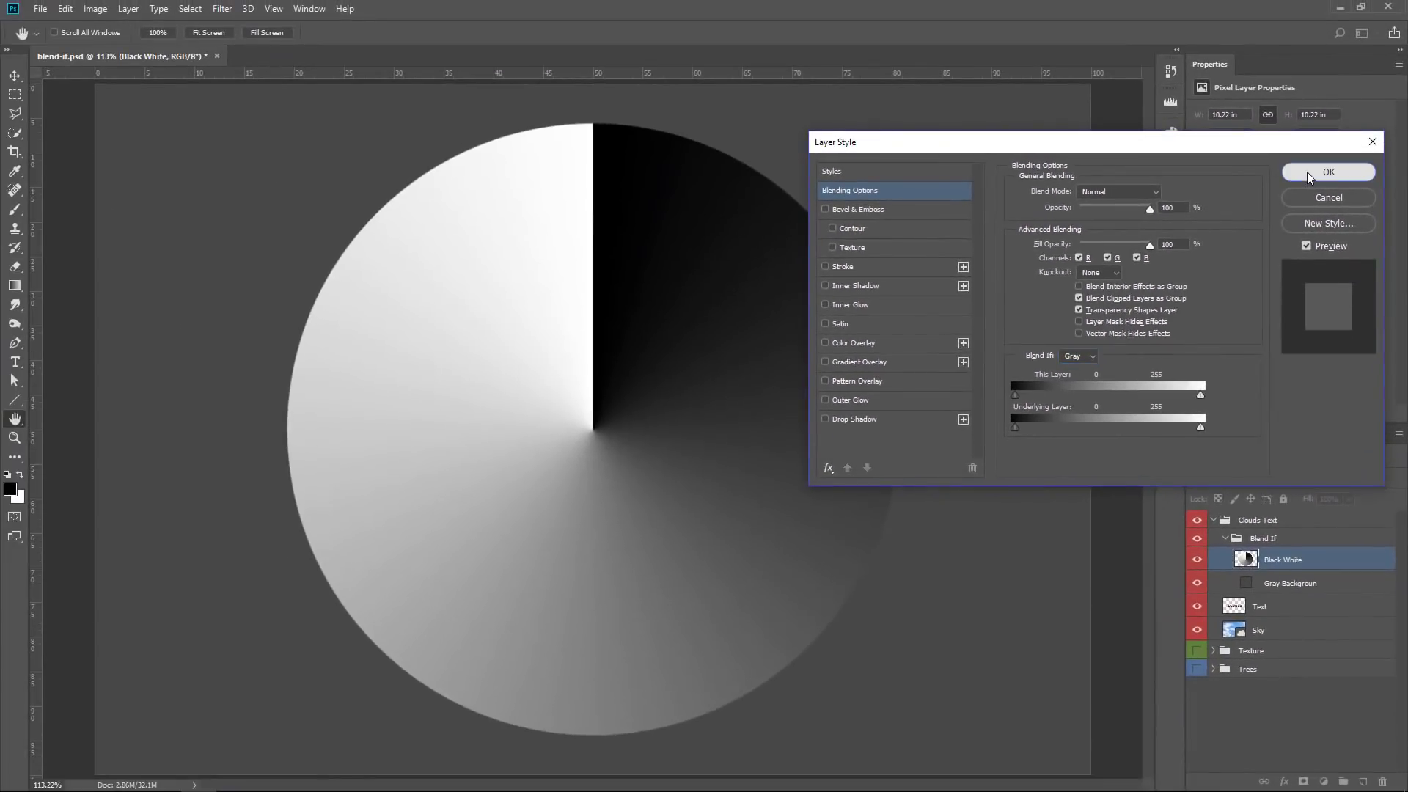
left_click(1307, 172)
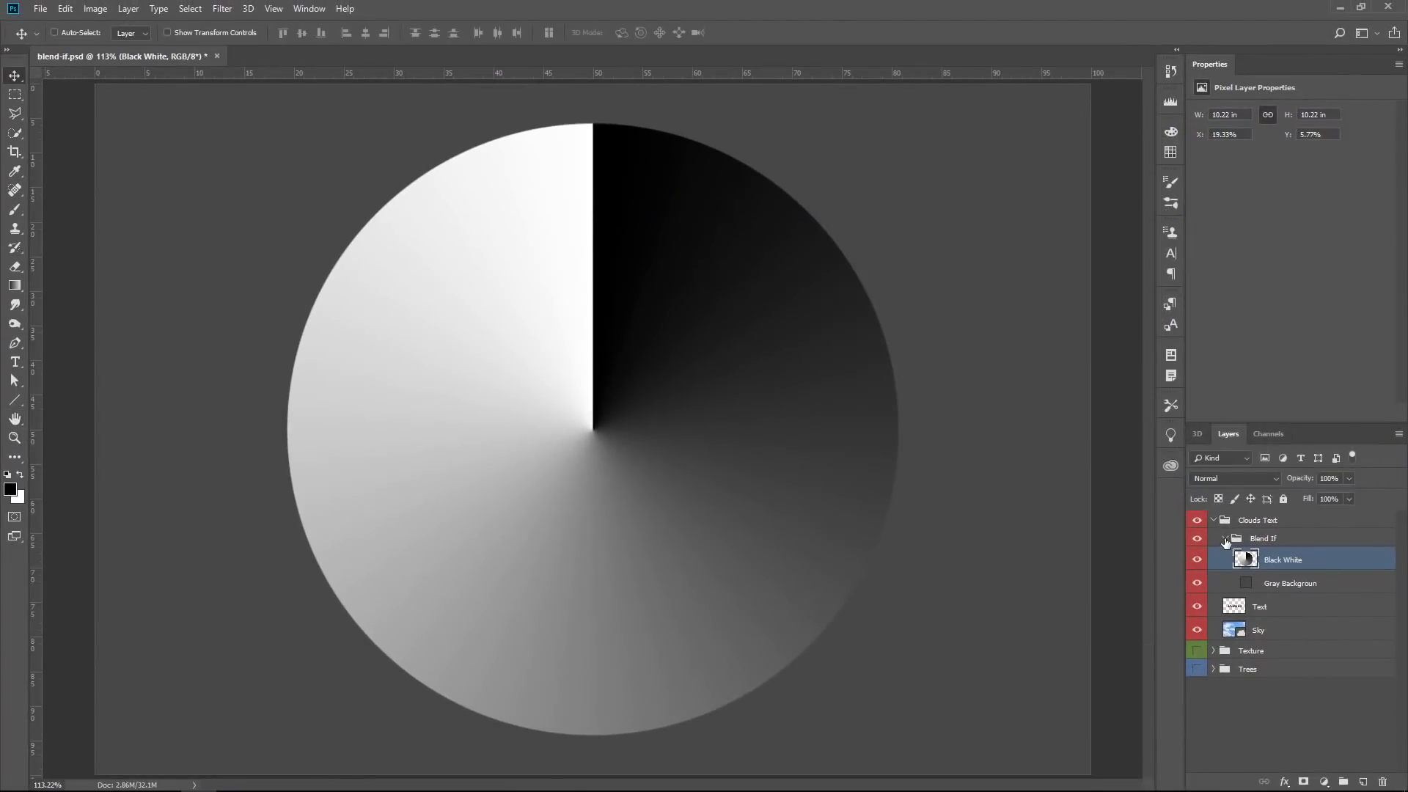
Collapse and hide the Blend If group, then select the Text layer and toggle its visibility
left_click(1225, 540)
left_click(1197, 540)
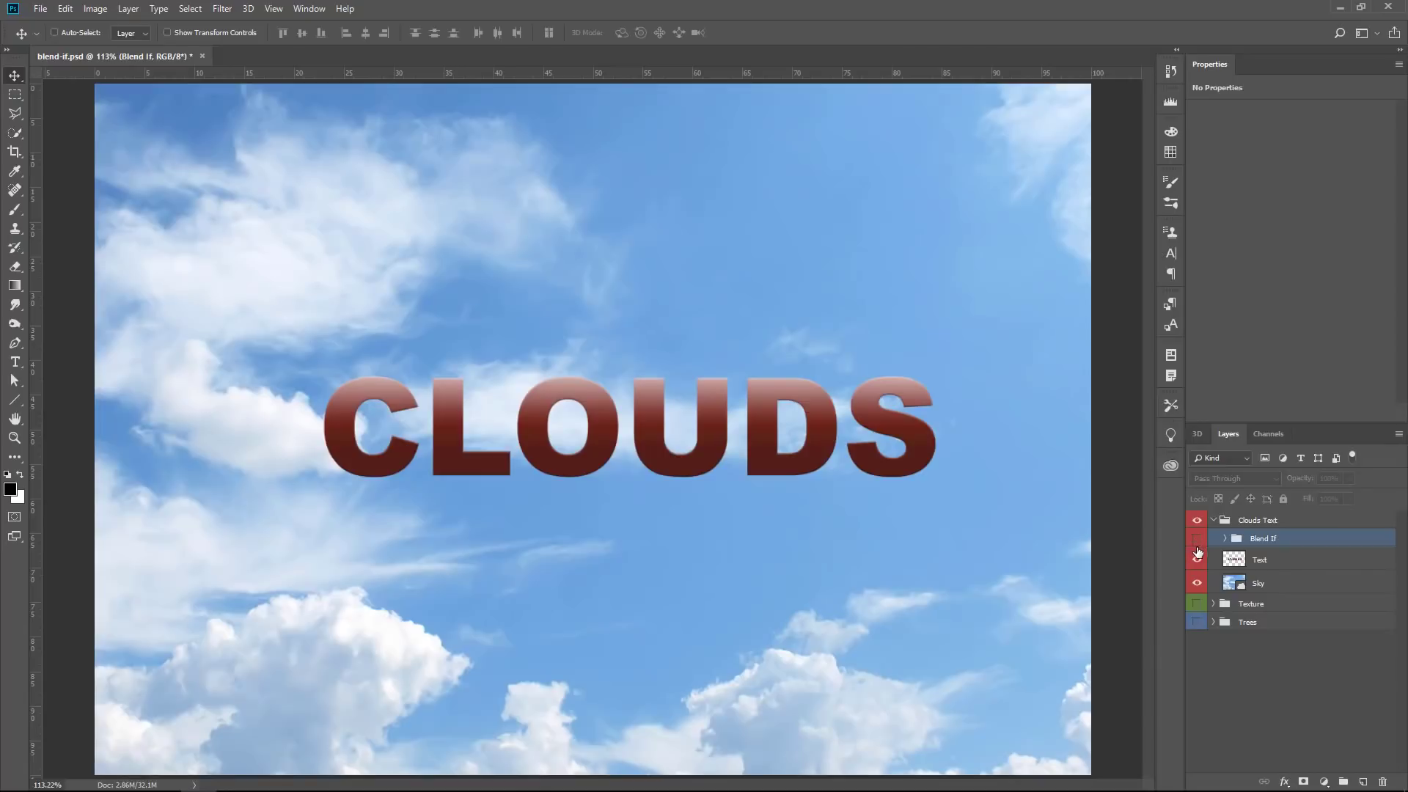
left_click(1244, 561)
left_click(1197, 559)
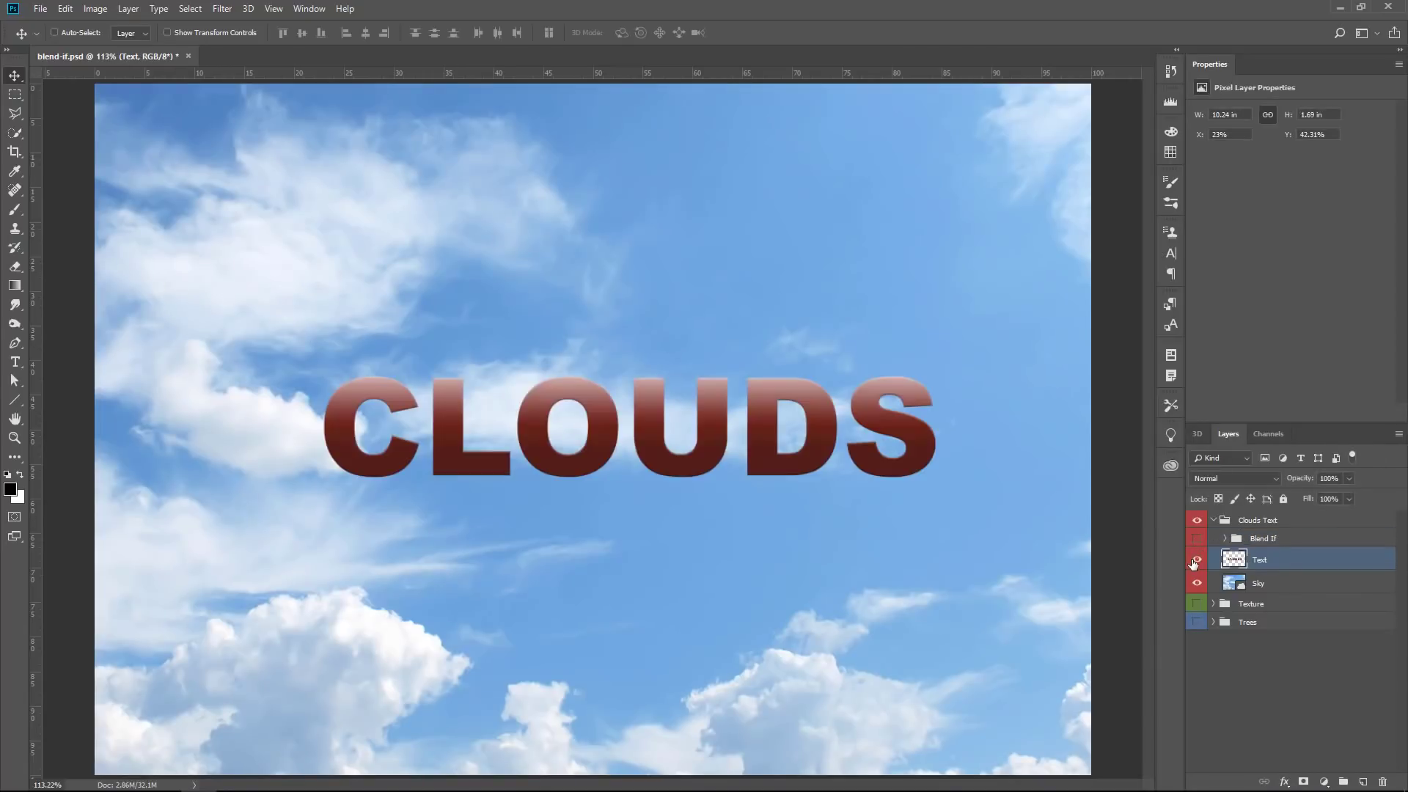
left_click(1196, 560)
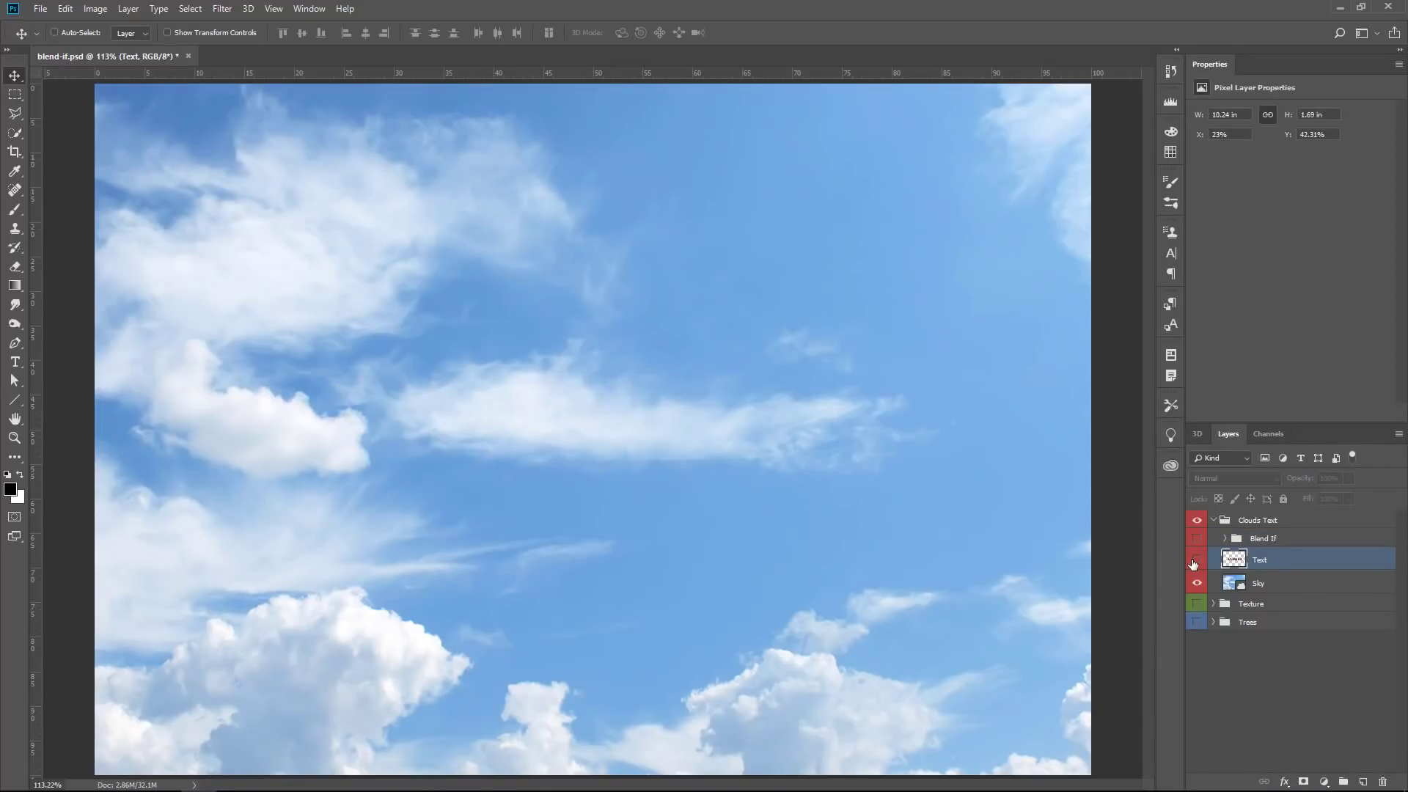
left_click(1195, 561)
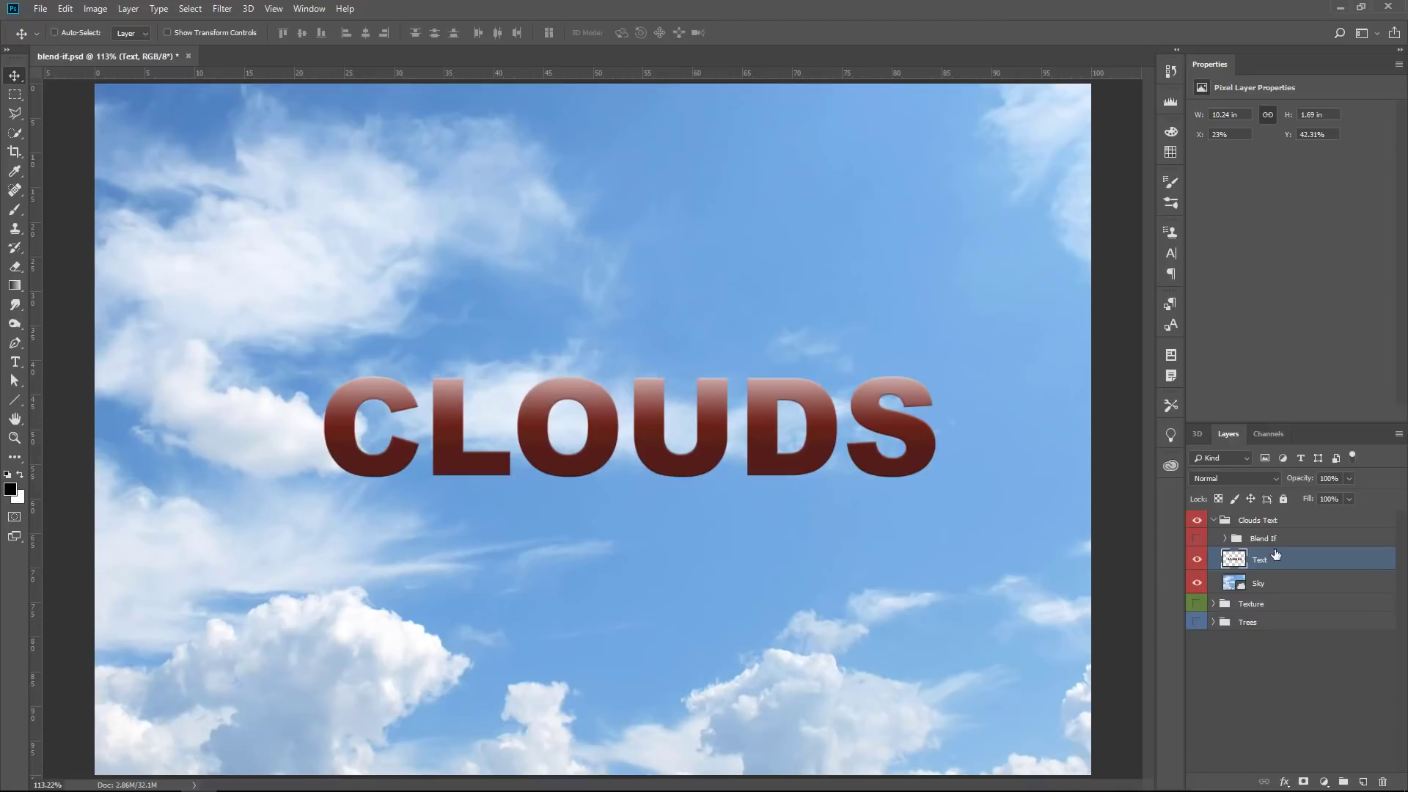
Give the Text layer soft, split Blend If settings so bright clouds cover the letters, then lower the text
double_click(1340, 559)
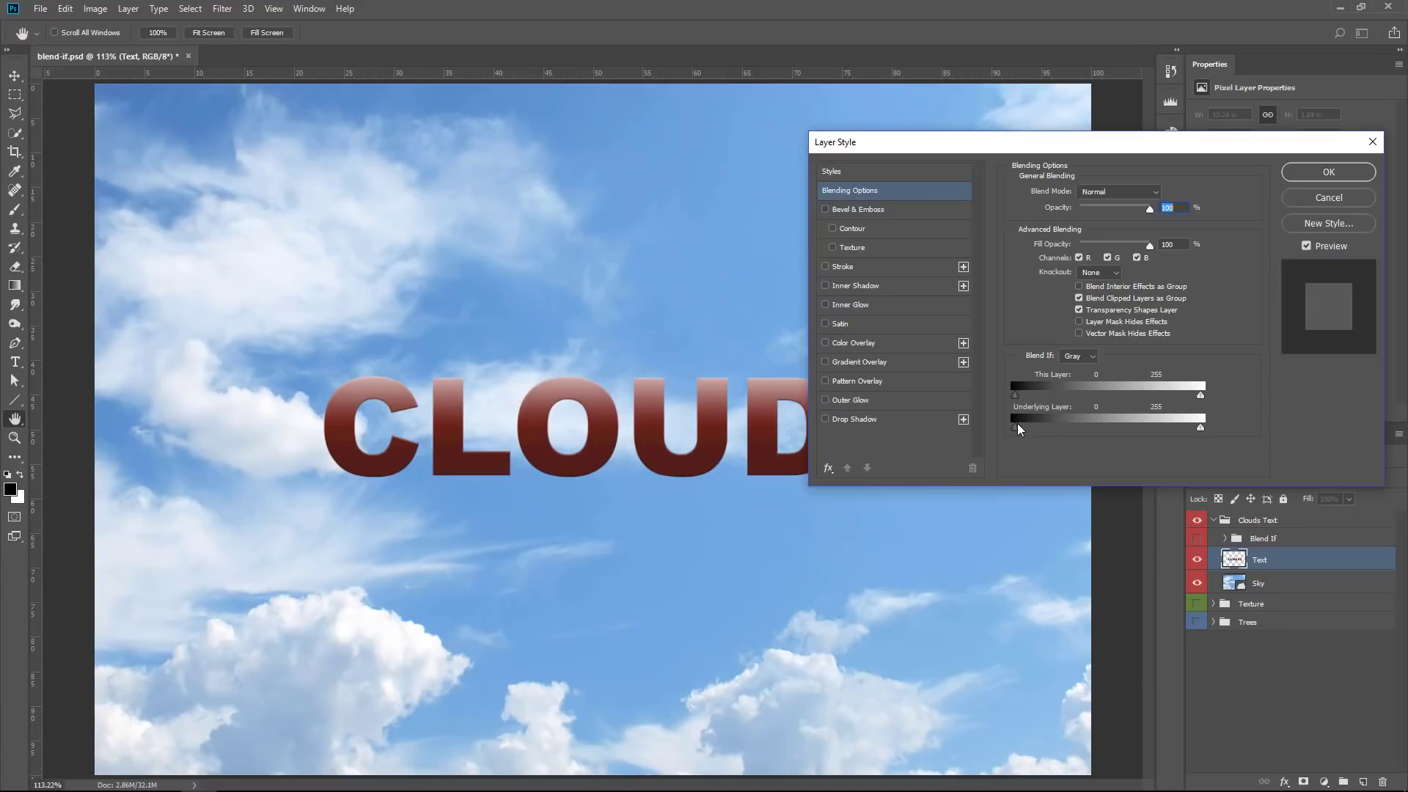
left_click_drag(1110, 427, 1146, 430)
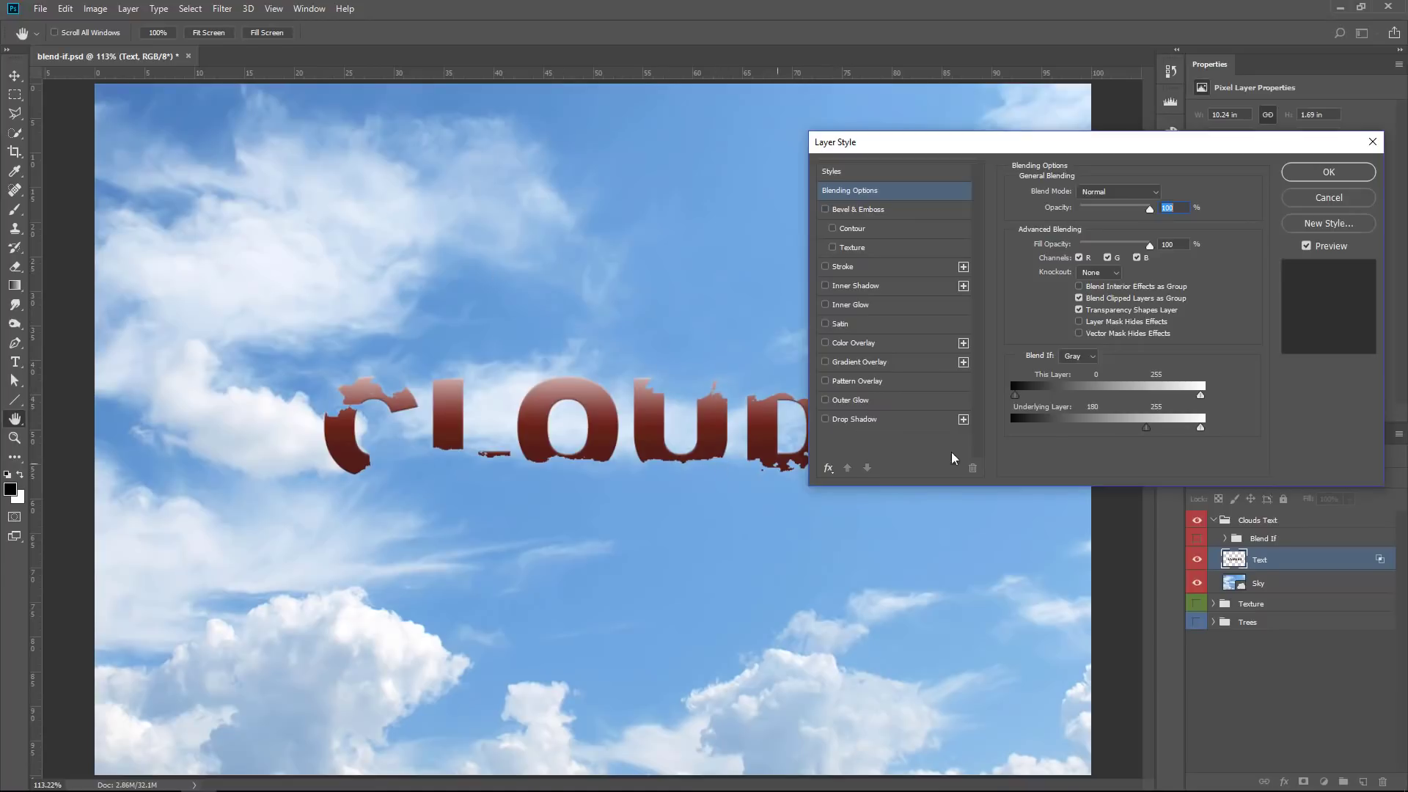
left_click_drag(1146, 427, 1012, 429)
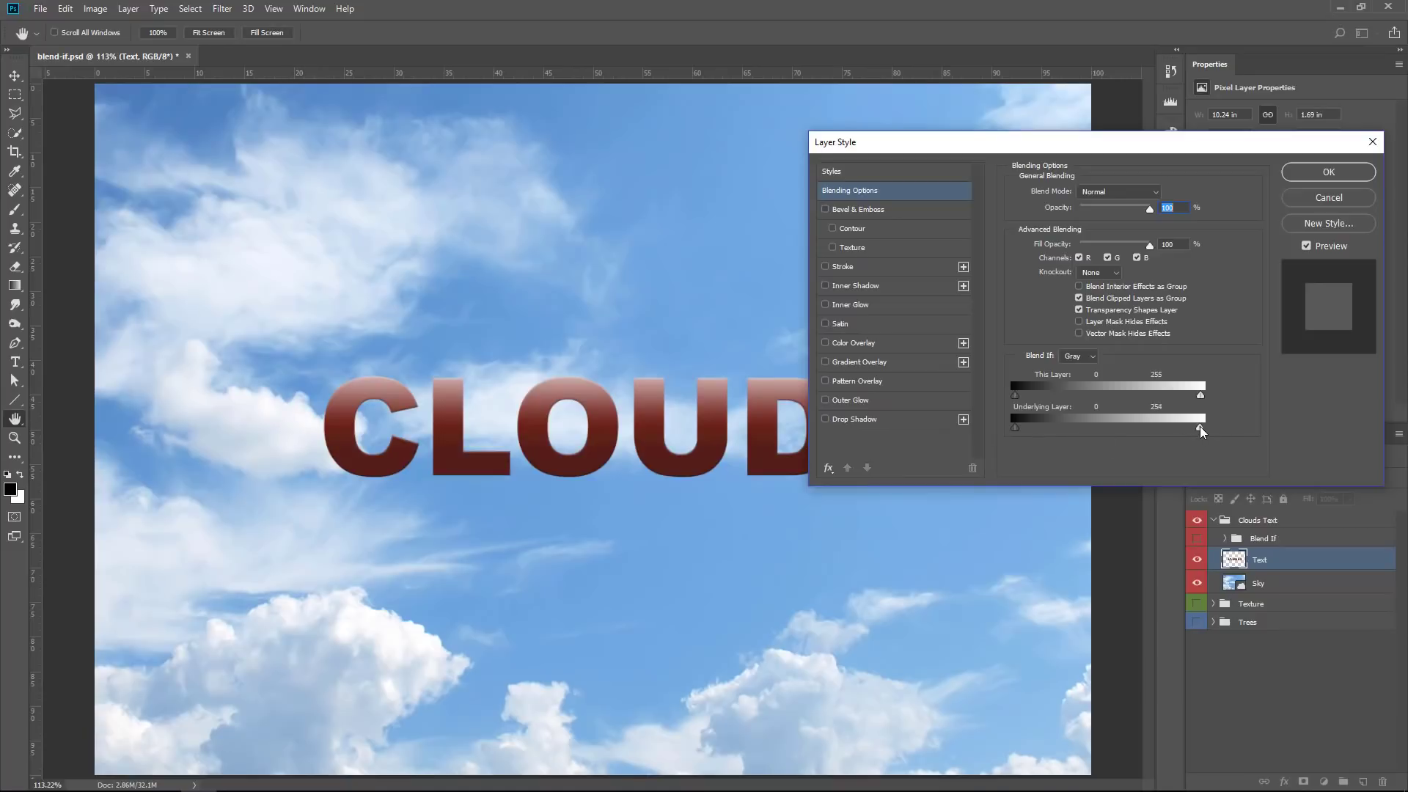
left_click_drag(1200, 427, 1169, 429)
key("alt")
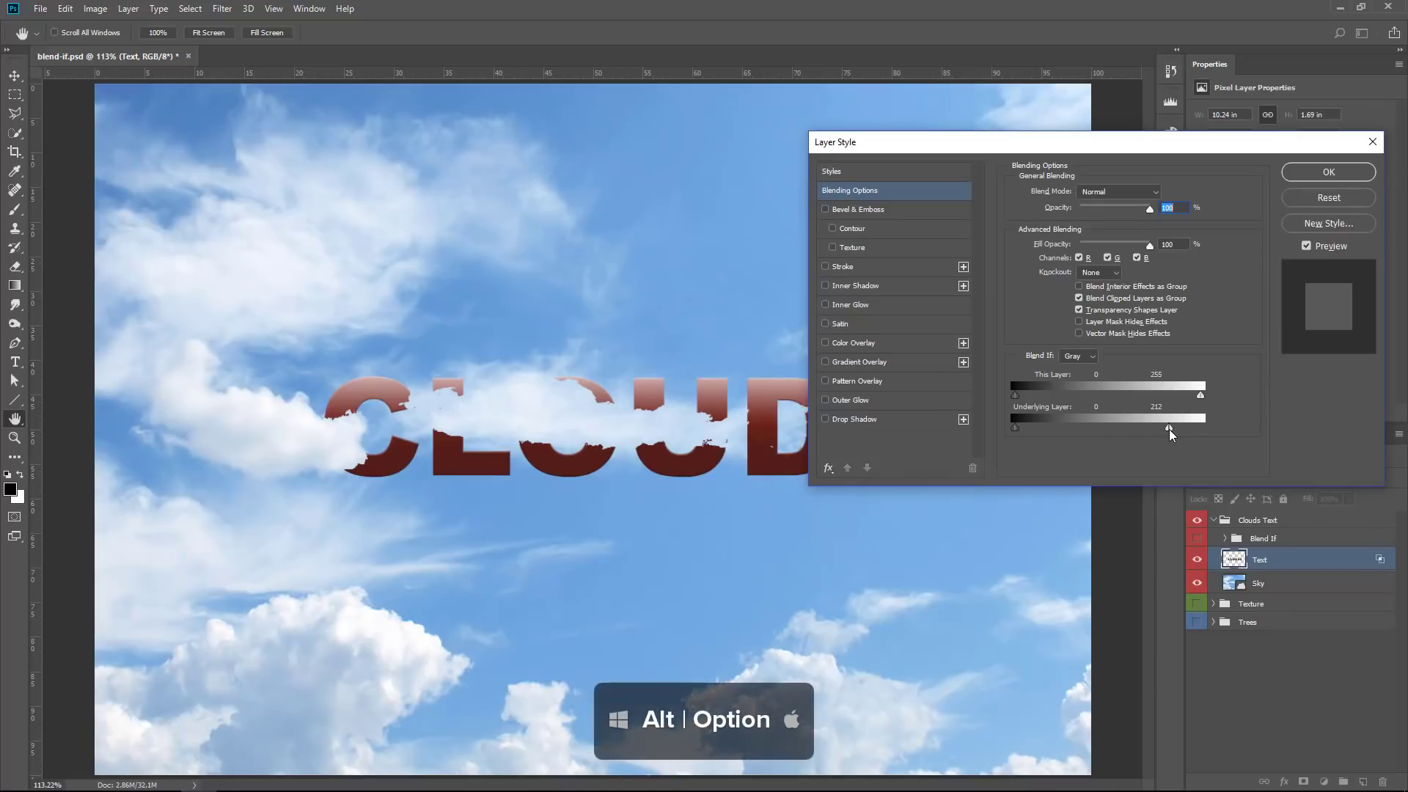
left_click_drag(1169, 429, 1141, 428)
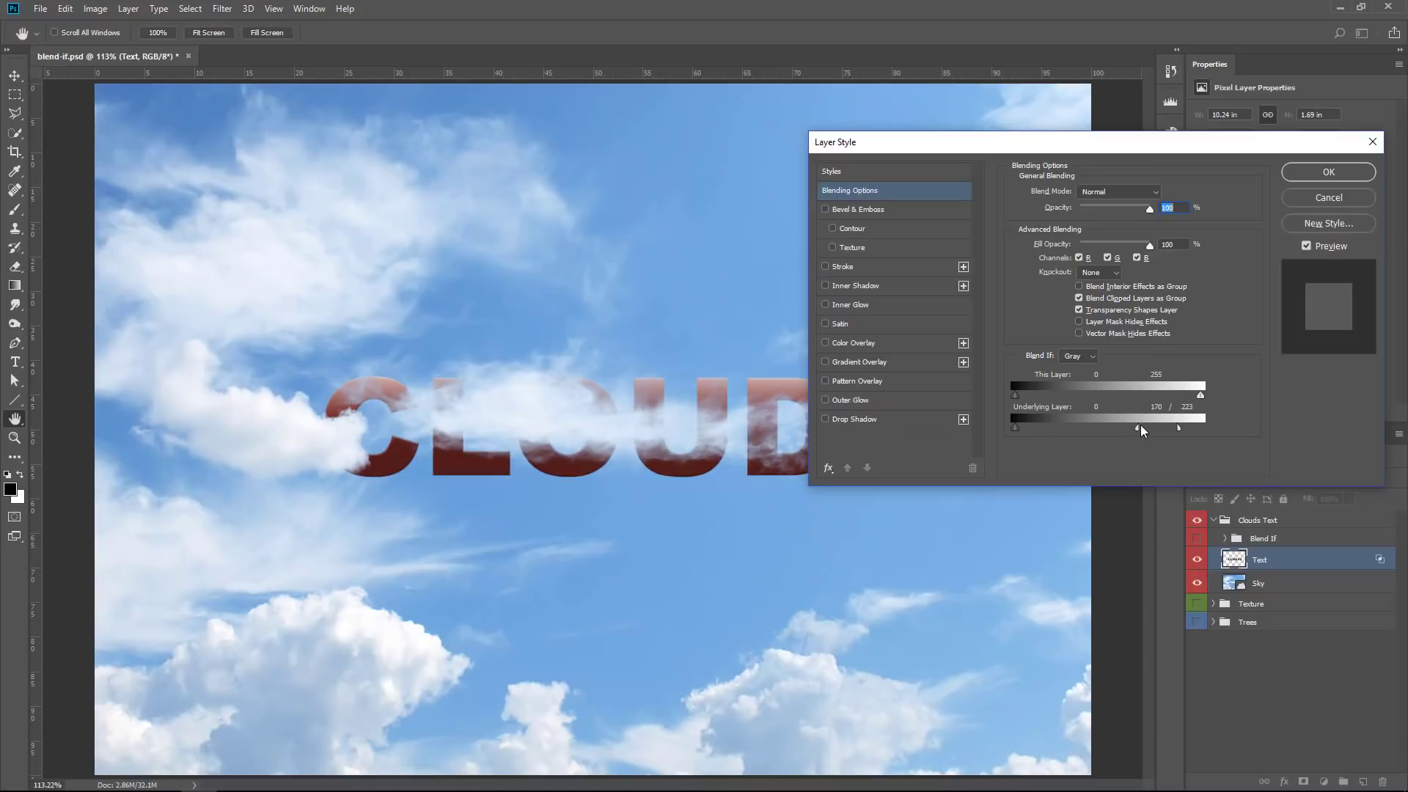
left_click(1329, 172)
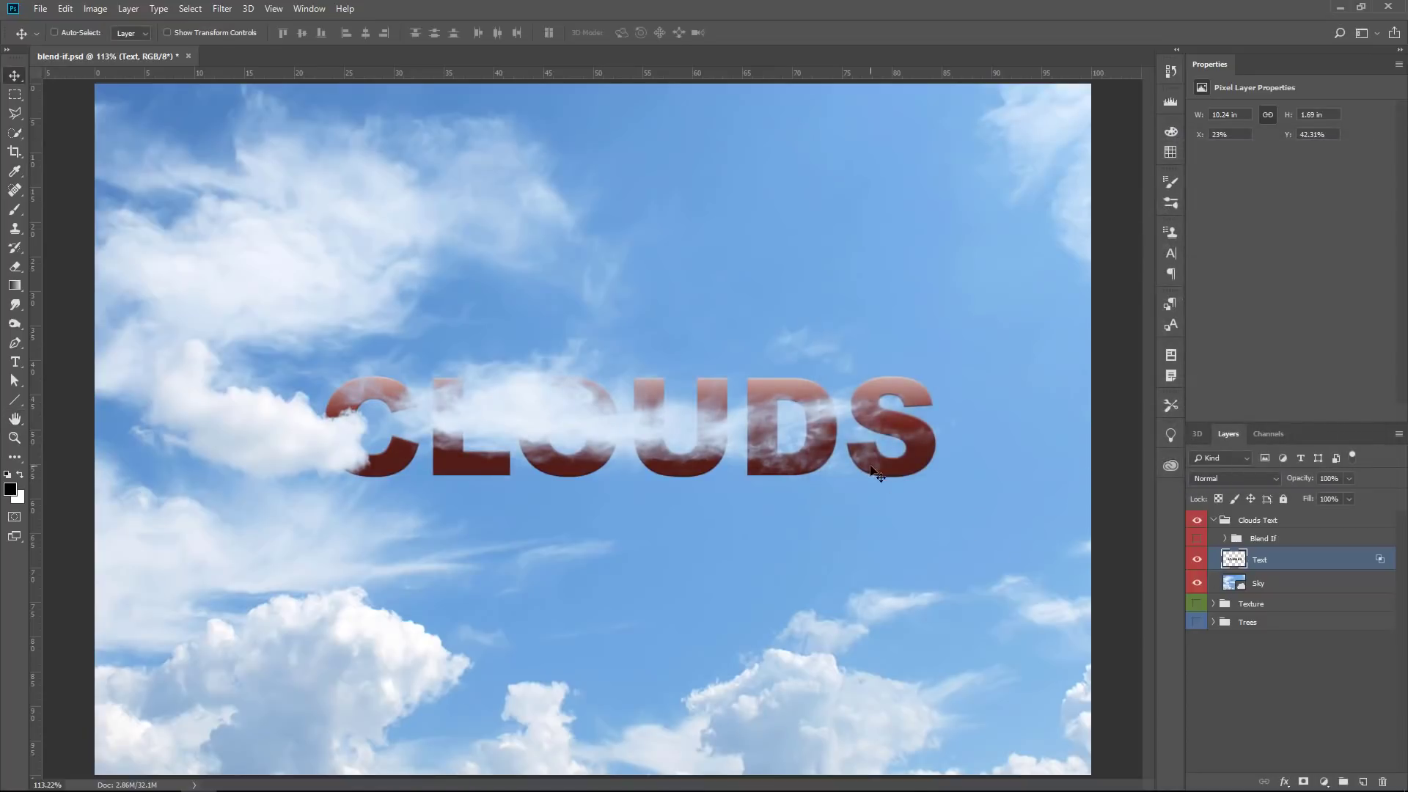
mouse_move(876, 475)
left_mouse_down()
mouse_move(946, 328)
mouse_move(819, 591)
left_mouse_up()
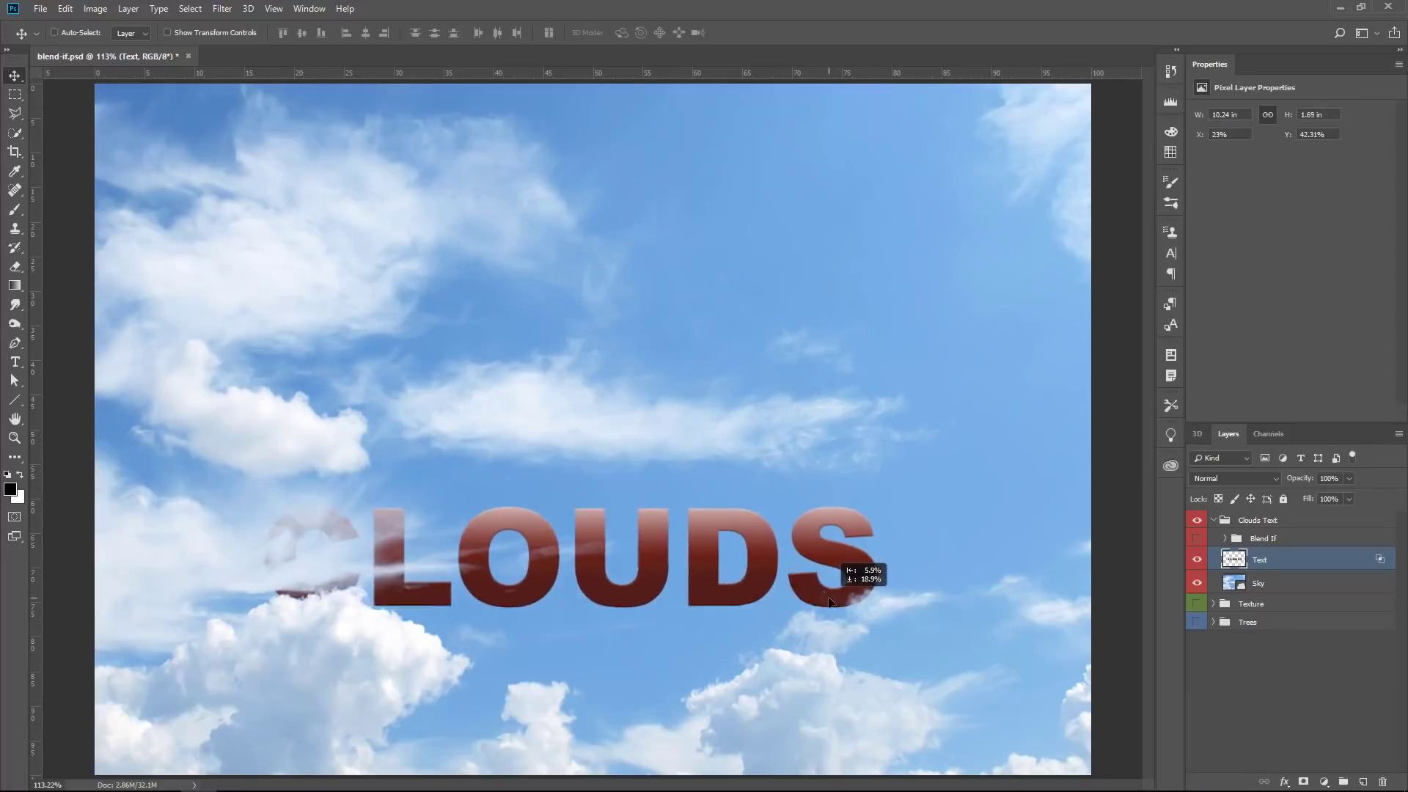
left_click_drag(820, 591, 803, 433)
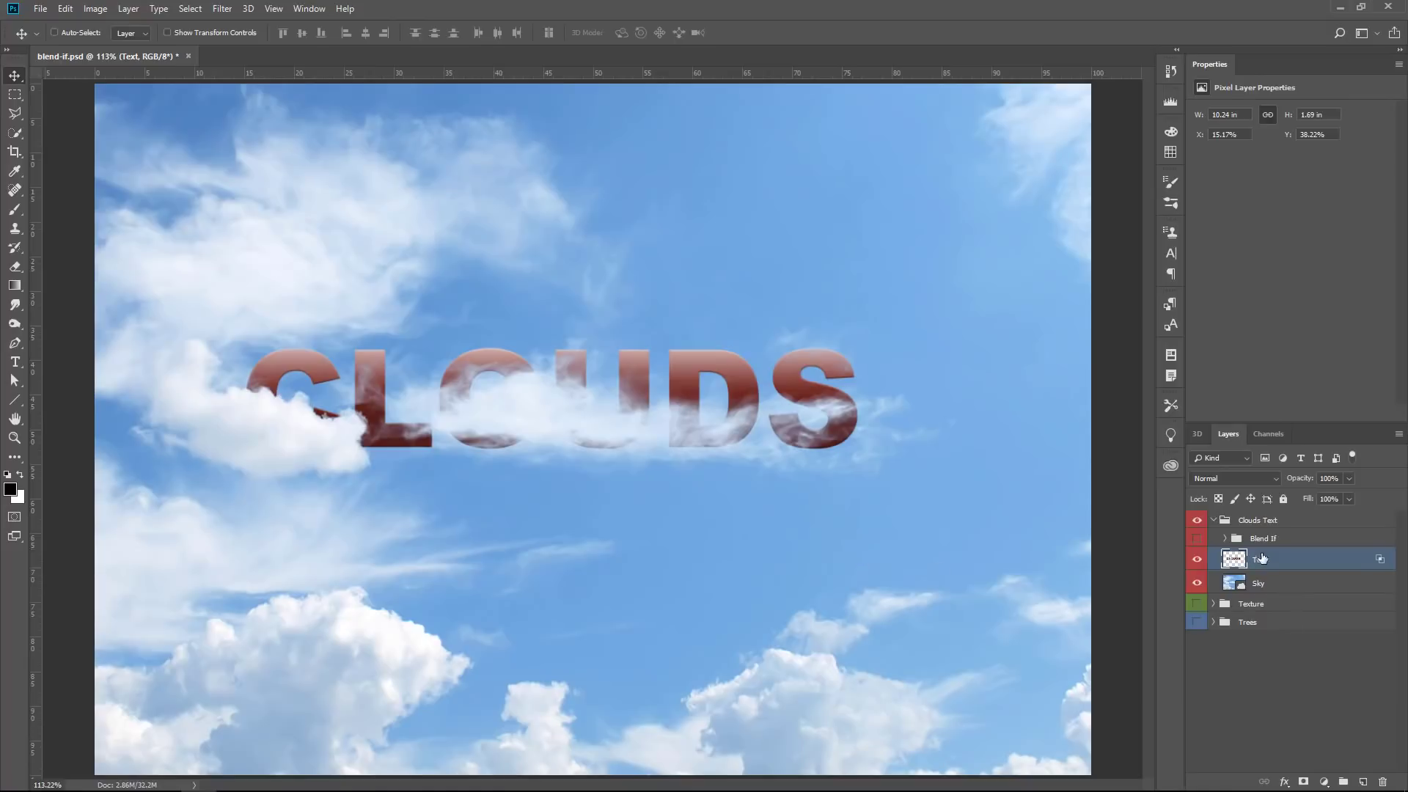
Hide Clouds Text, show and expand the Texture group, and select the Texture layer
left_click(1212, 522)
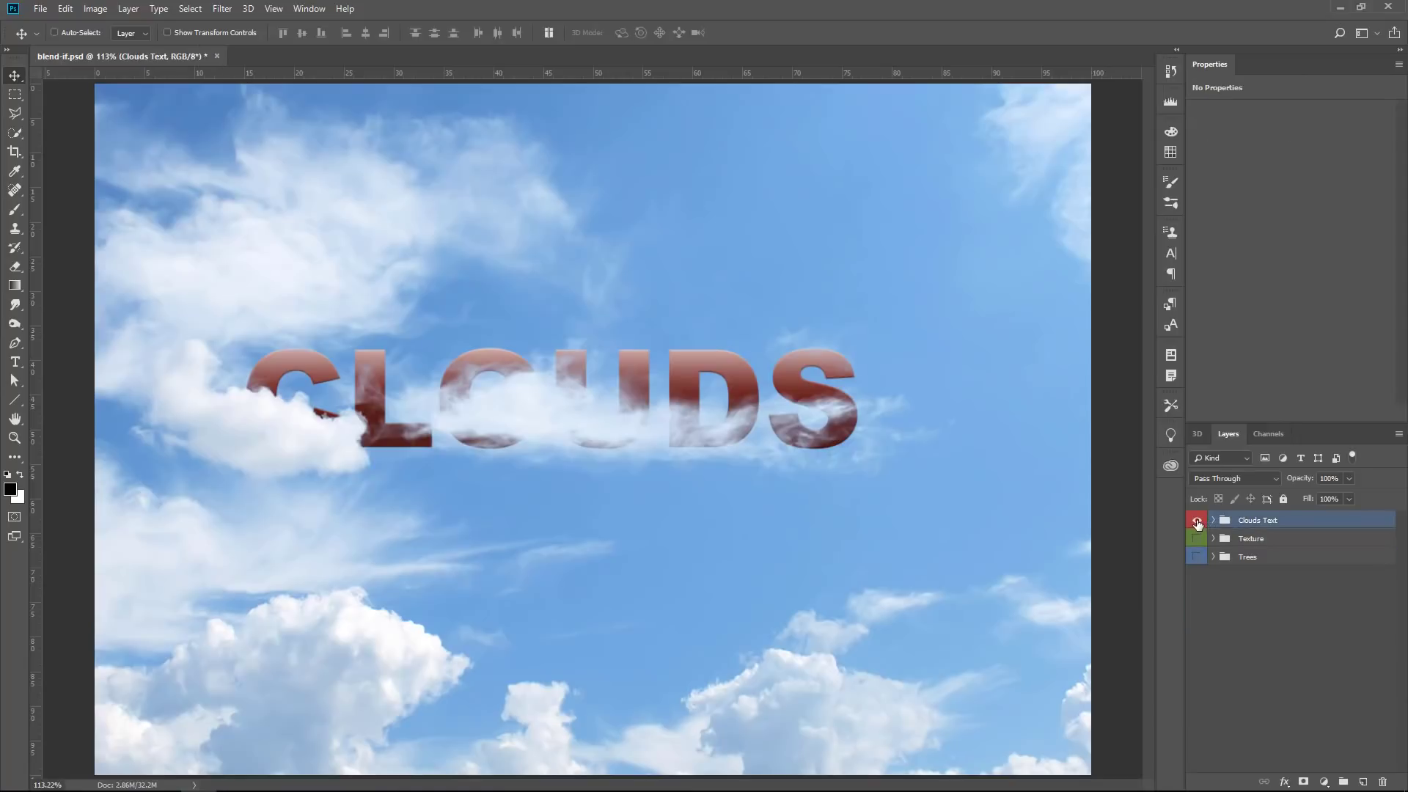
left_click(1197, 520)
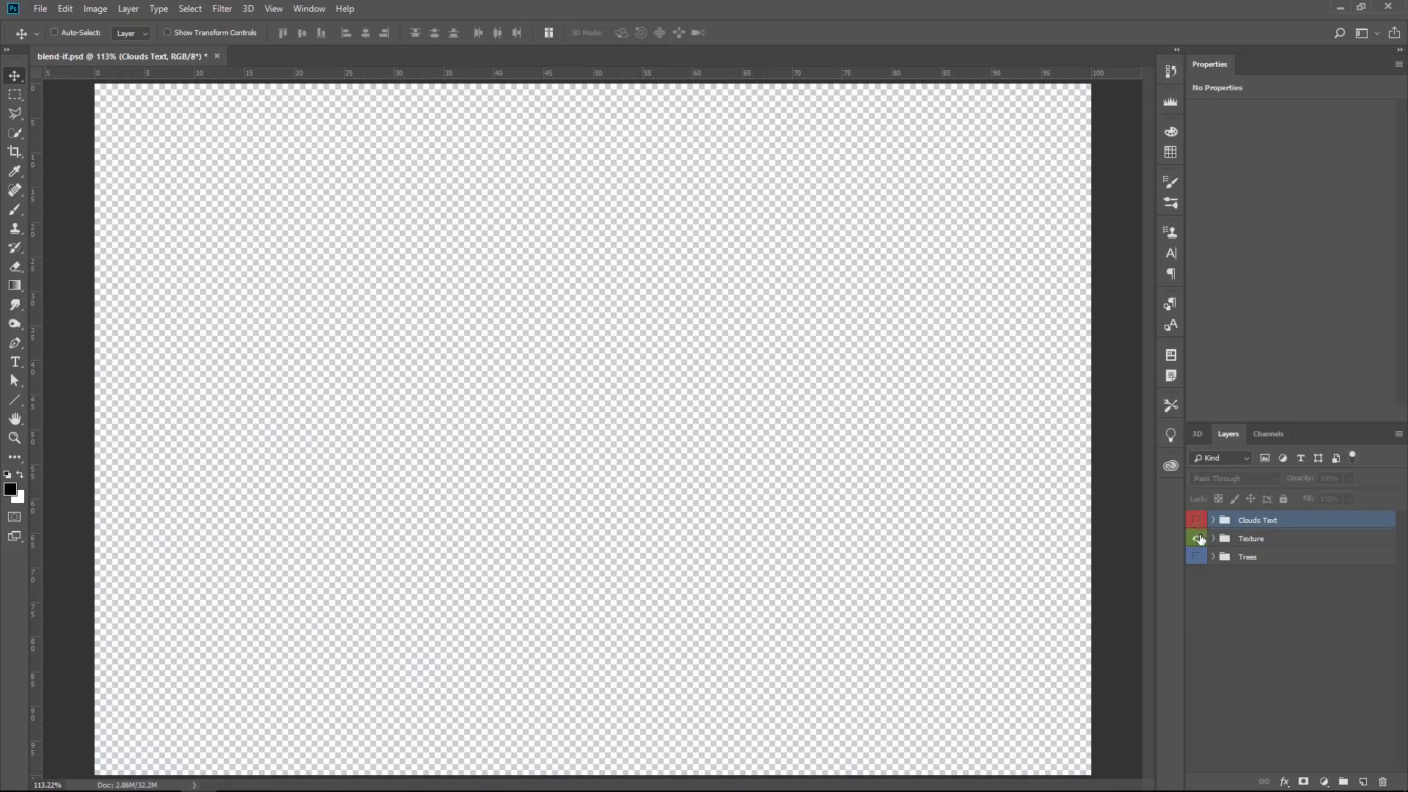
left_click(1214, 539)
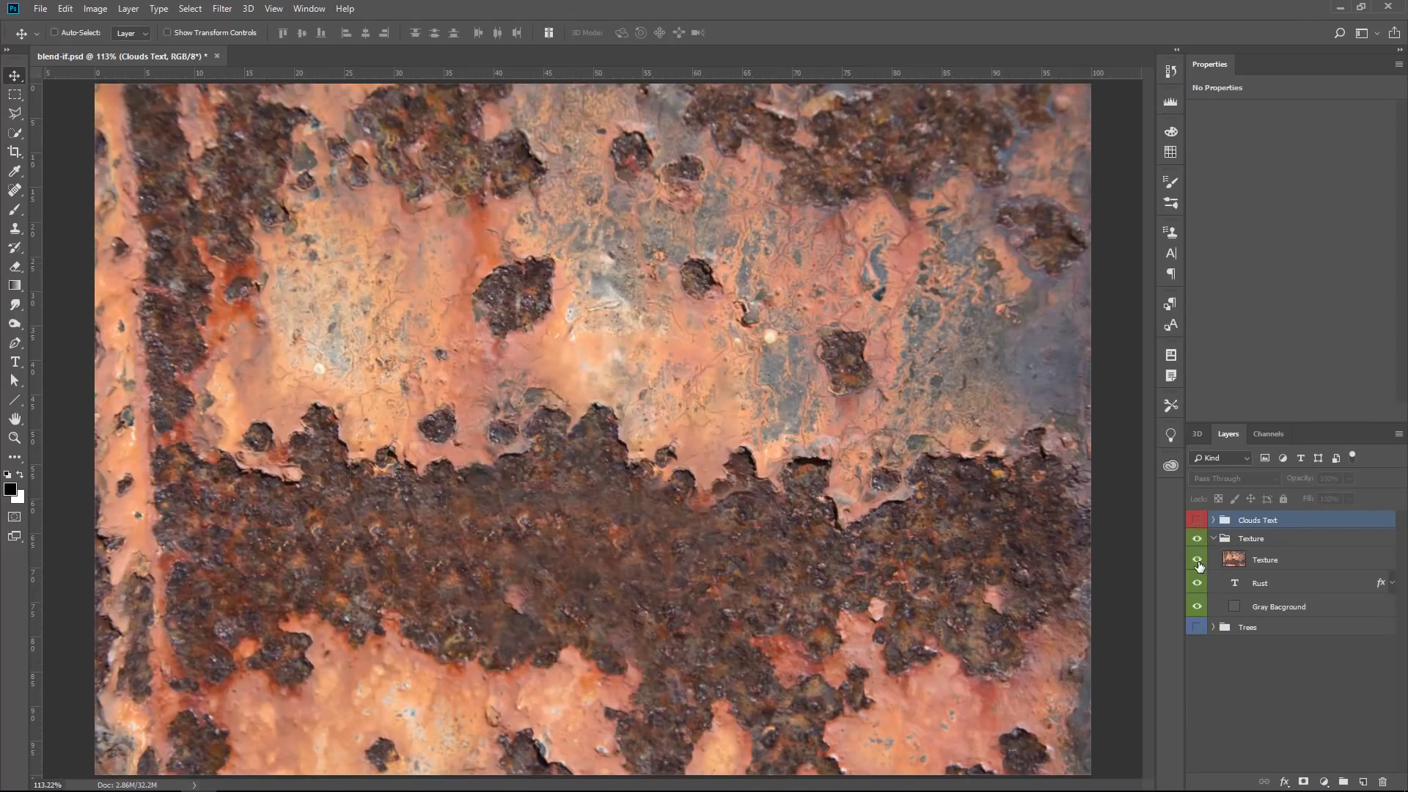
left_click(1198, 560)
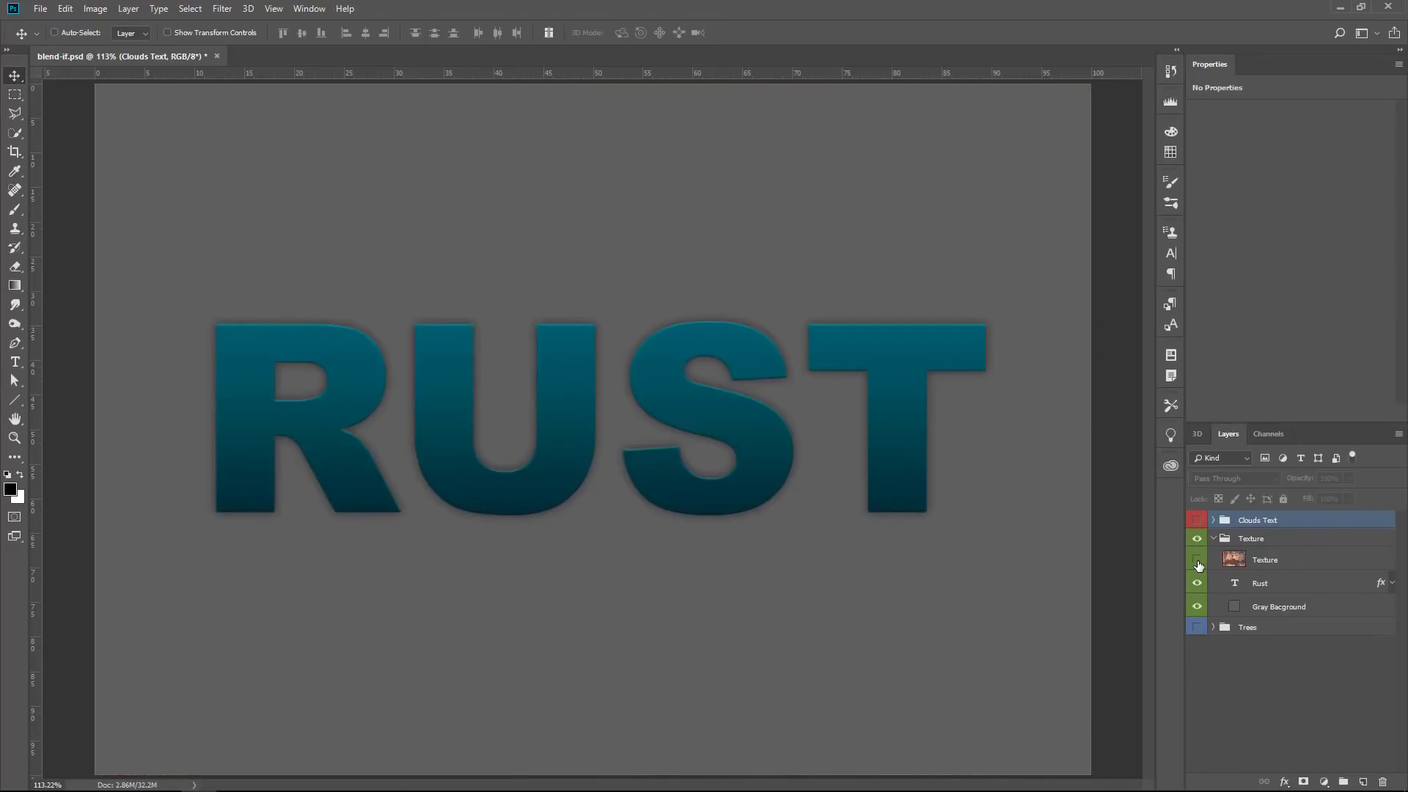
left_click(1197, 560)
left_click(1248, 559)
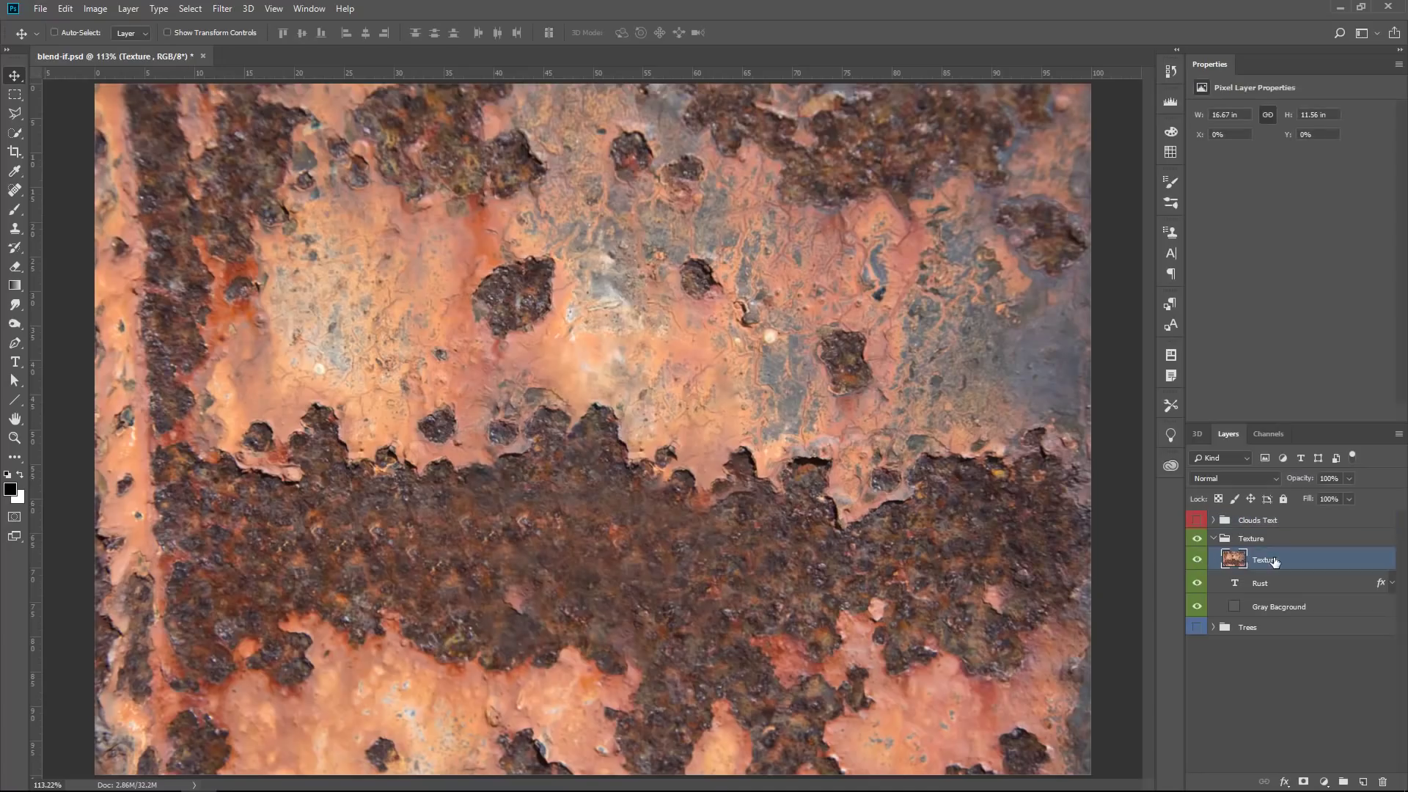
Clip the rust texture into the RUST lettering with Ctrl+Alt+G and shift it upward
key("ctrl+alt+g")
key("ctrl+alt+g")
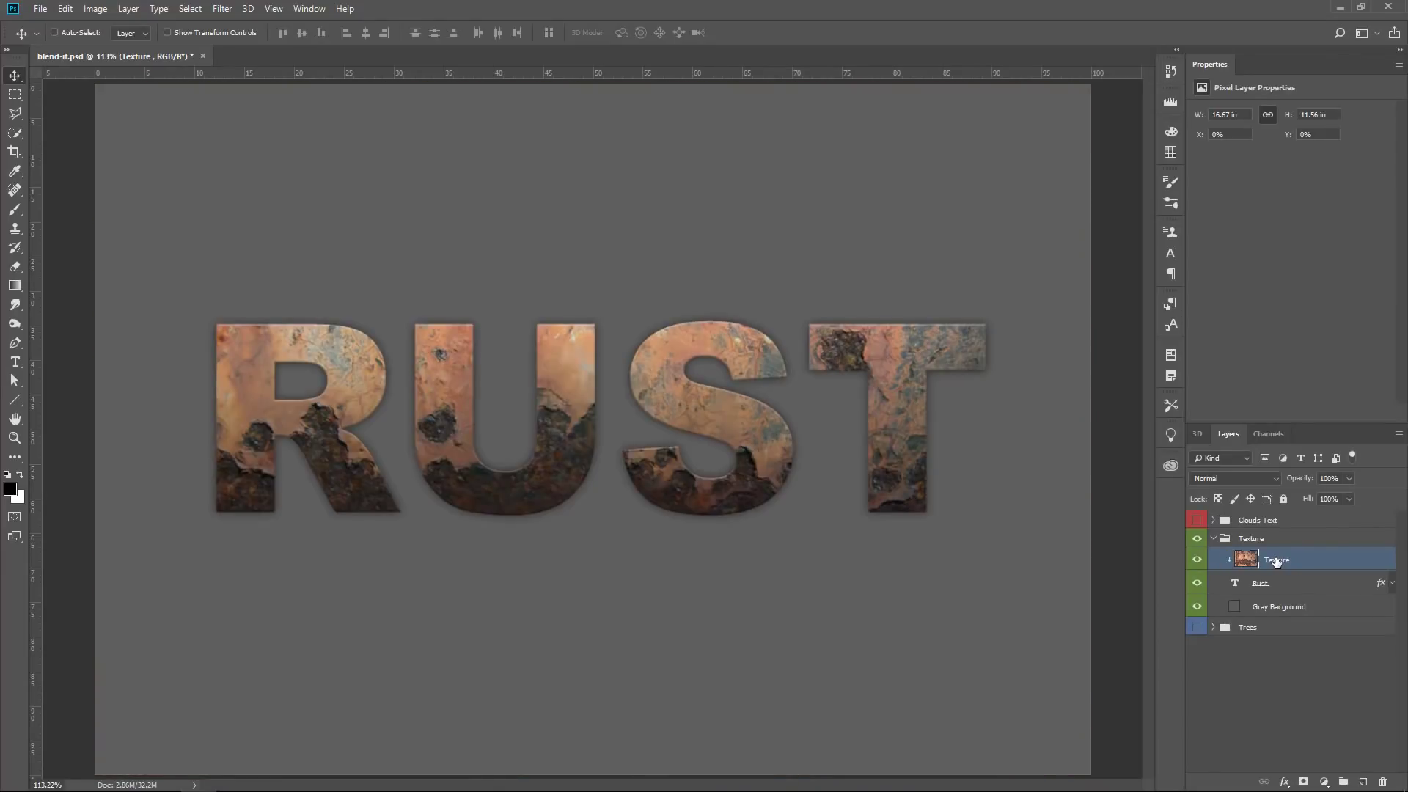
left_click(1259, 585)
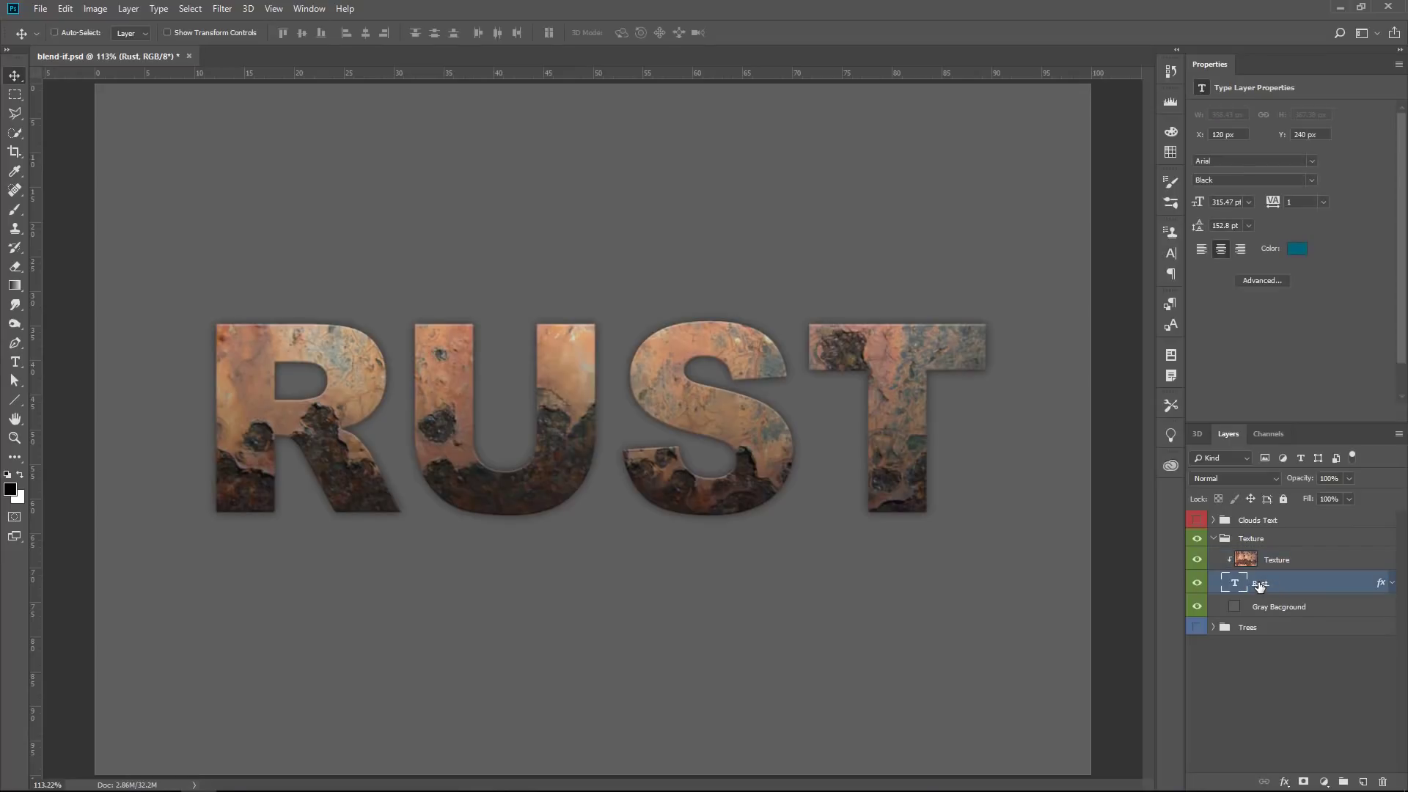
left_click(1269, 561)
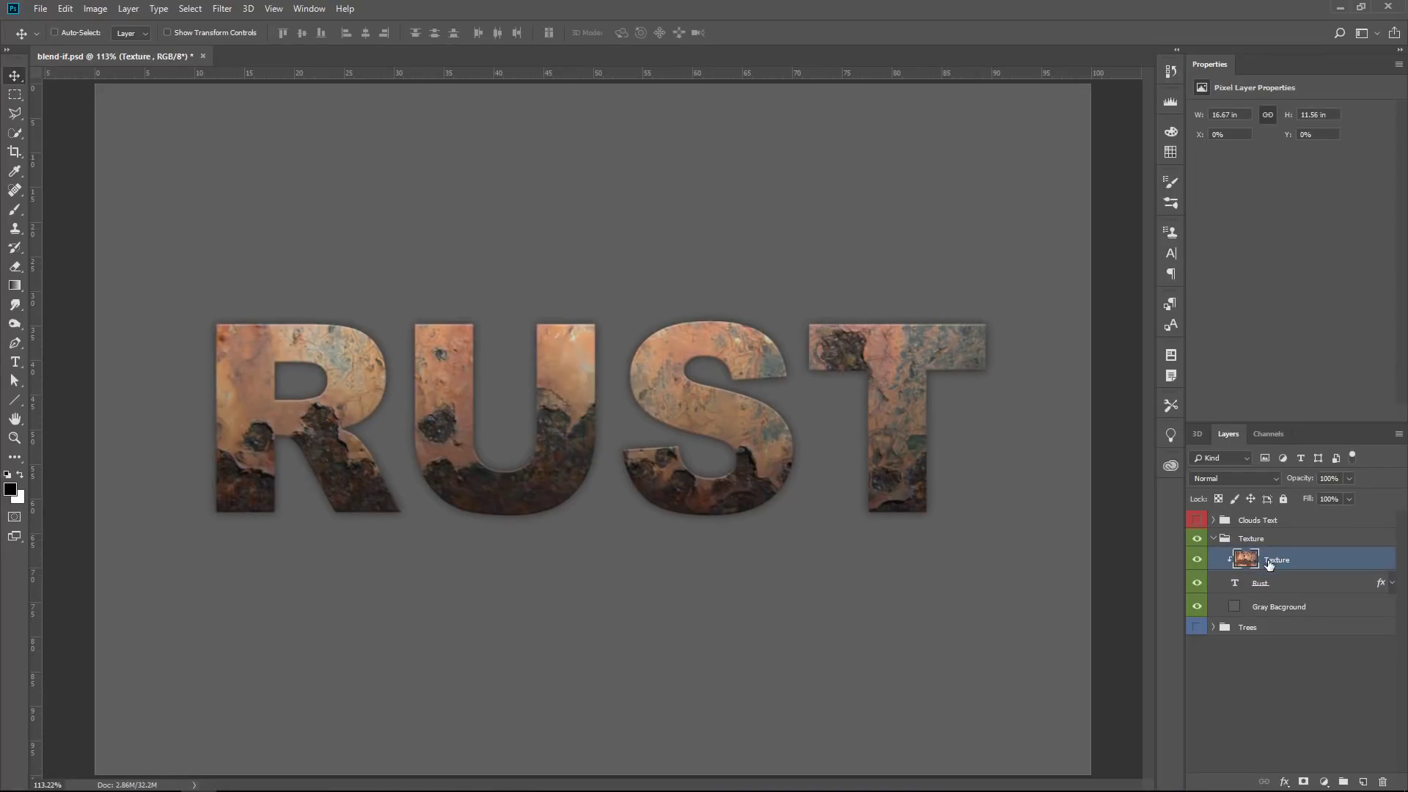
mouse_move(873, 499)
left_mouse_down()
mouse_move(901, 443)
mouse_move(847, 454)
mouse_move(873, 437)
left_mouse_up()
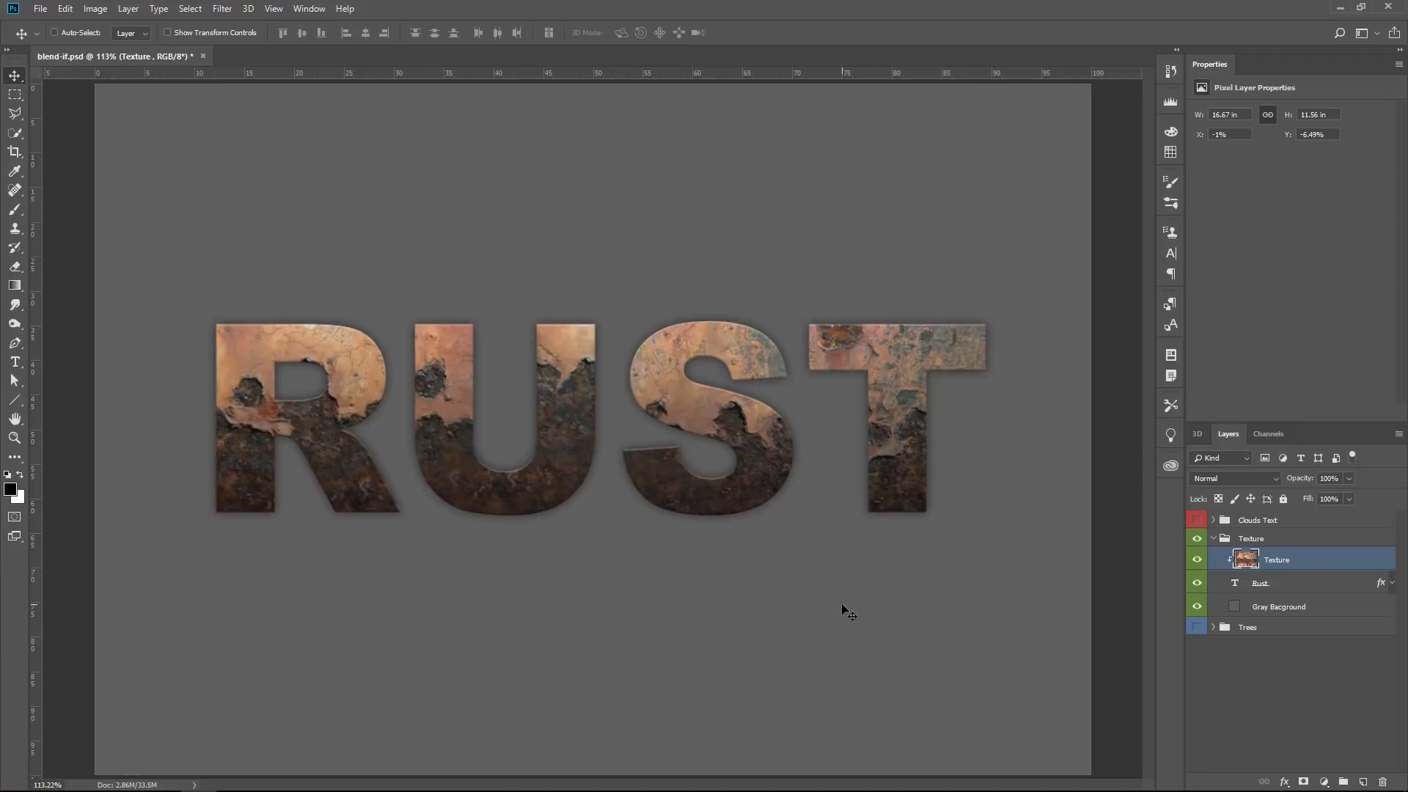
Set the Texture layer's This Layer white slider, split for softness, so bright rust reveals teal letters
double_click(1349, 562)
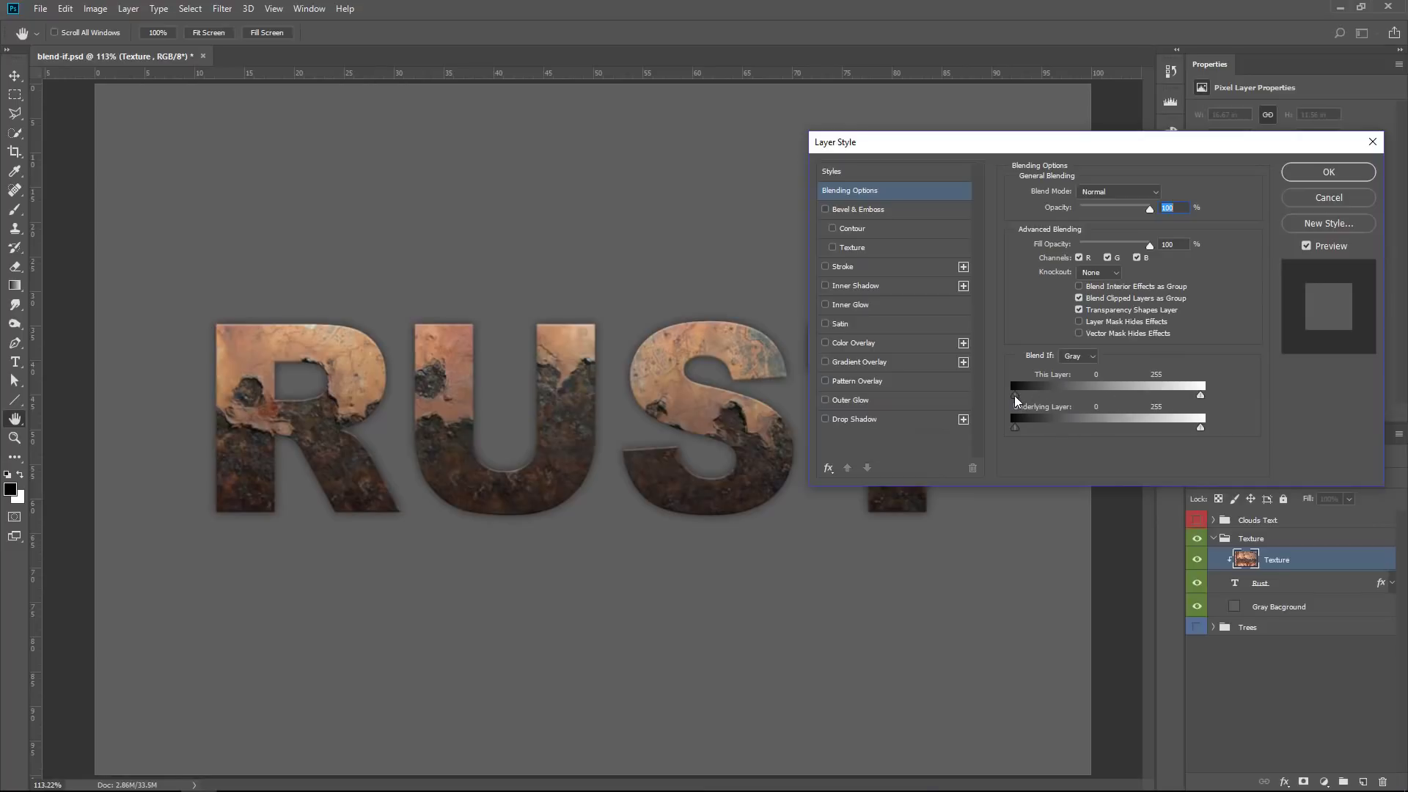
left_click_drag(1019, 395, 1096, 396)
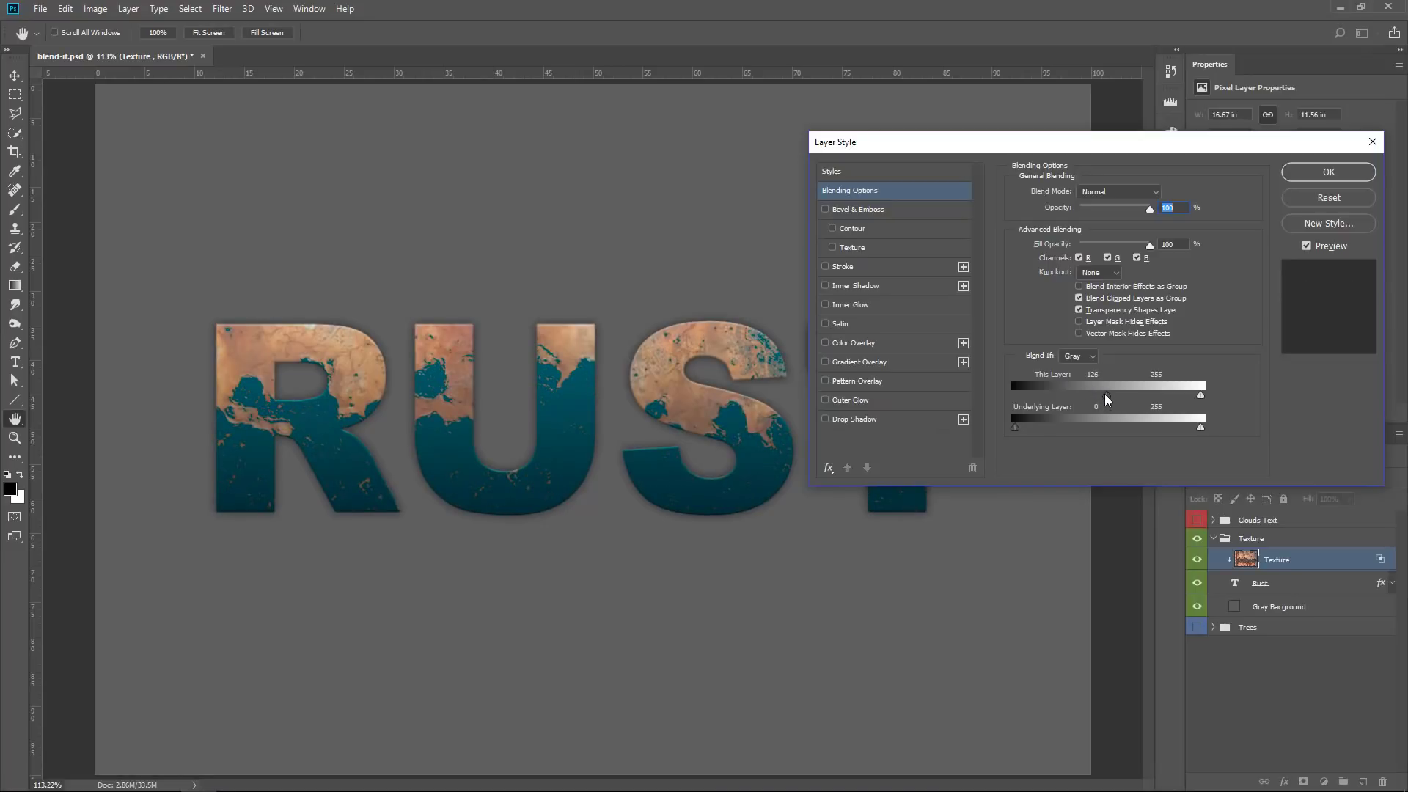
left_click_drag(1105, 398, 1120, 396, "alt")
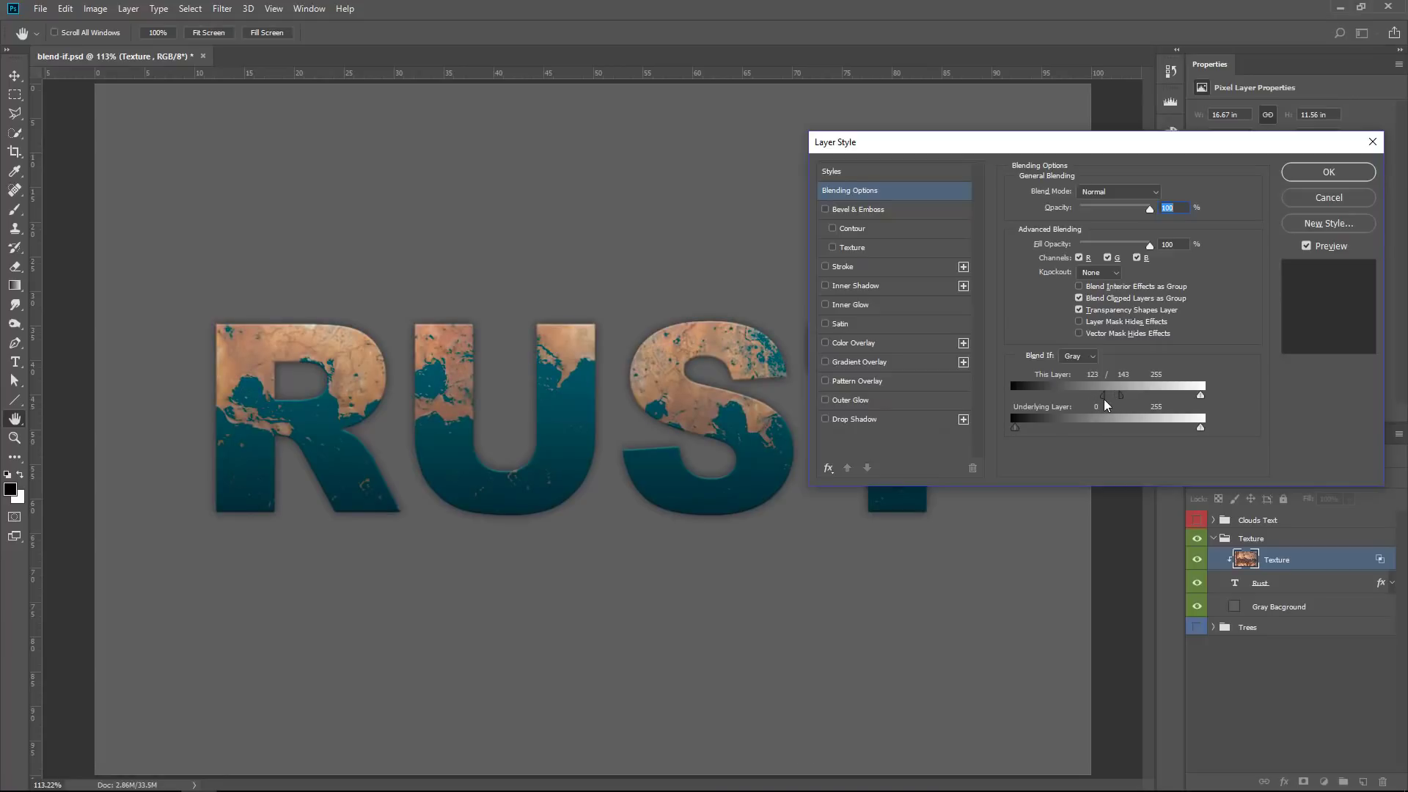
left_click_drag(1113, 397, 1014, 407)
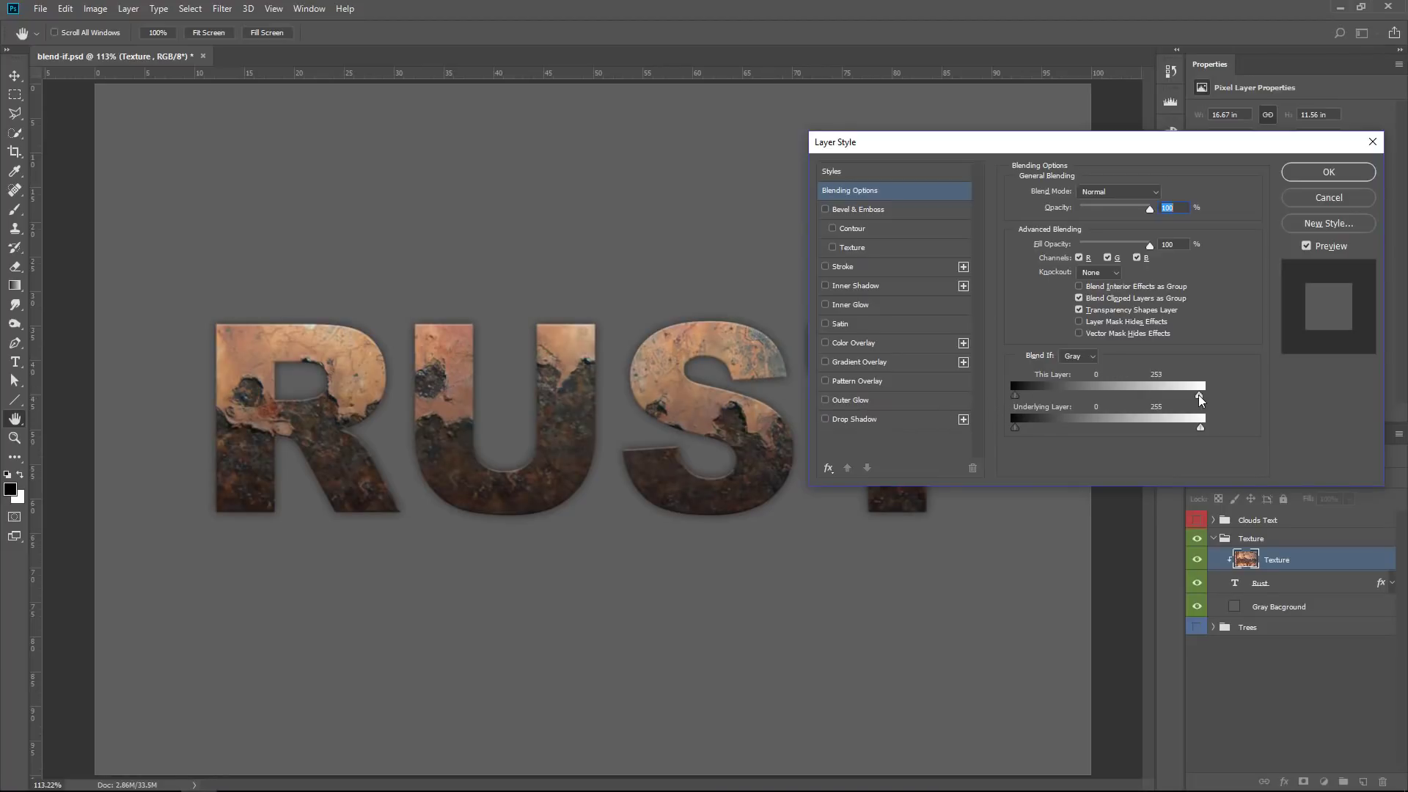
left_click_drag(1184, 396, 1099, 393)
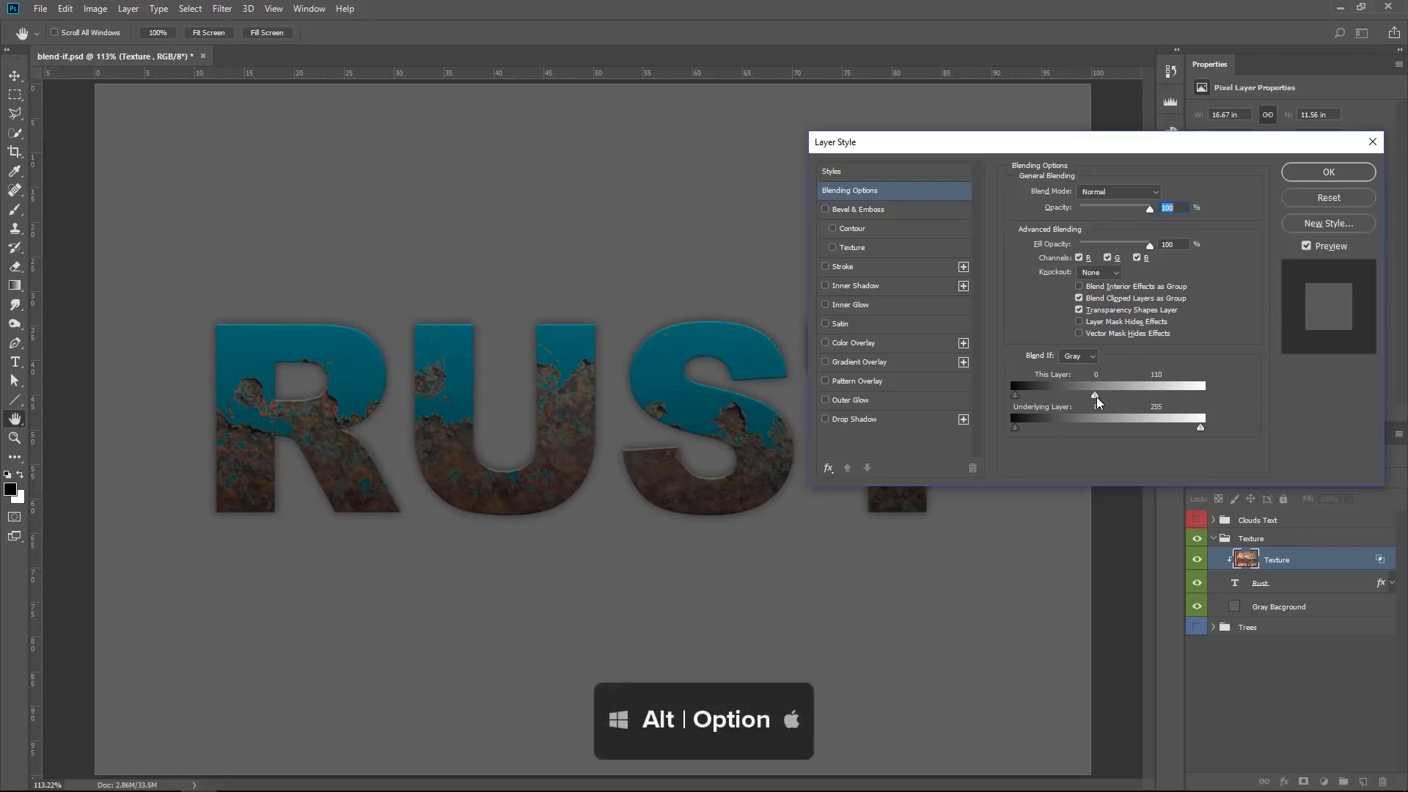
mouse_move(1097, 397)
left_mouse_down()
mouse_move(1111, 396)
mouse_move(1082, 396)
left_mouse_up()
Apply the Texture blending and change the RUST text to PTC
left_click(1307, 180)
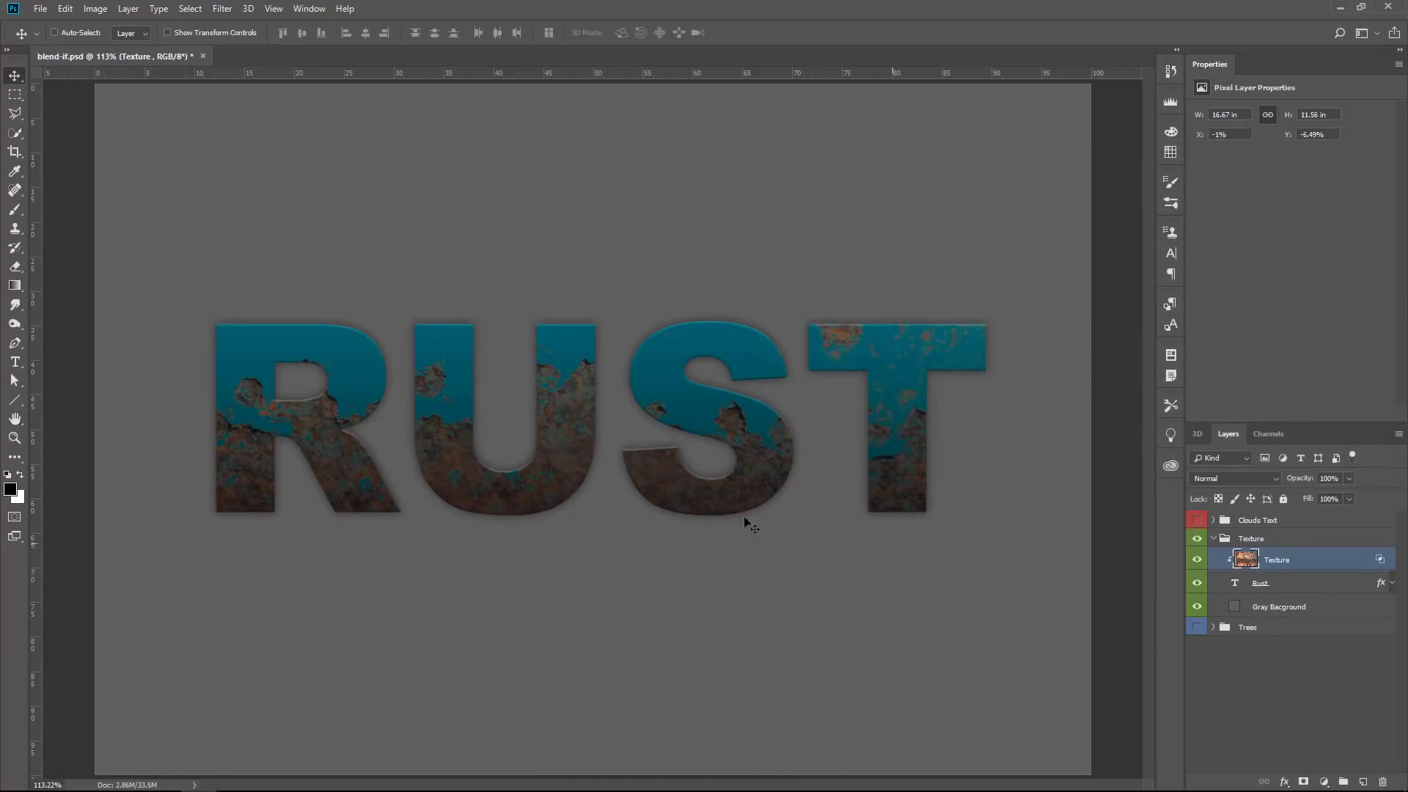
key("t")
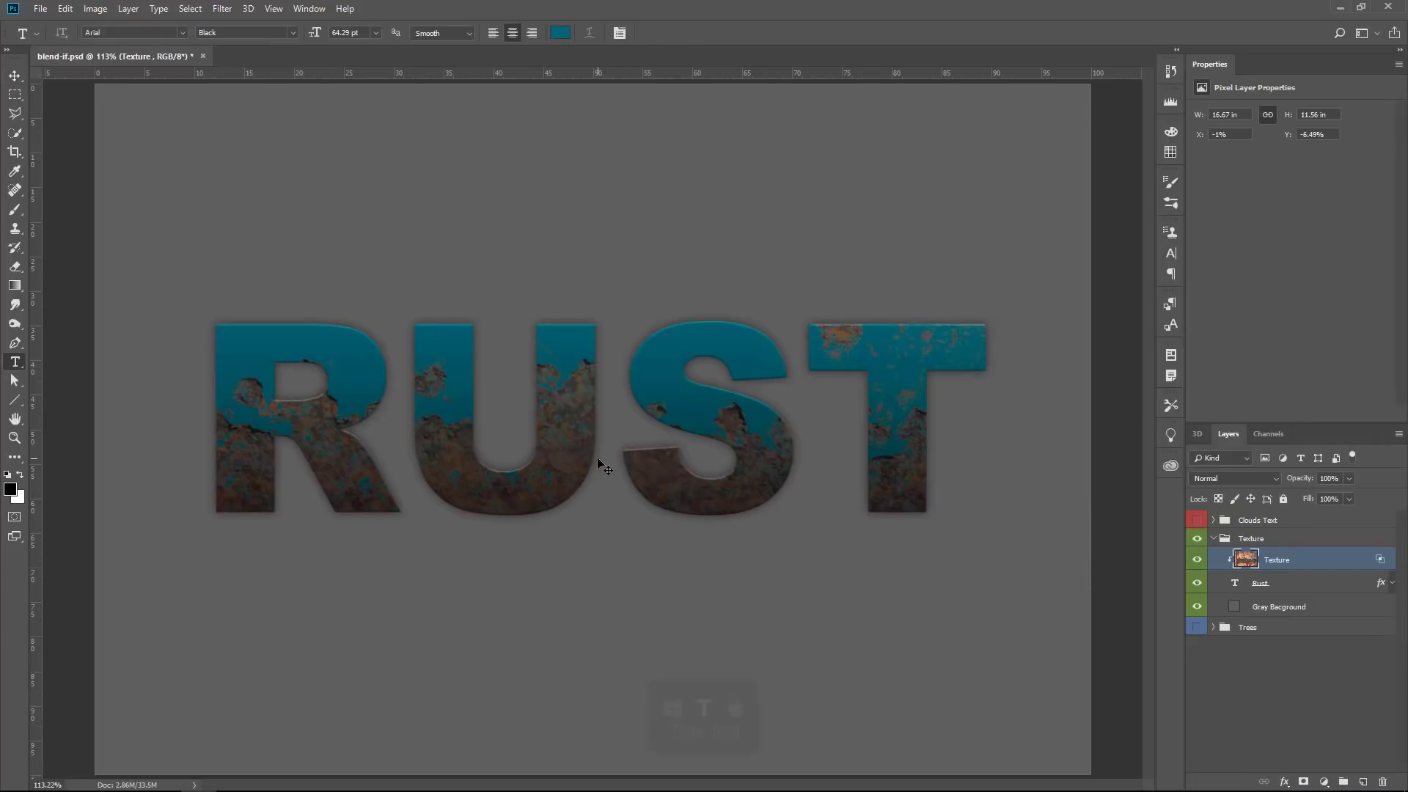
double_click(597, 456)
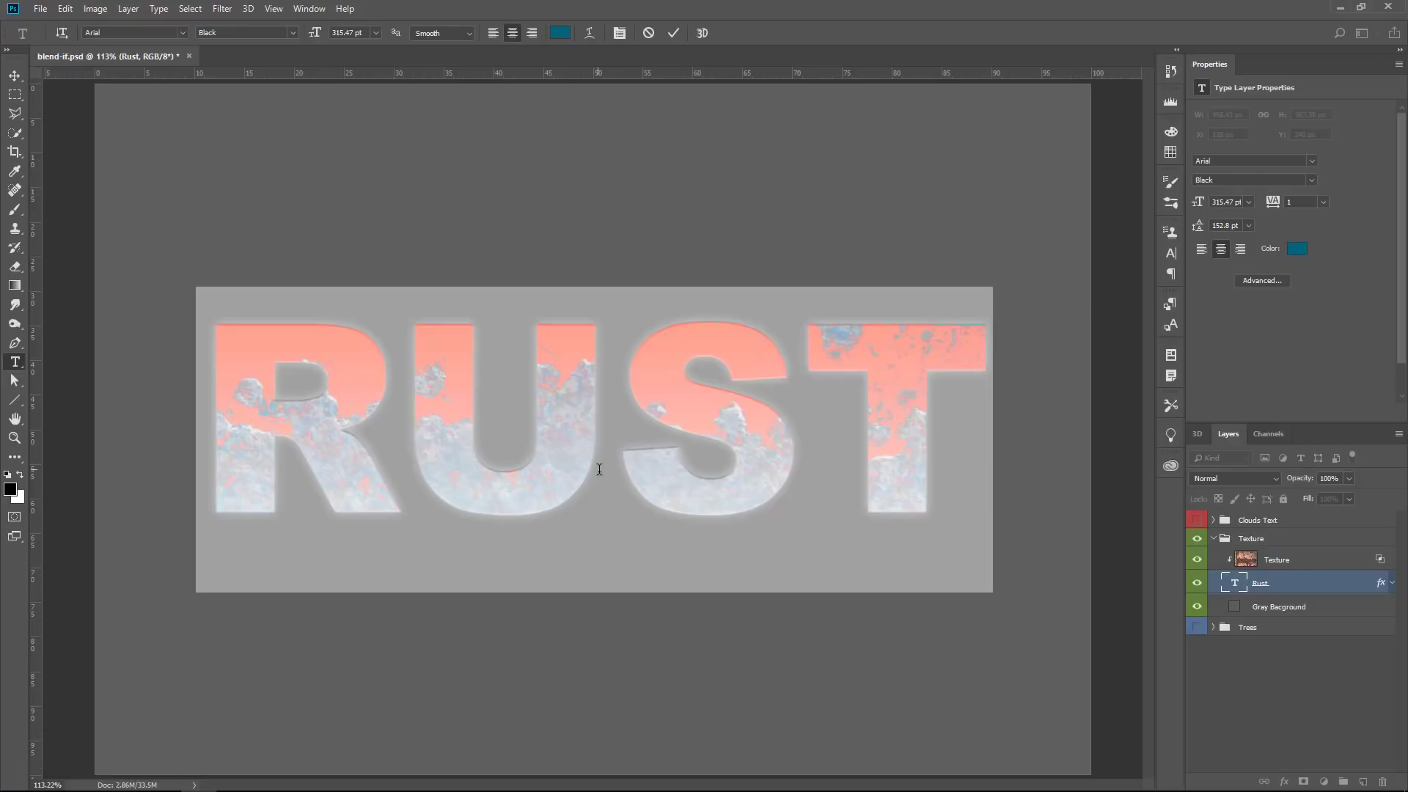
type("PTC")
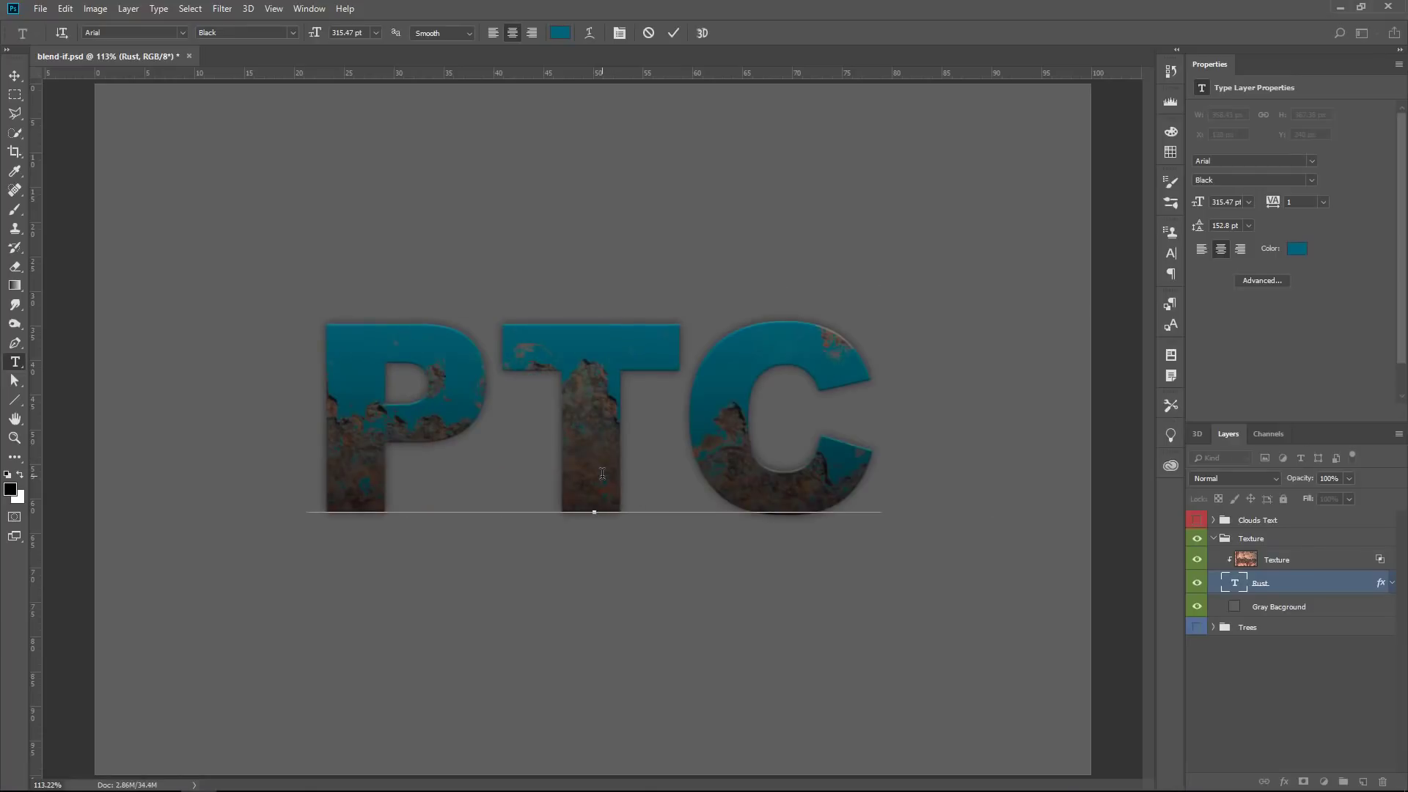
key("ctrl+Return")
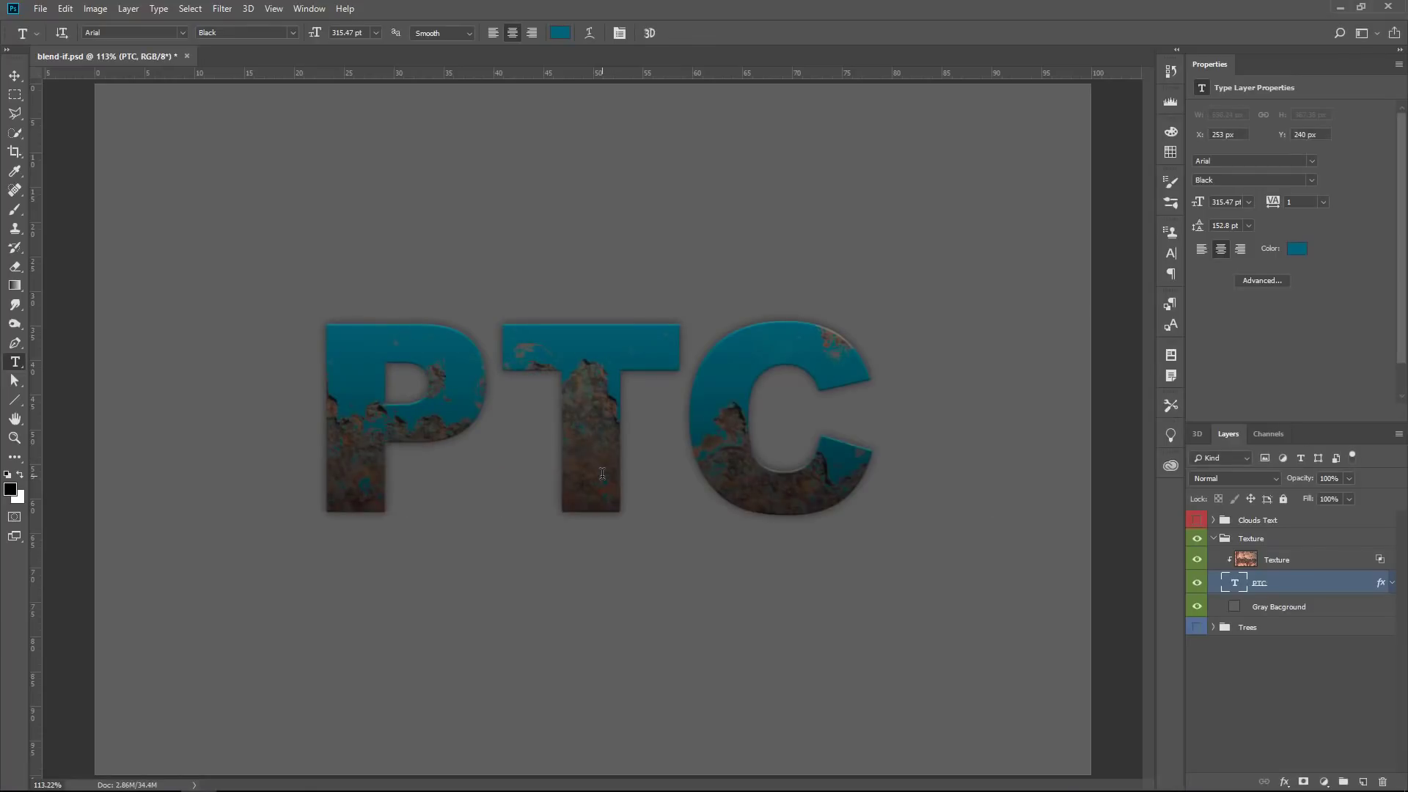
Hide the Texture group and show and expand the Trees group
left_click(1213, 539)
left_click(1197, 538)
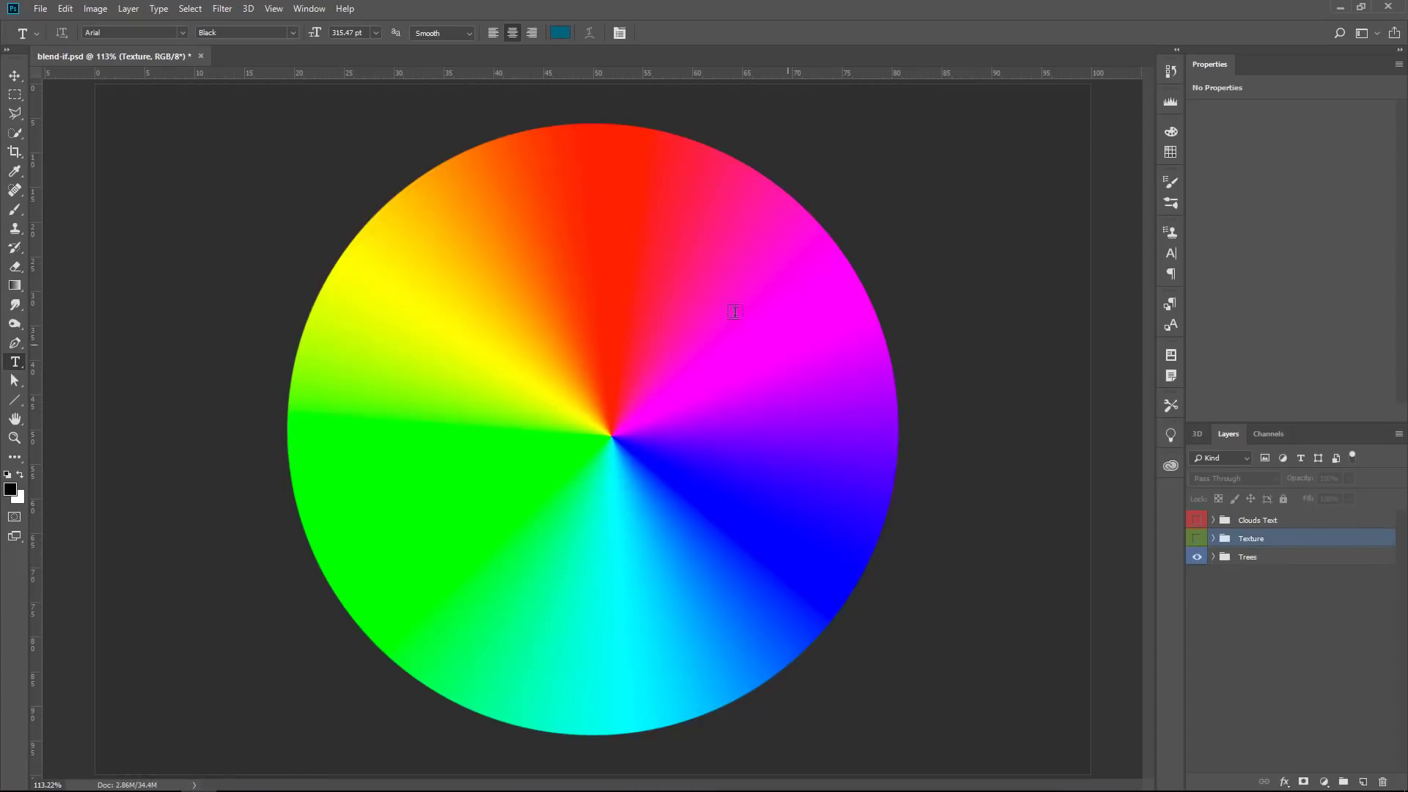
left_click(1214, 556)
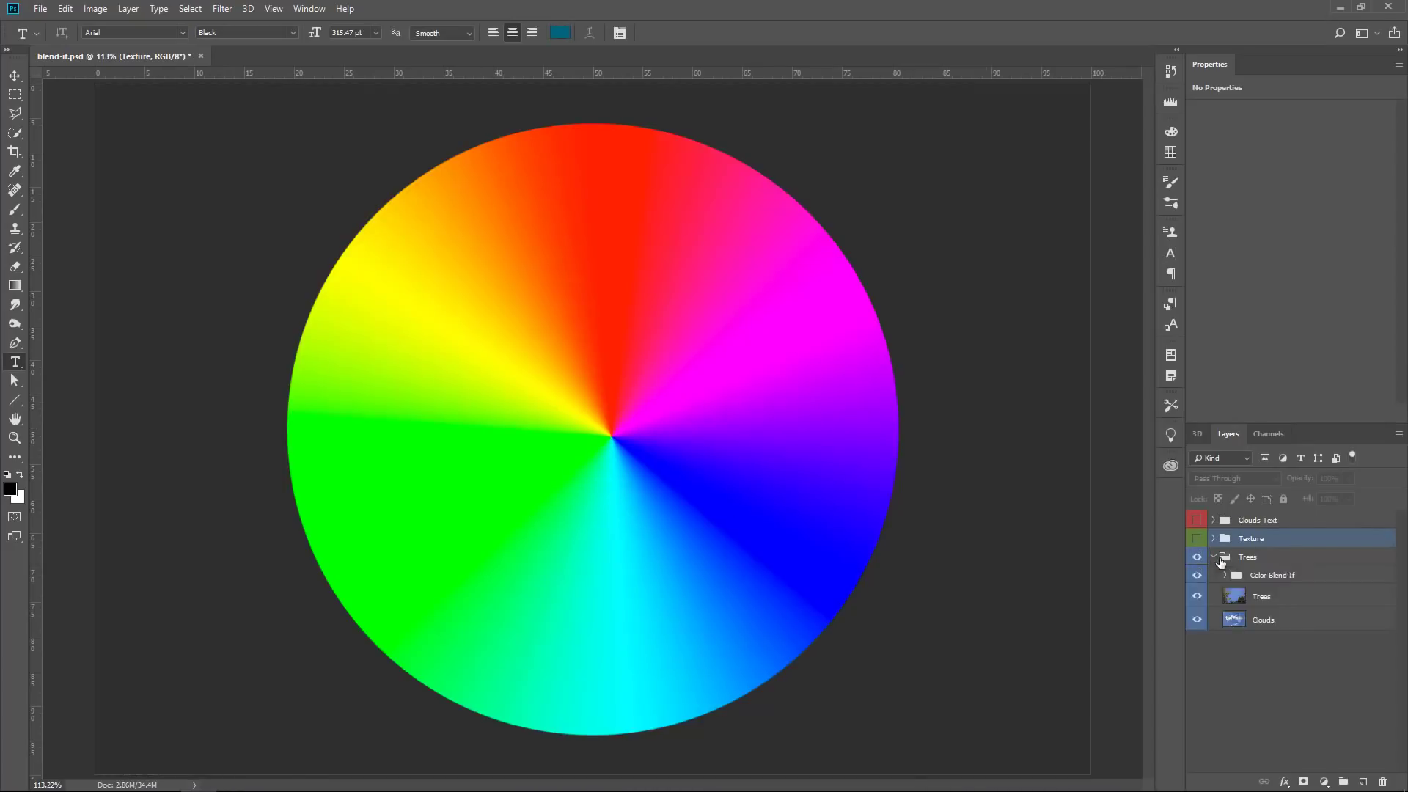
key("v")
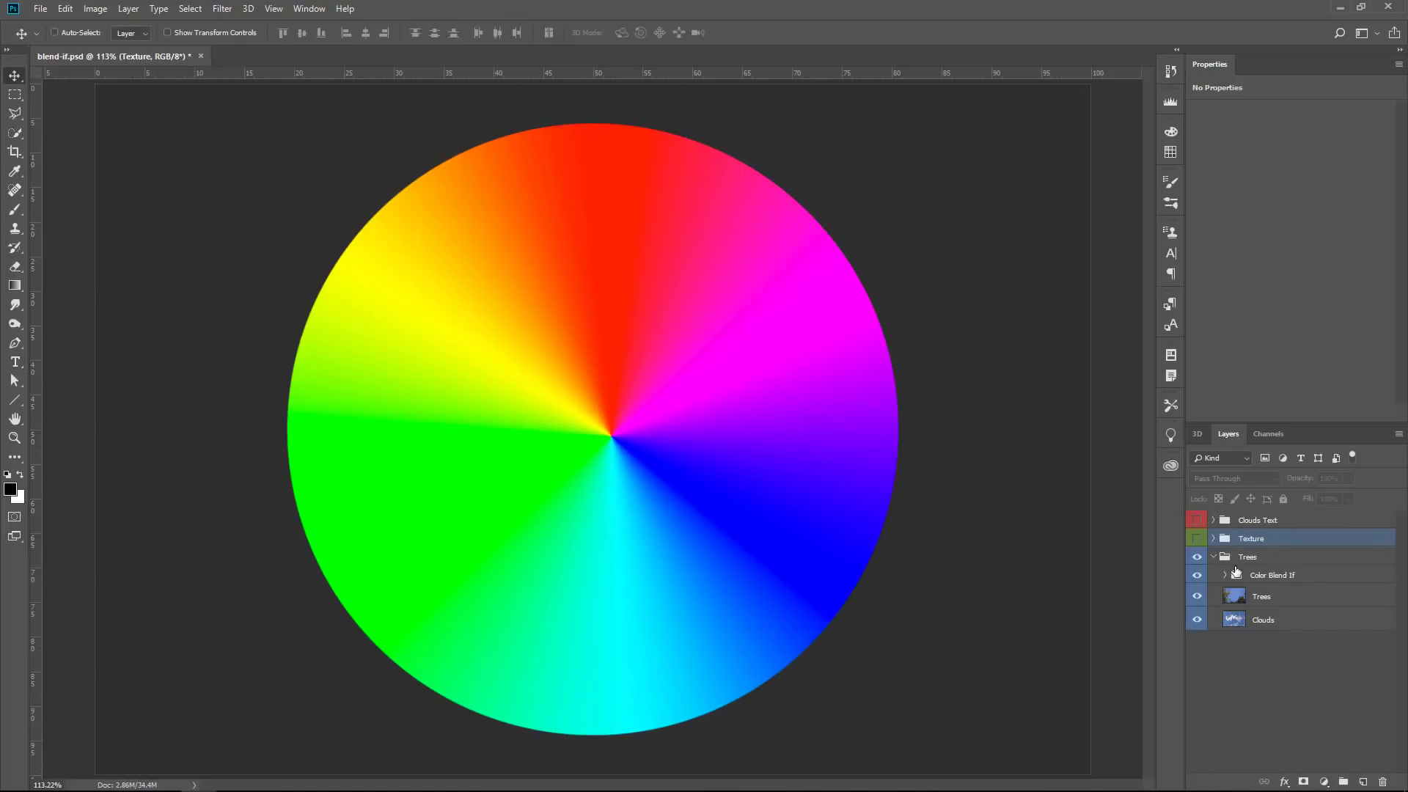
Expand Color Blend If, toggle and select the Color Wheel layer, and open its blending options
left_click(1224, 575)
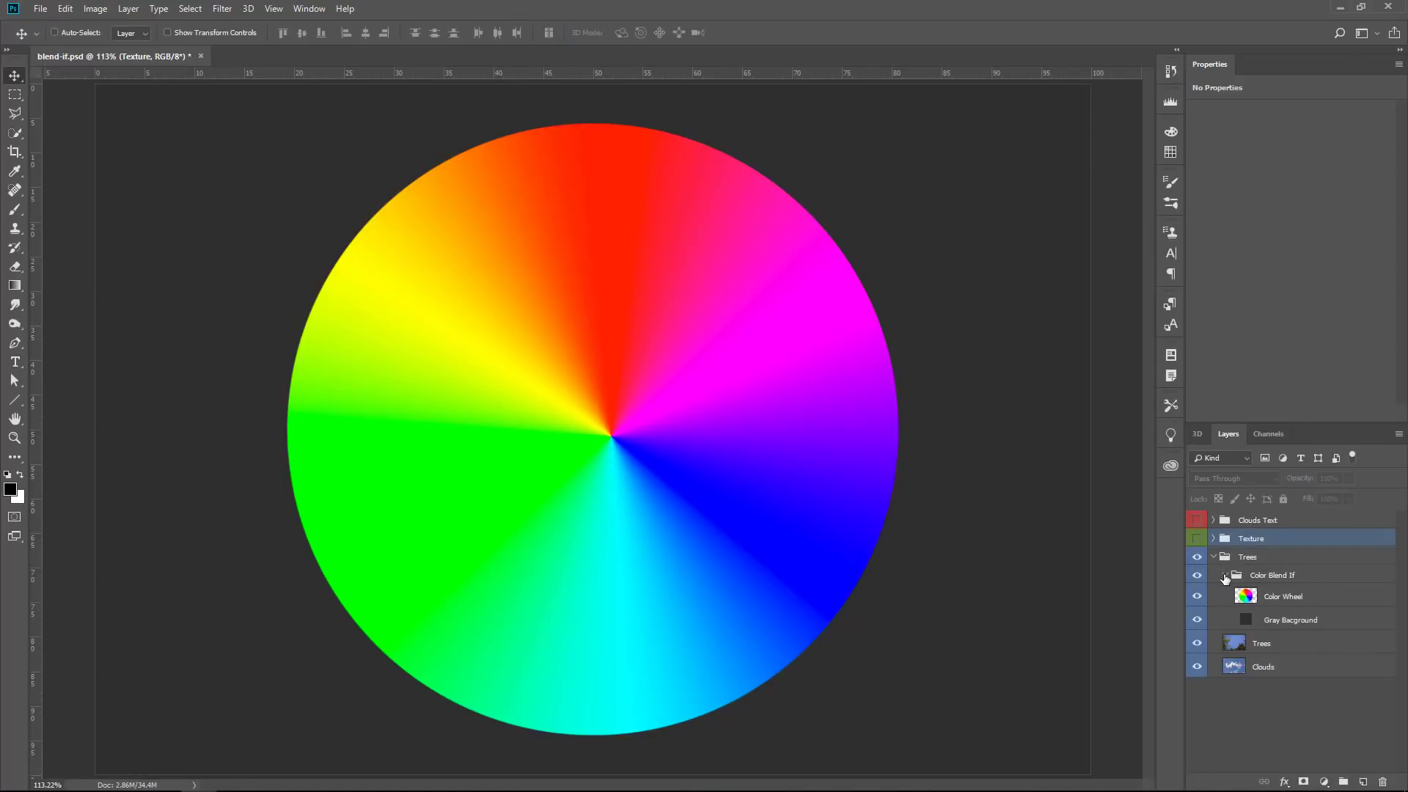
left_click(1197, 598)
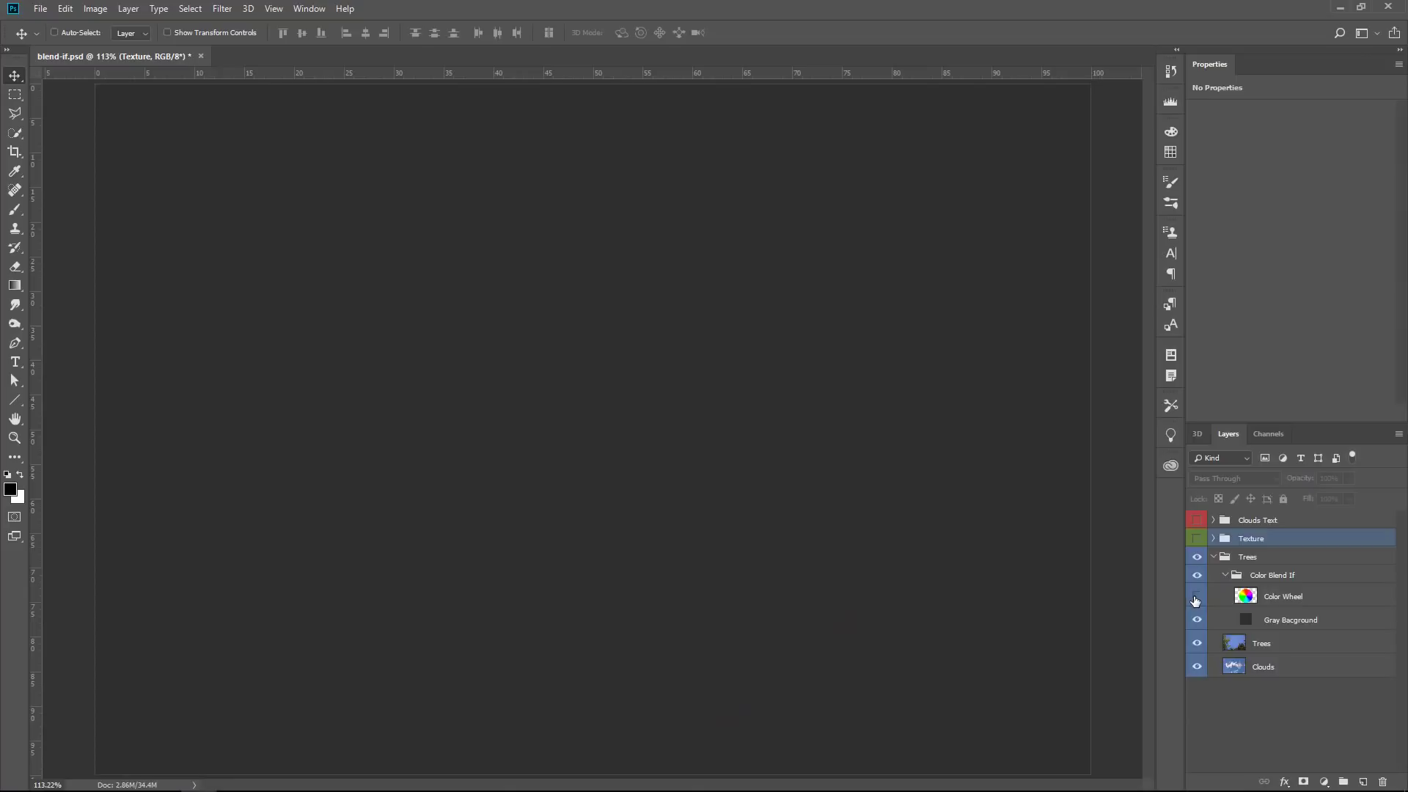
left_click(1197, 598)
left_click(1341, 600)
key("h")
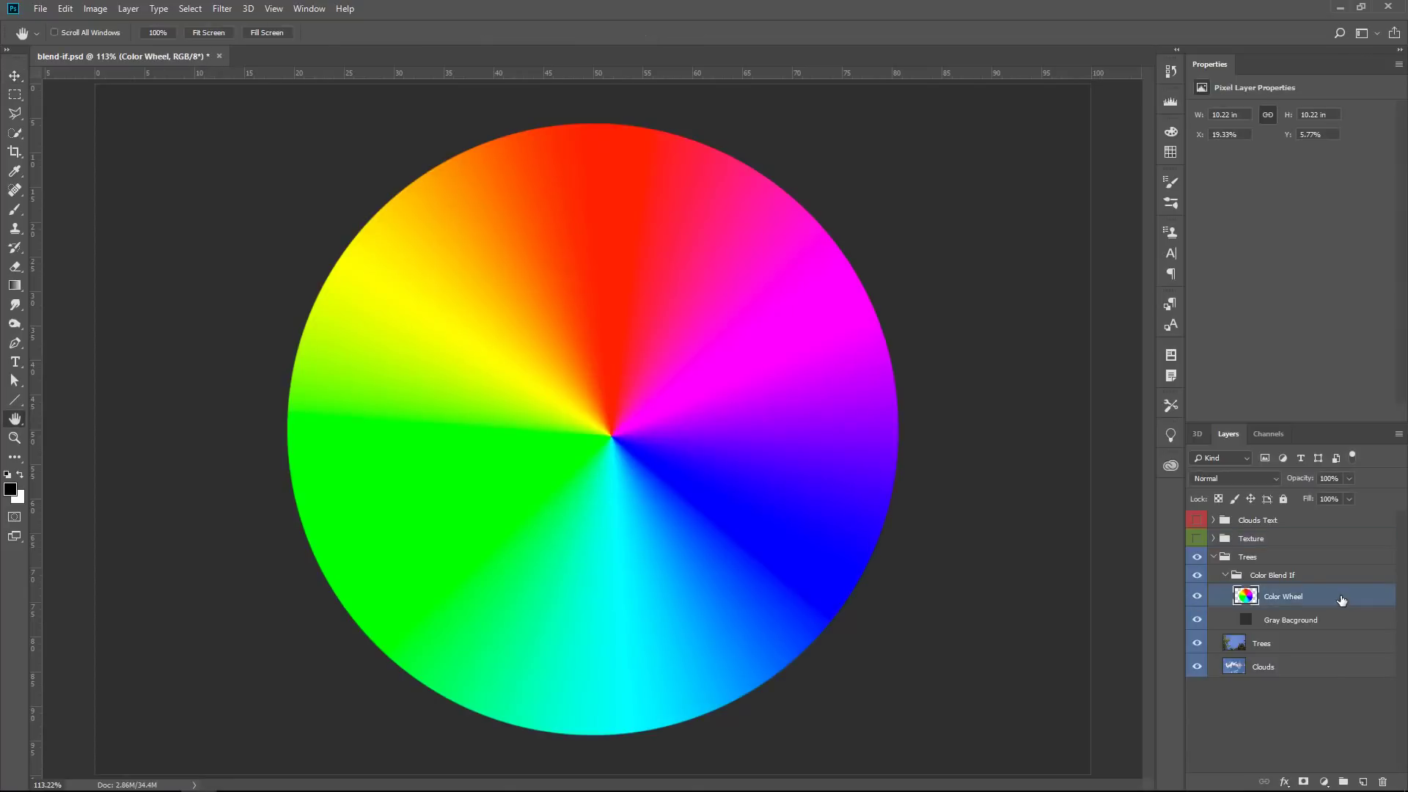
double_click(1341, 600)
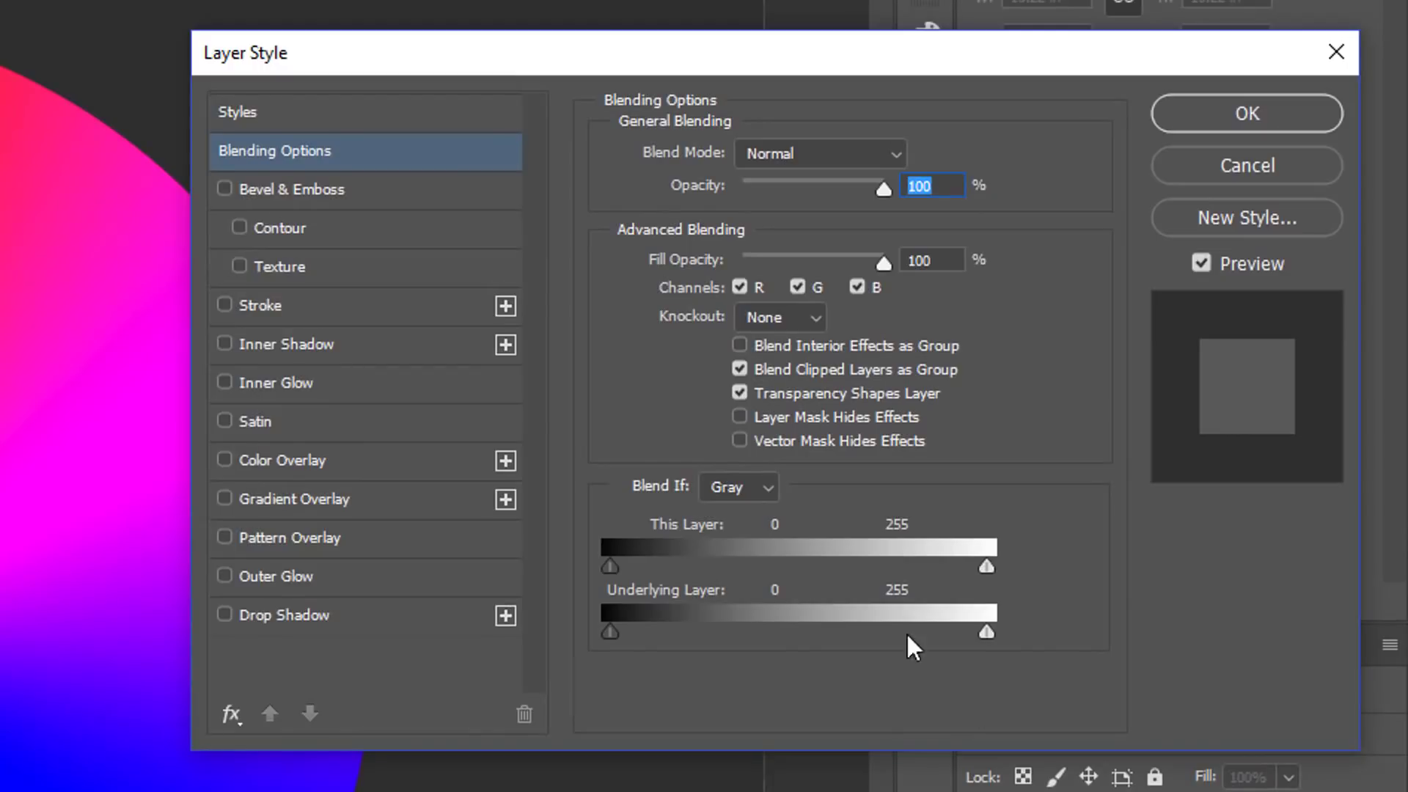
Switch Blend If to Red and drag This Layer sliders to hide, then restore, wheel wedges
left_click(750, 490)
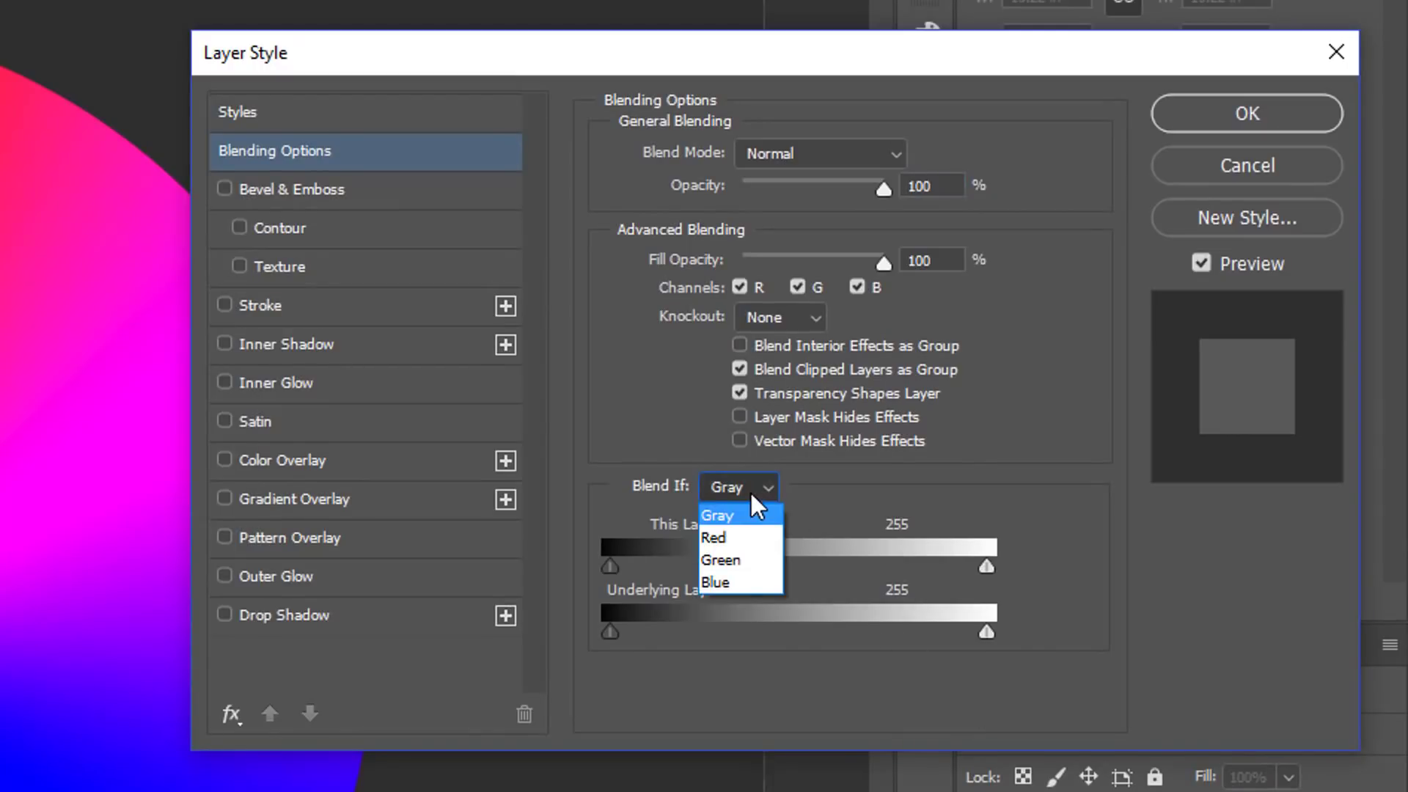
left_click(751, 540)
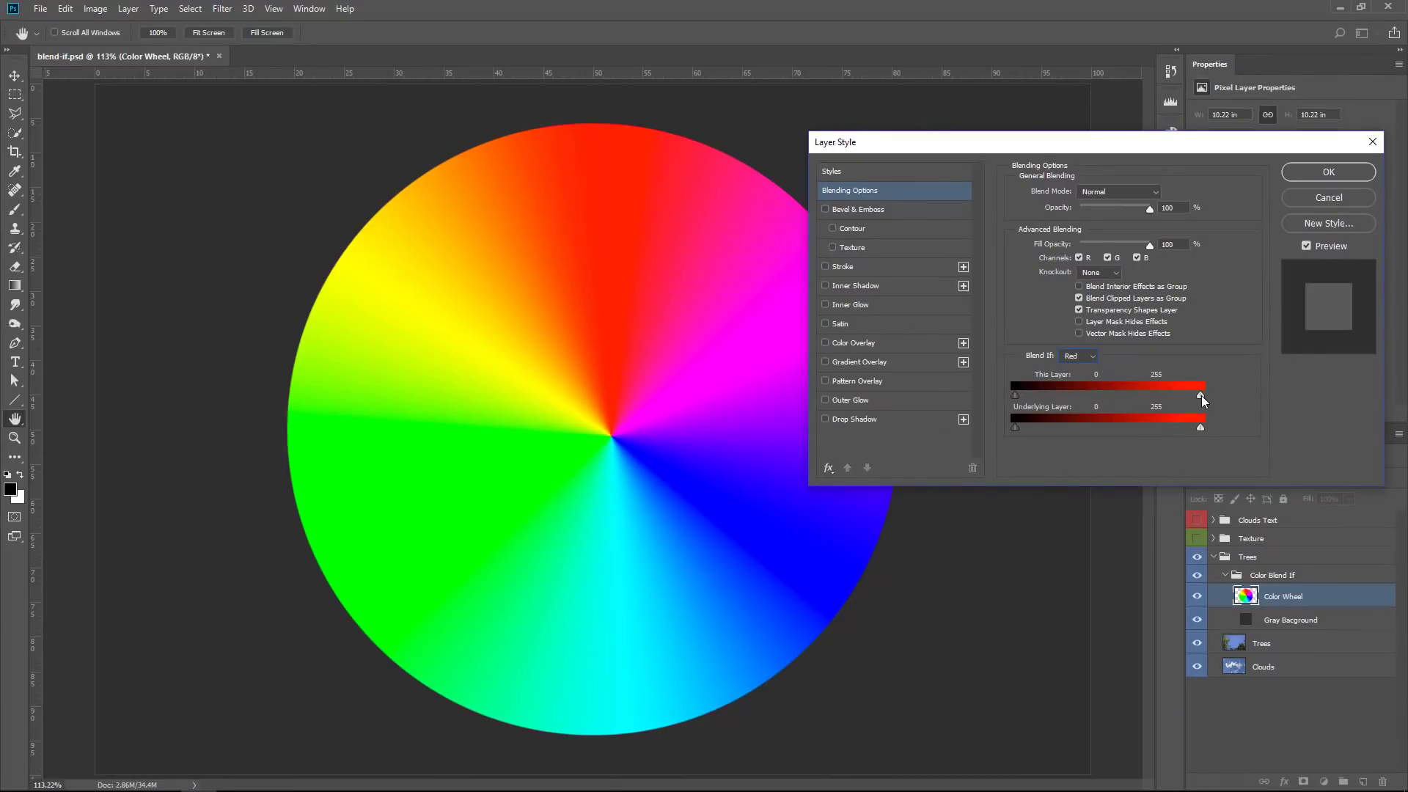
left_click_drag(1201, 394, 1197, 394)
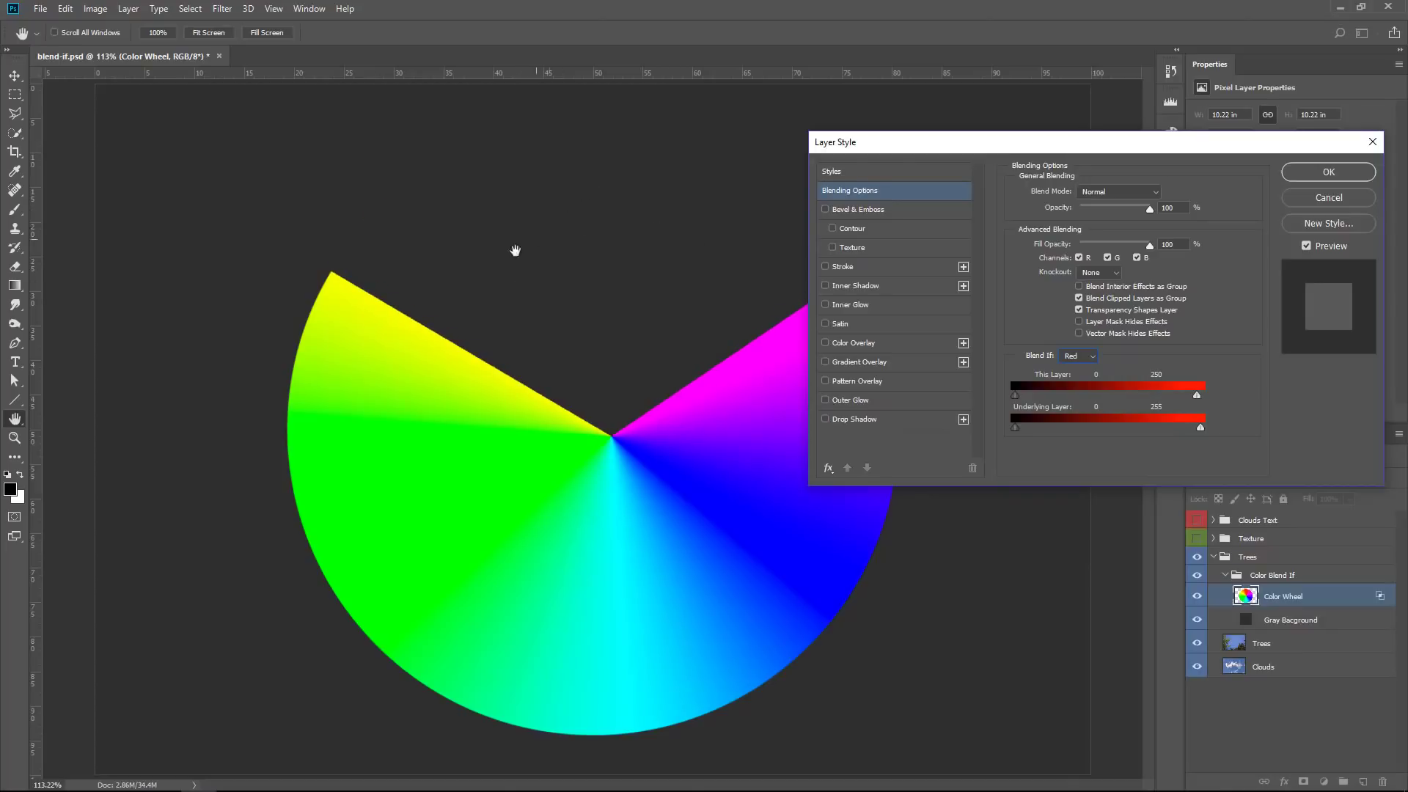
left_click_drag(1196, 395, 1009, 398)
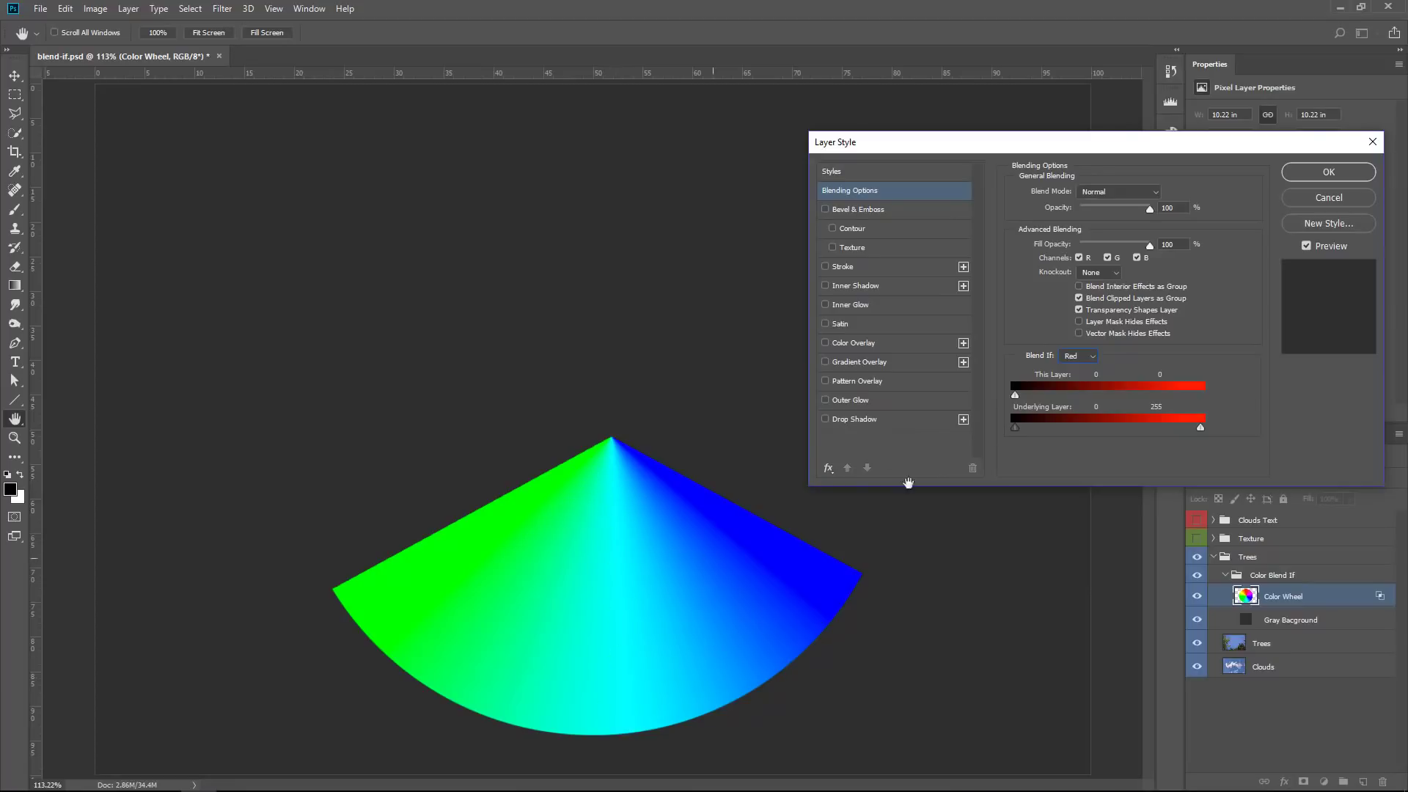
left_click_drag(1015, 398, 1217, 394)
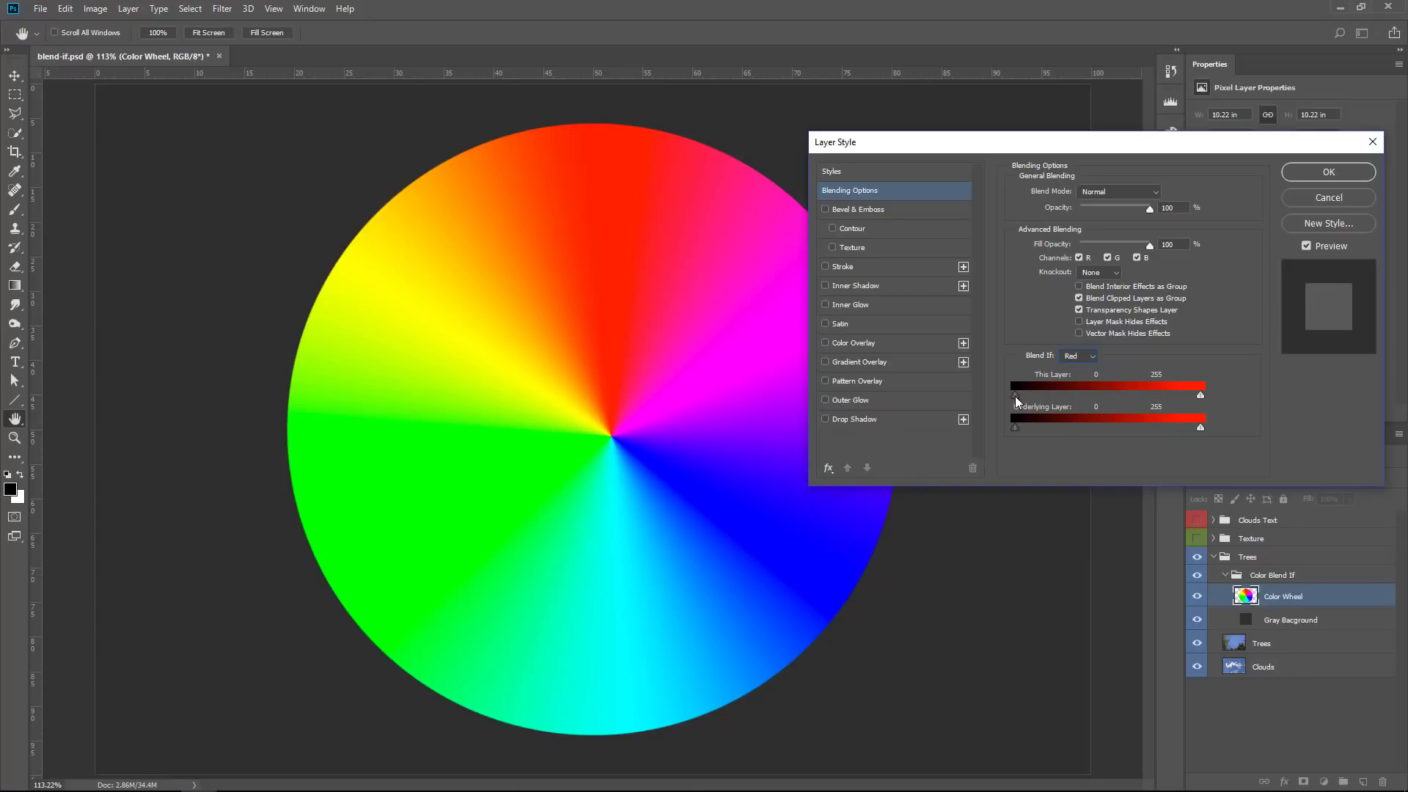
Alt-split the red black slider to fade low-red areas softly, then reset it to 0
mouse_move(1014, 396)
left_mouse_down()
mouse_move(1214, 403)
mouse_move(1029, 403)
left_mouse_up()
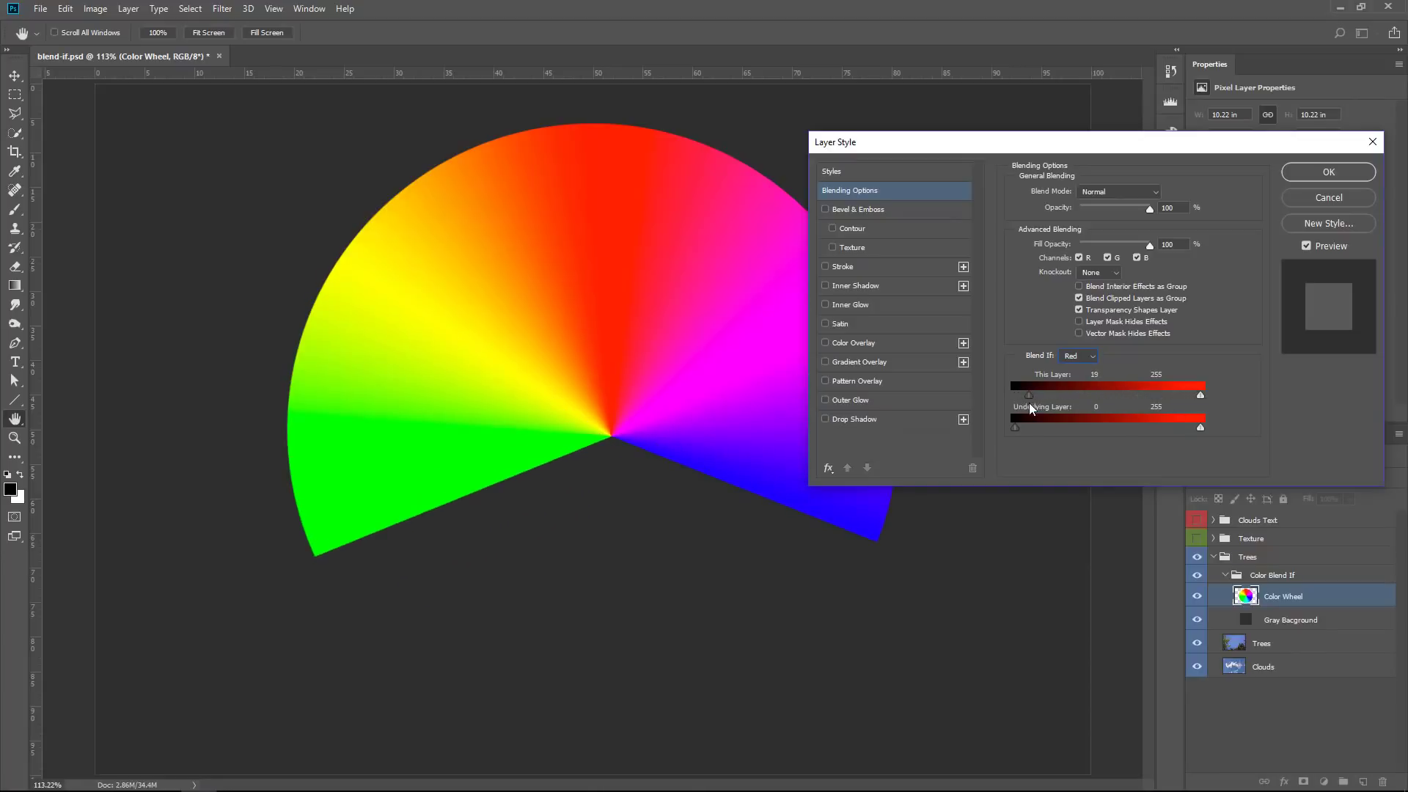
key("alt")
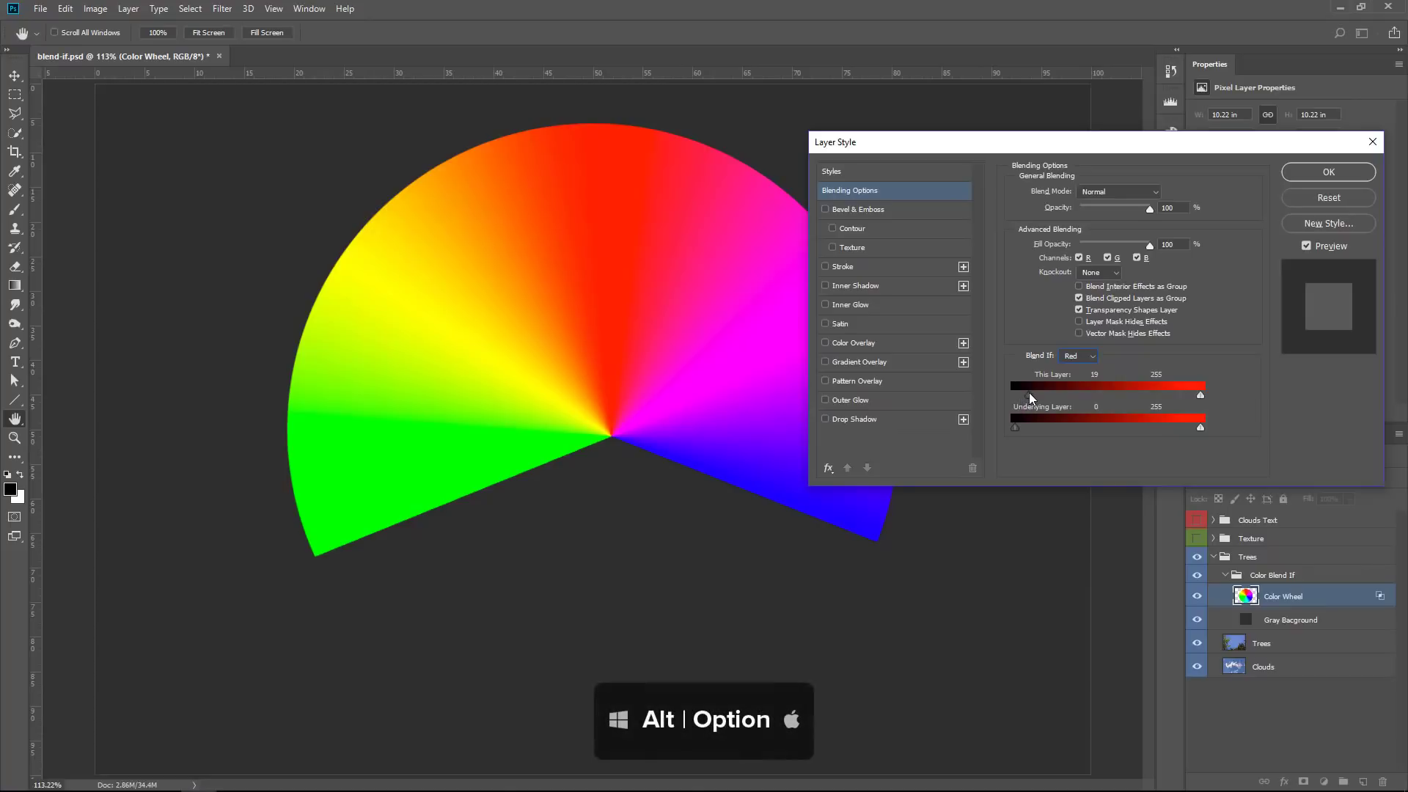
left_click_drag(1028, 393, 1157, 395)
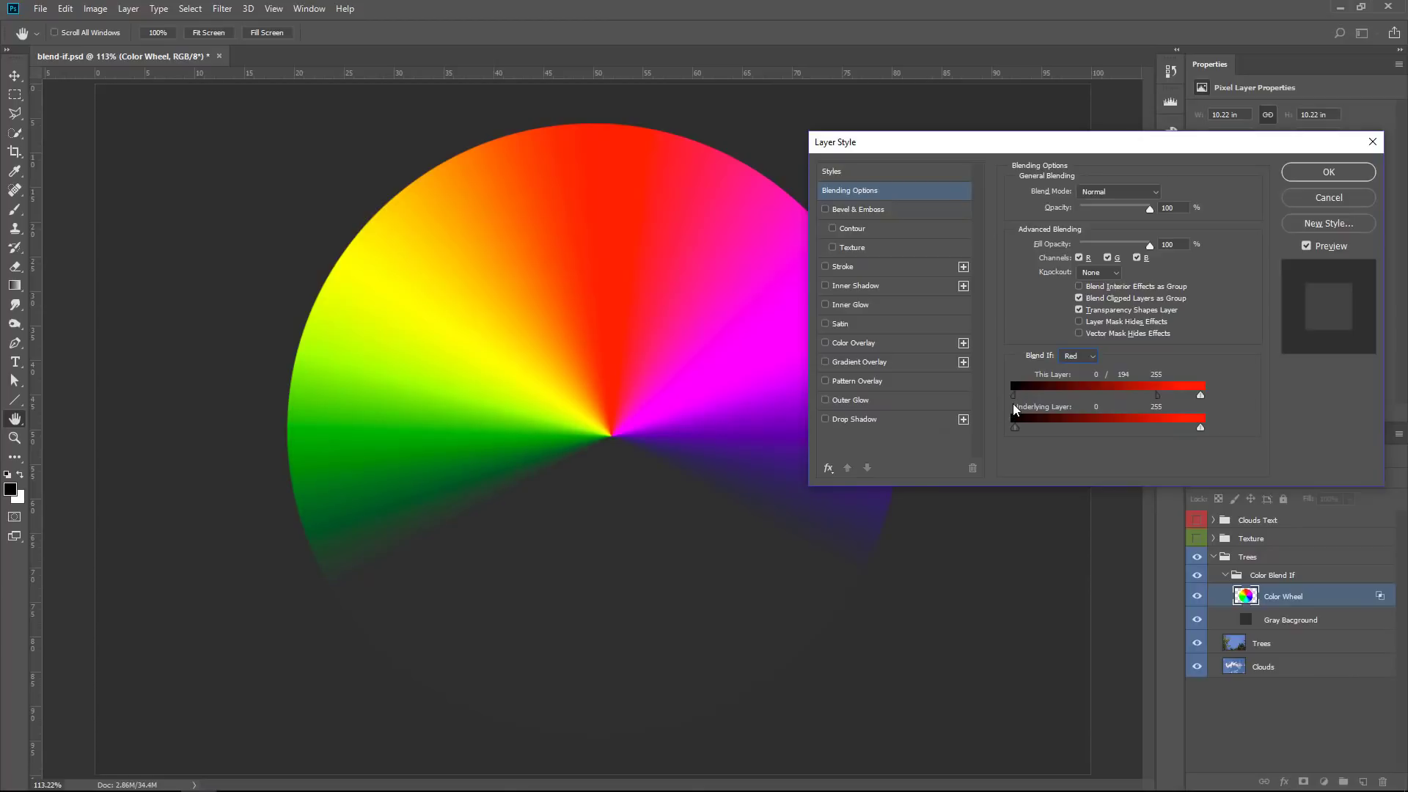
left_click_drag(1159, 396, 1019, 395)
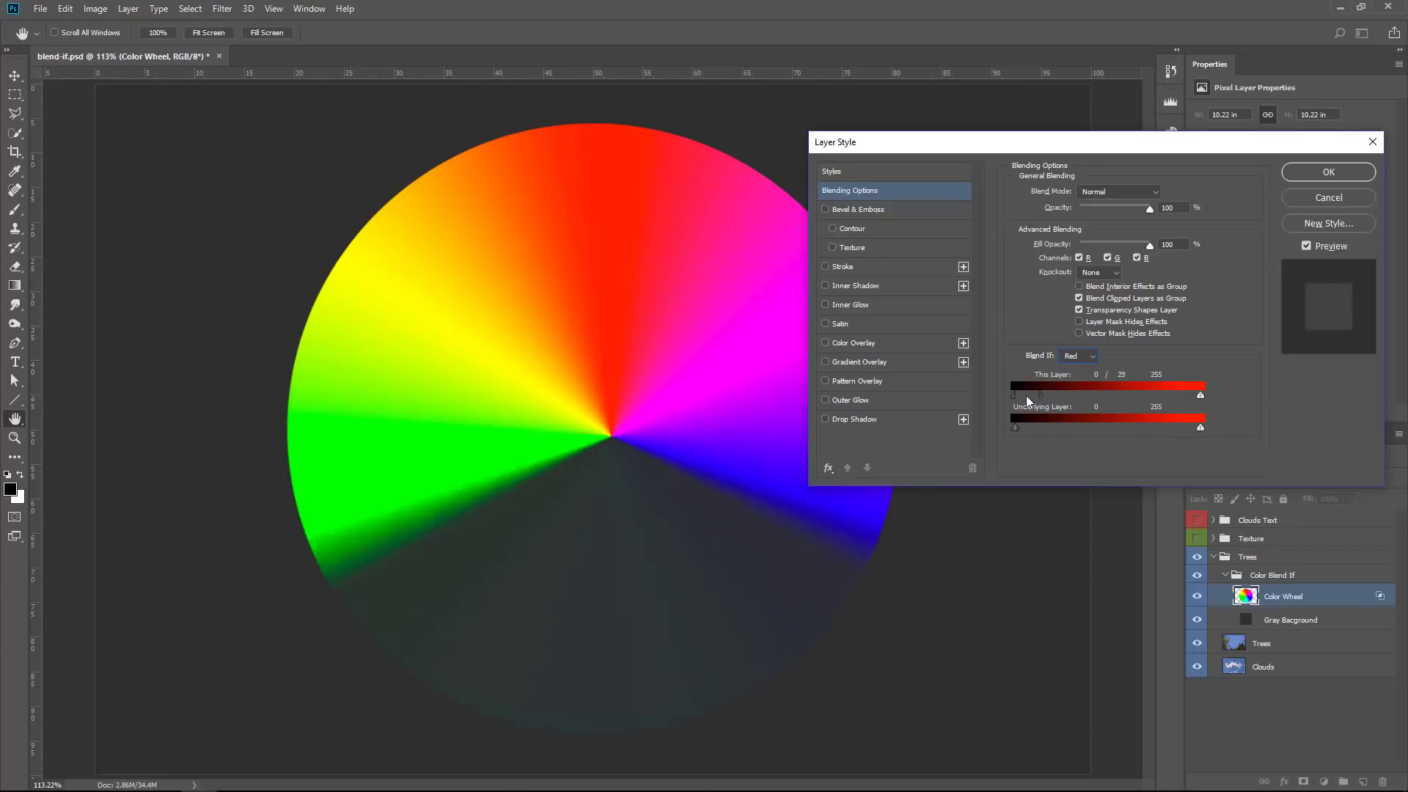
left_click(1078, 356)
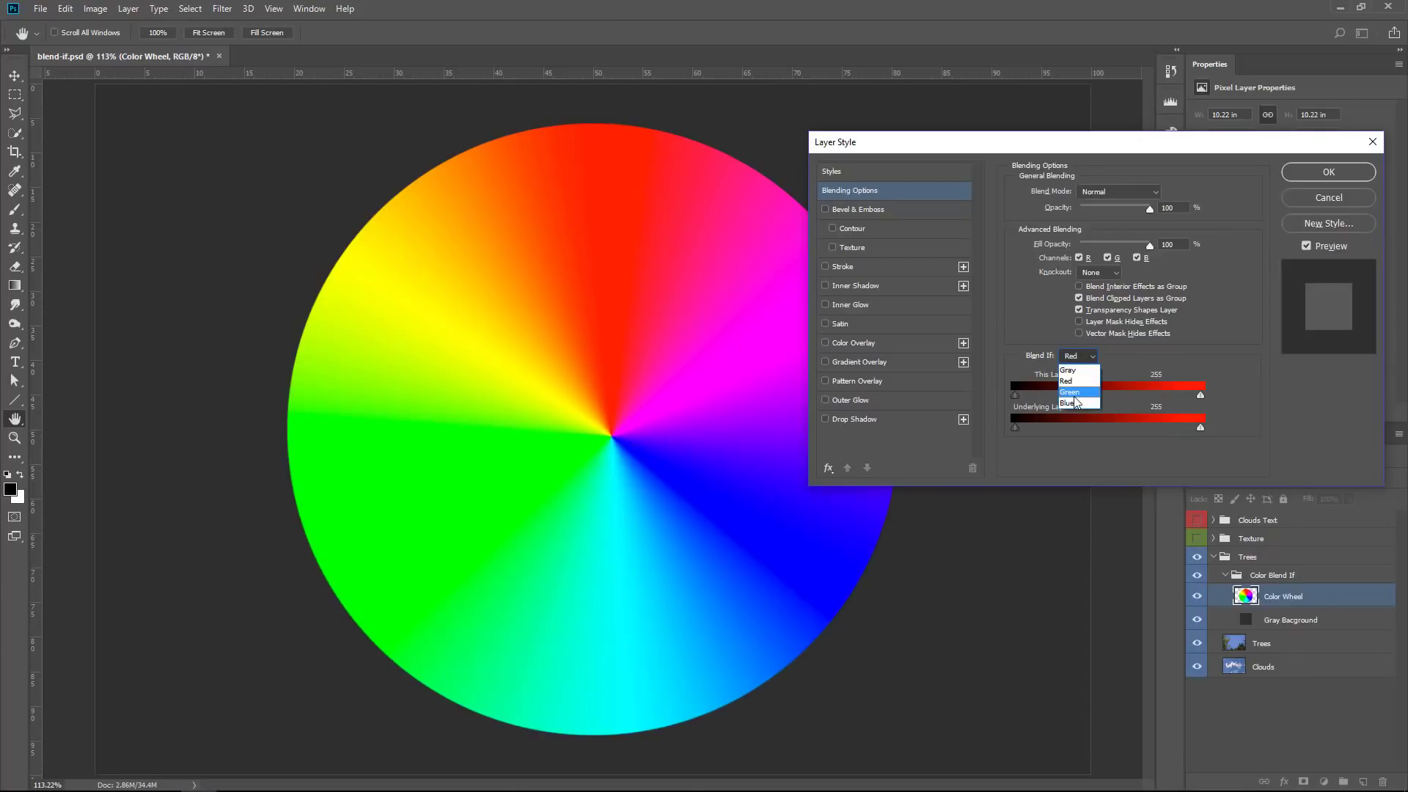
Switch Blend If to Green and test hiding high-green and low-green areas of the wheel
left_click(1074, 395)
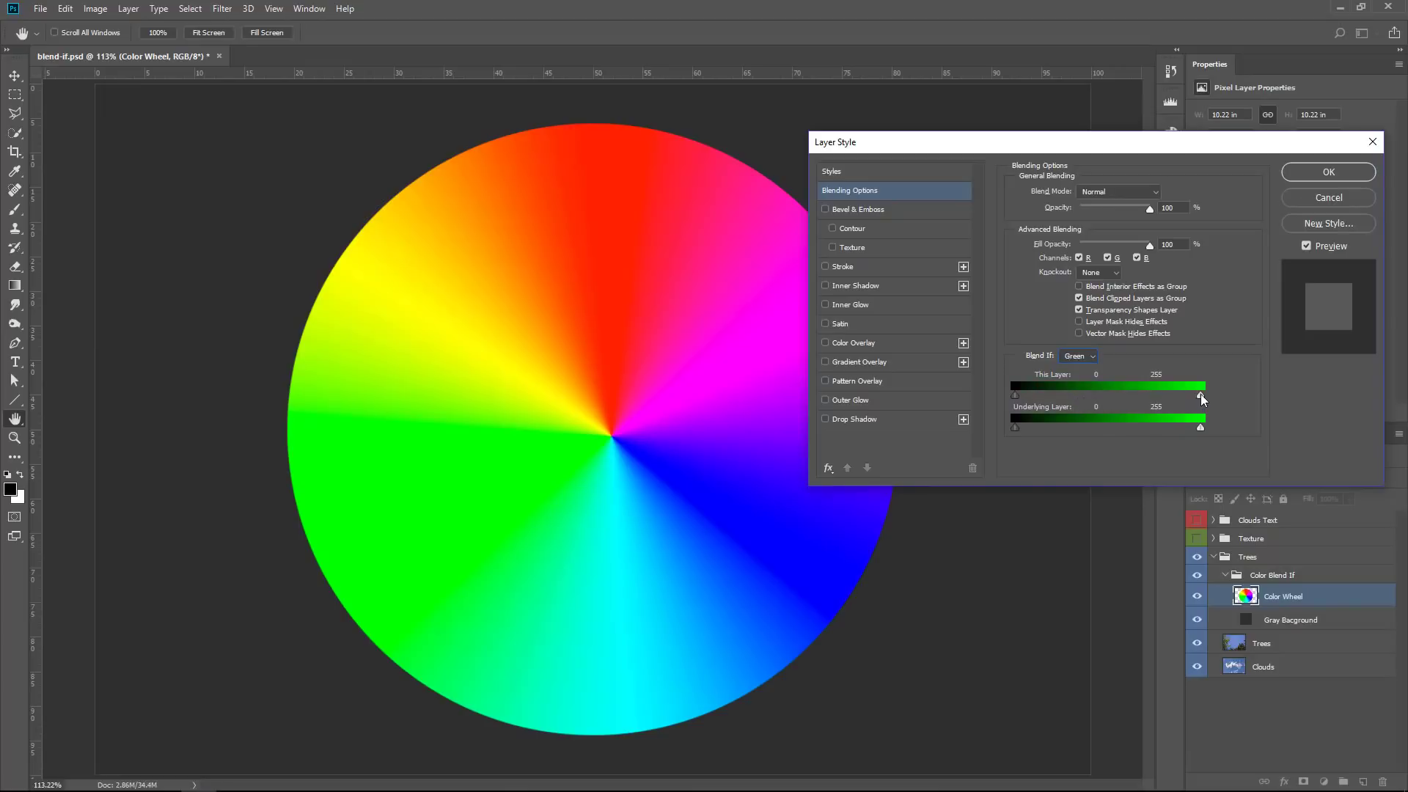
mouse_move(1200, 396)
left_mouse_down()
mouse_move(1015, 398)
mouse_move(1218, 403)
left_mouse_up()
mouse_move(1016, 394)
left_mouse_down()
mouse_move(1204, 398)
mouse_move(1015, 400)
left_mouse_up()
Switch Blend If to Blue and test hiding high-blue and low-blue areas of the wheel
left_click(1077, 356)
left_click(1074, 404)
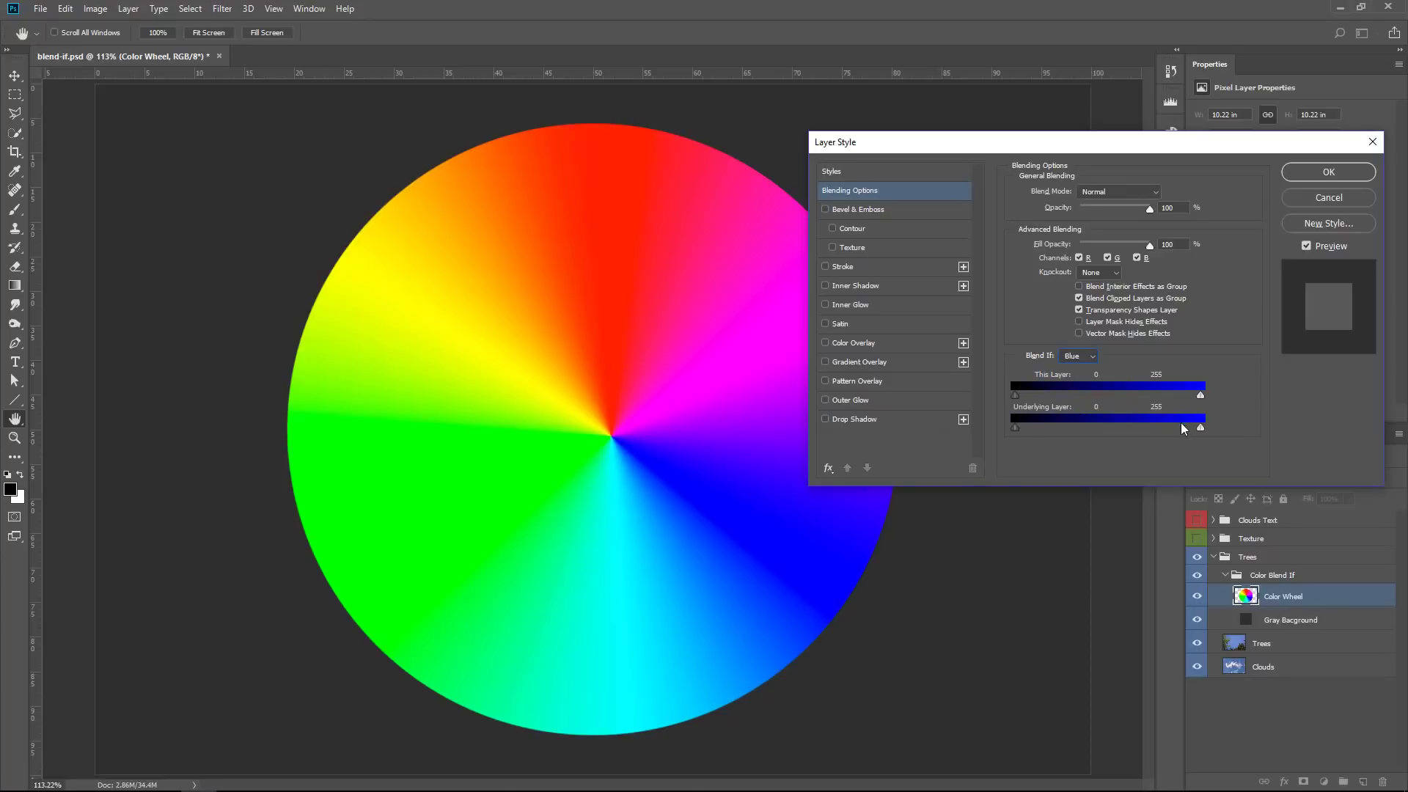
mouse_move(1200, 393)
left_mouse_down()
mouse_move(1003, 384)
mouse_move(1200, 395)
left_mouse_up()
mouse_move(1015, 394)
left_mouse_down()
mouse_move(1208, 400)
mouse_move(997, 397)
left_mouse_up()
left_click(1291, 201)
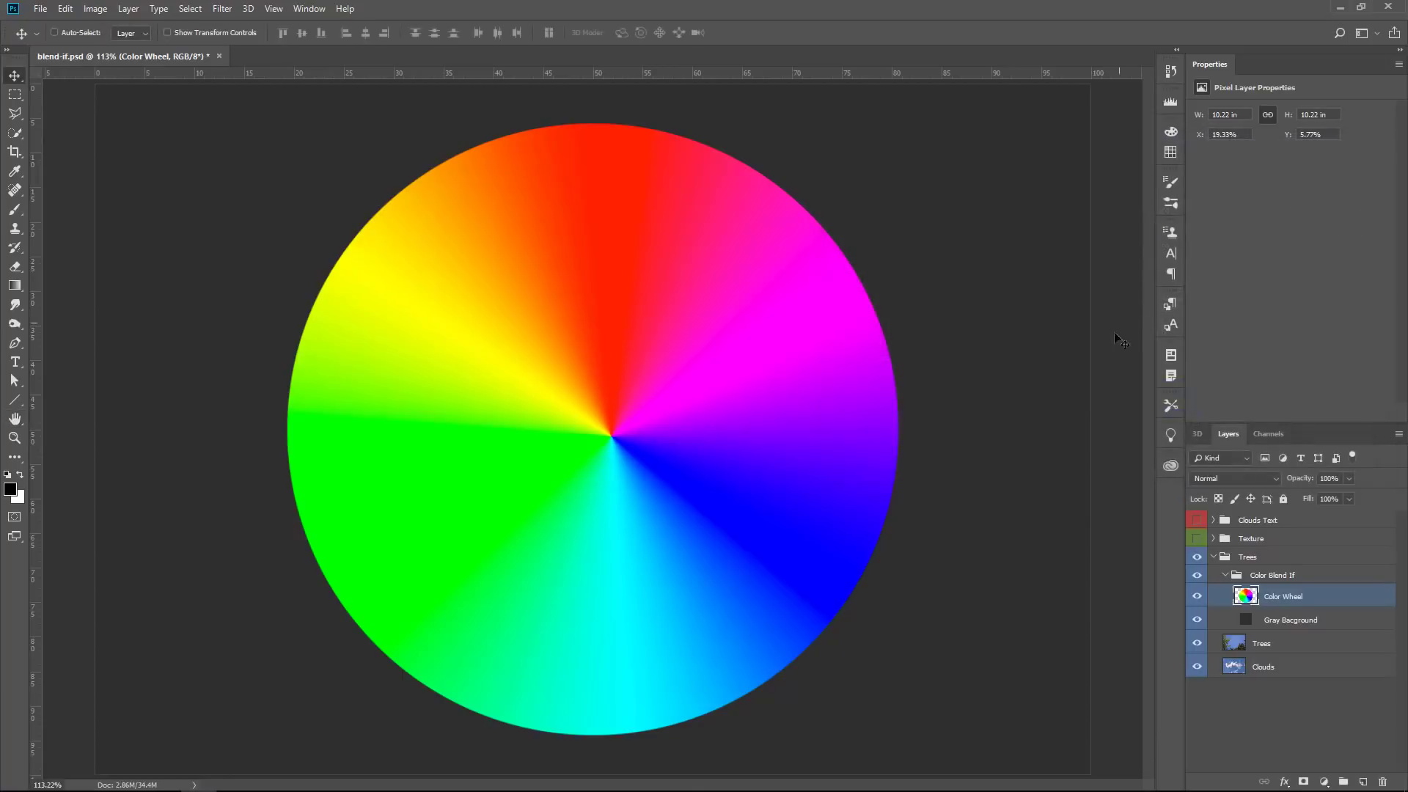
left_click(1269, 435)
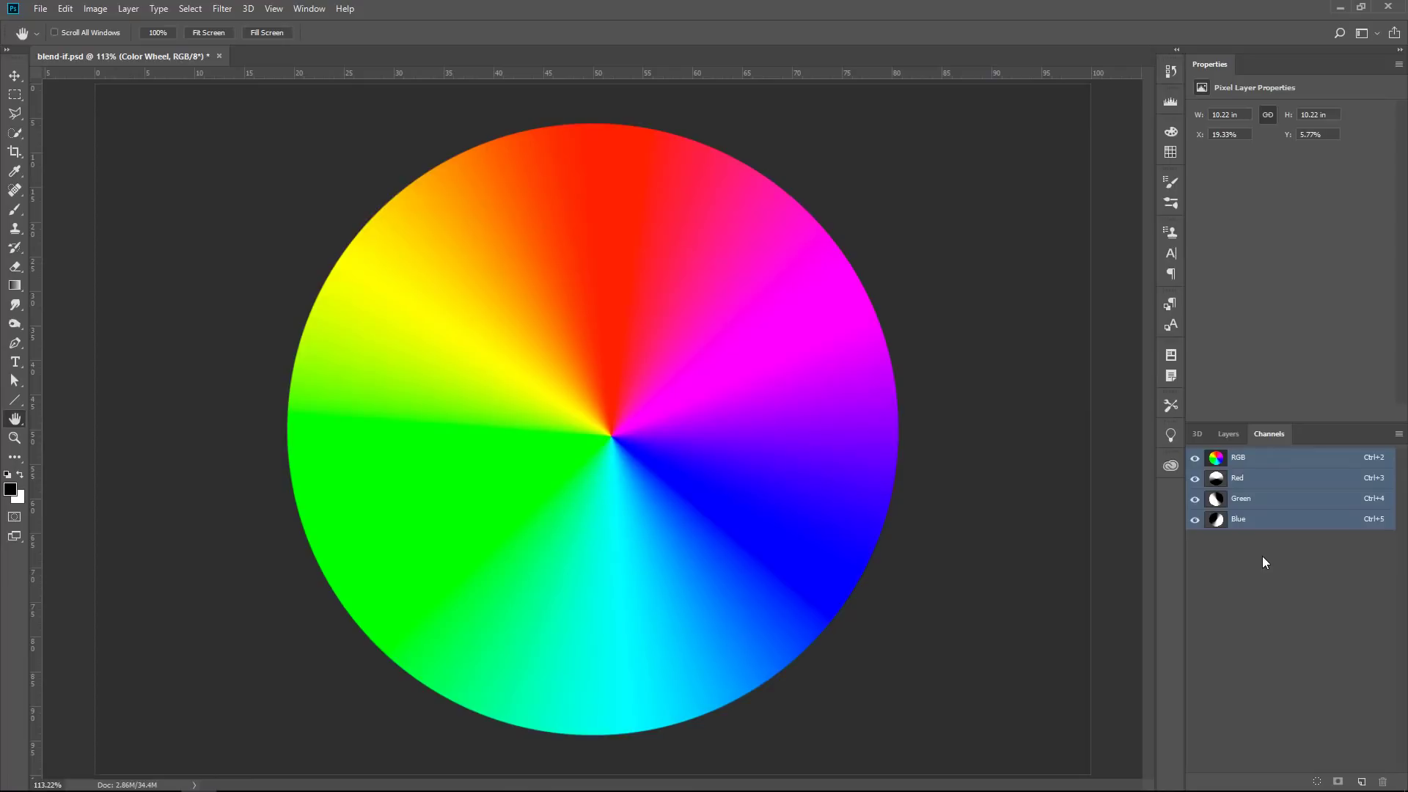
left_click(1252, 484)
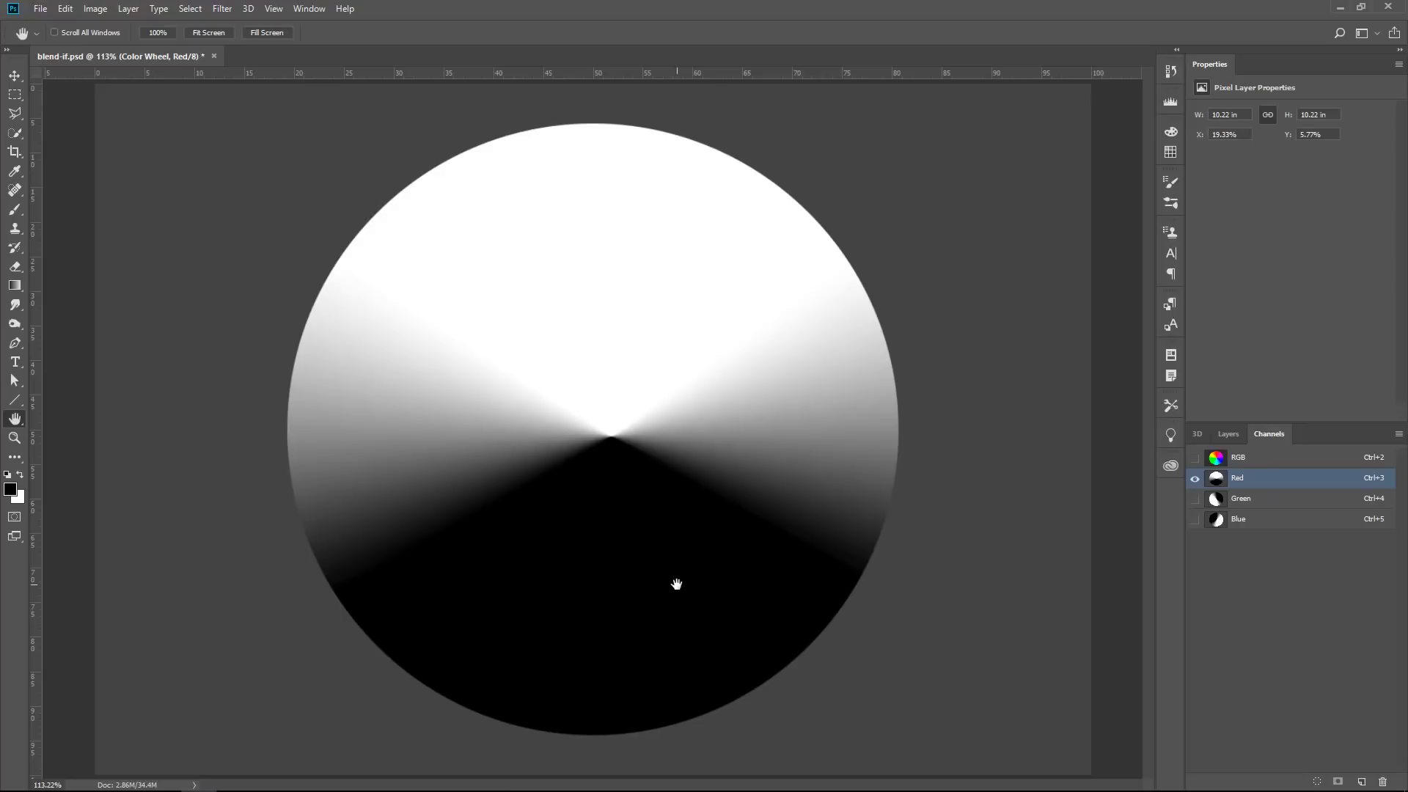
left_click(1246, 499)
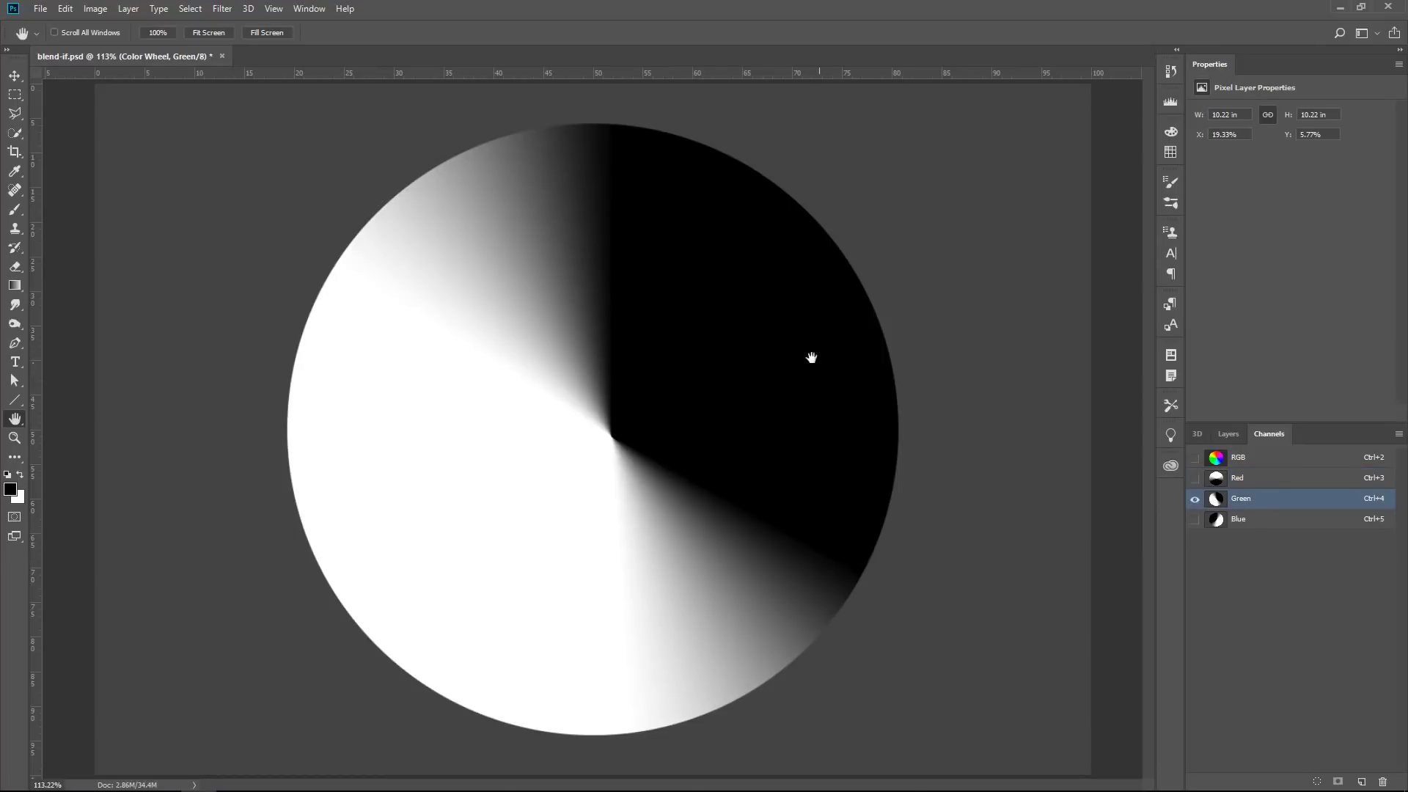
left_click(1256, 518)
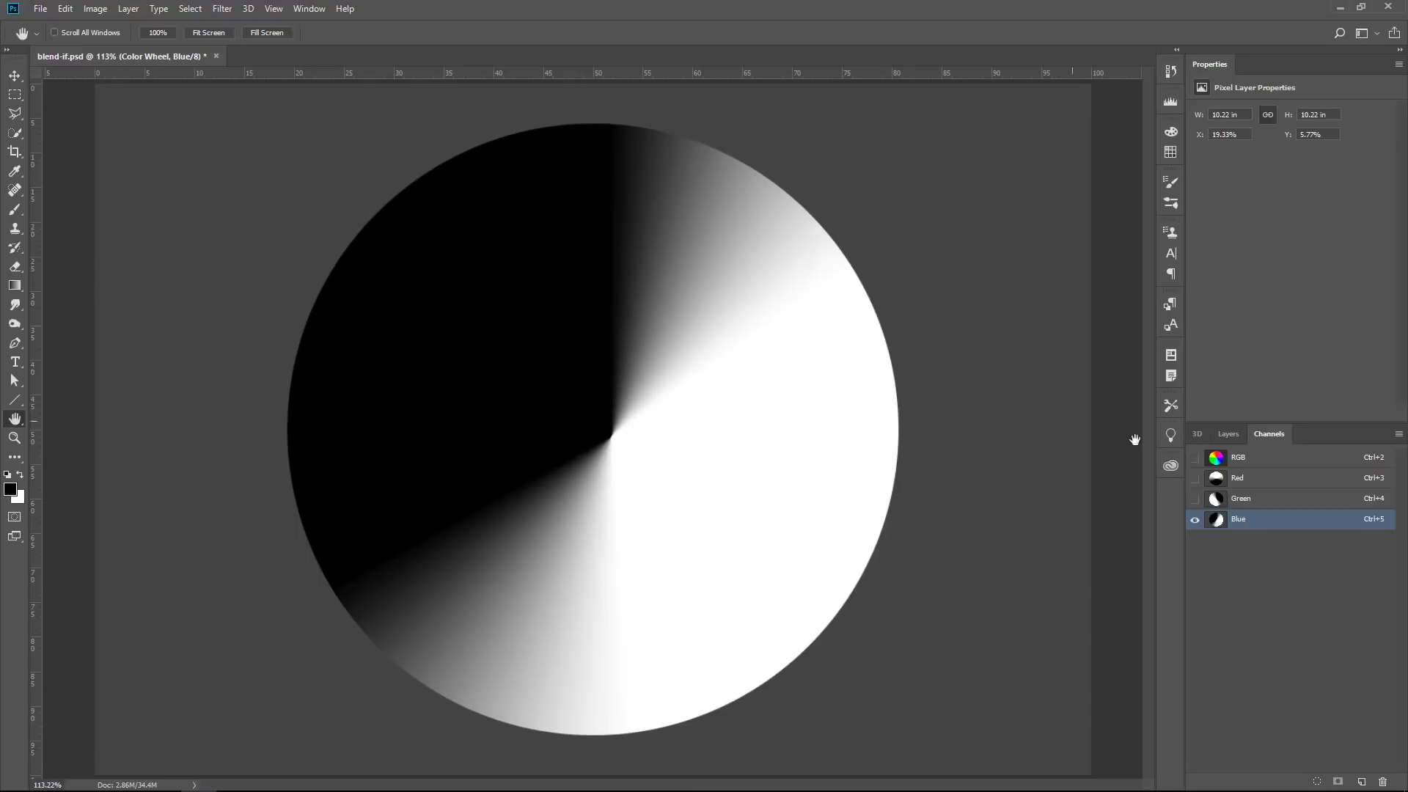
left_click(1256, 457)
left_click(1232, 437)
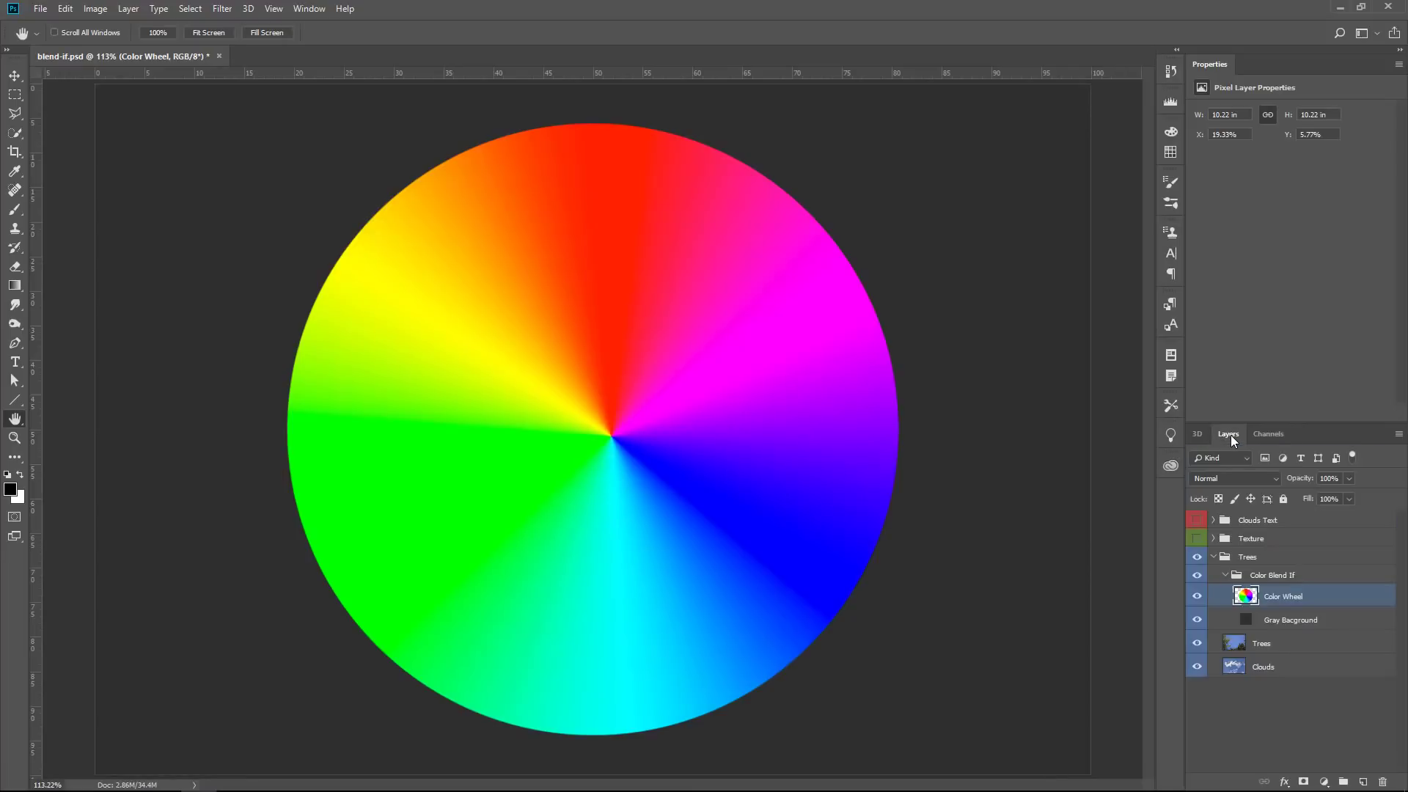
Collapse and hide the Color Blend If group, then toggle the Trees layer off and on
key("v")
left_click(1225, 575)
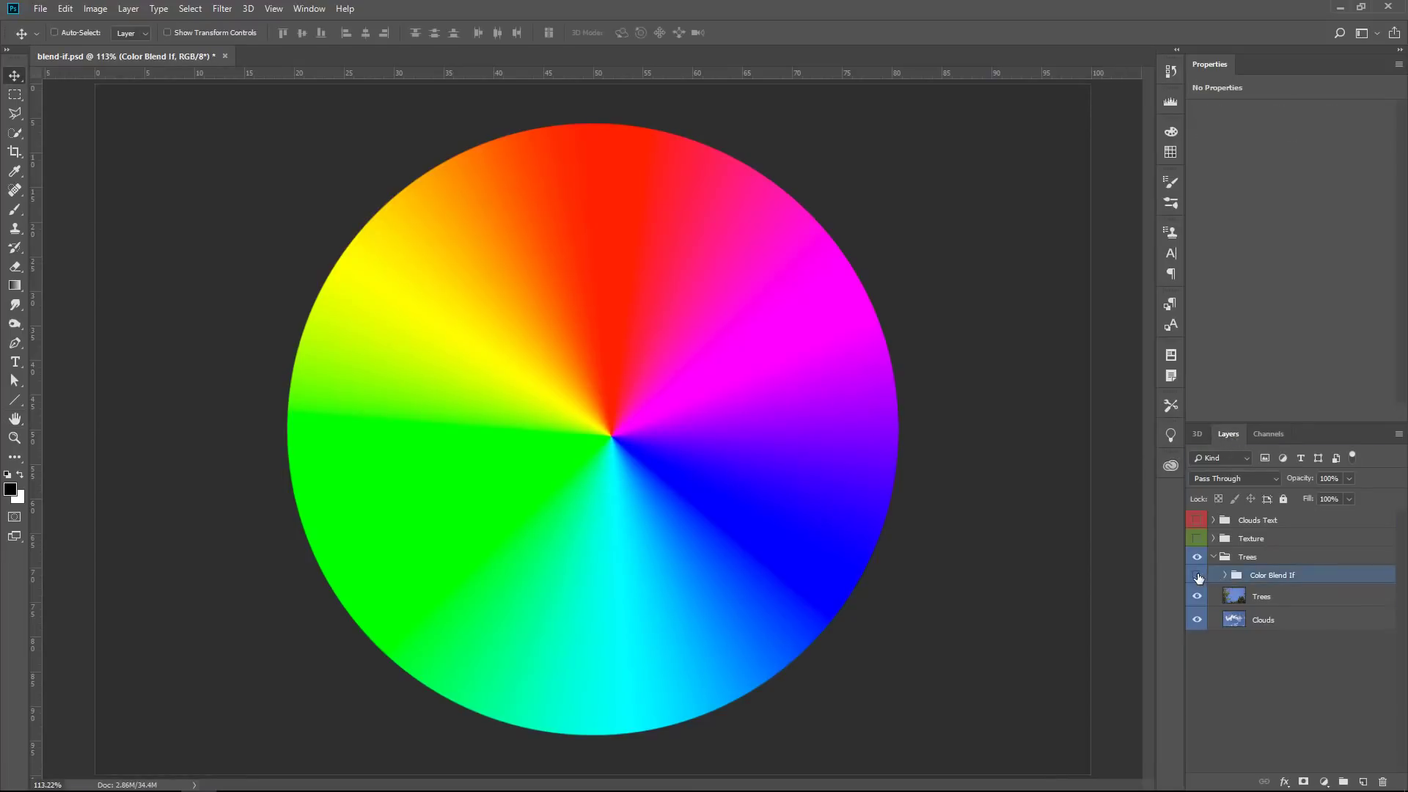
left_click(1197, 575)
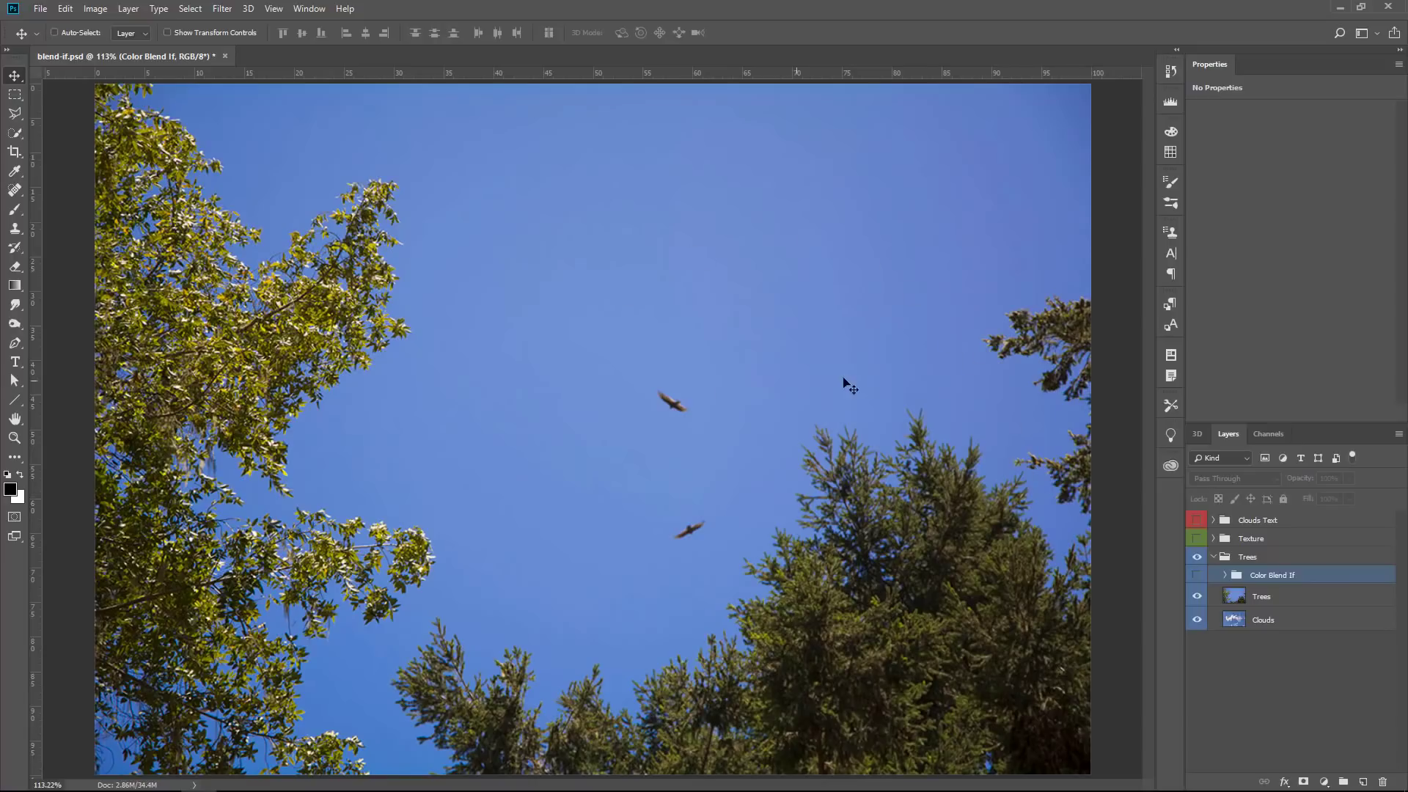
left_click(1197, 597)
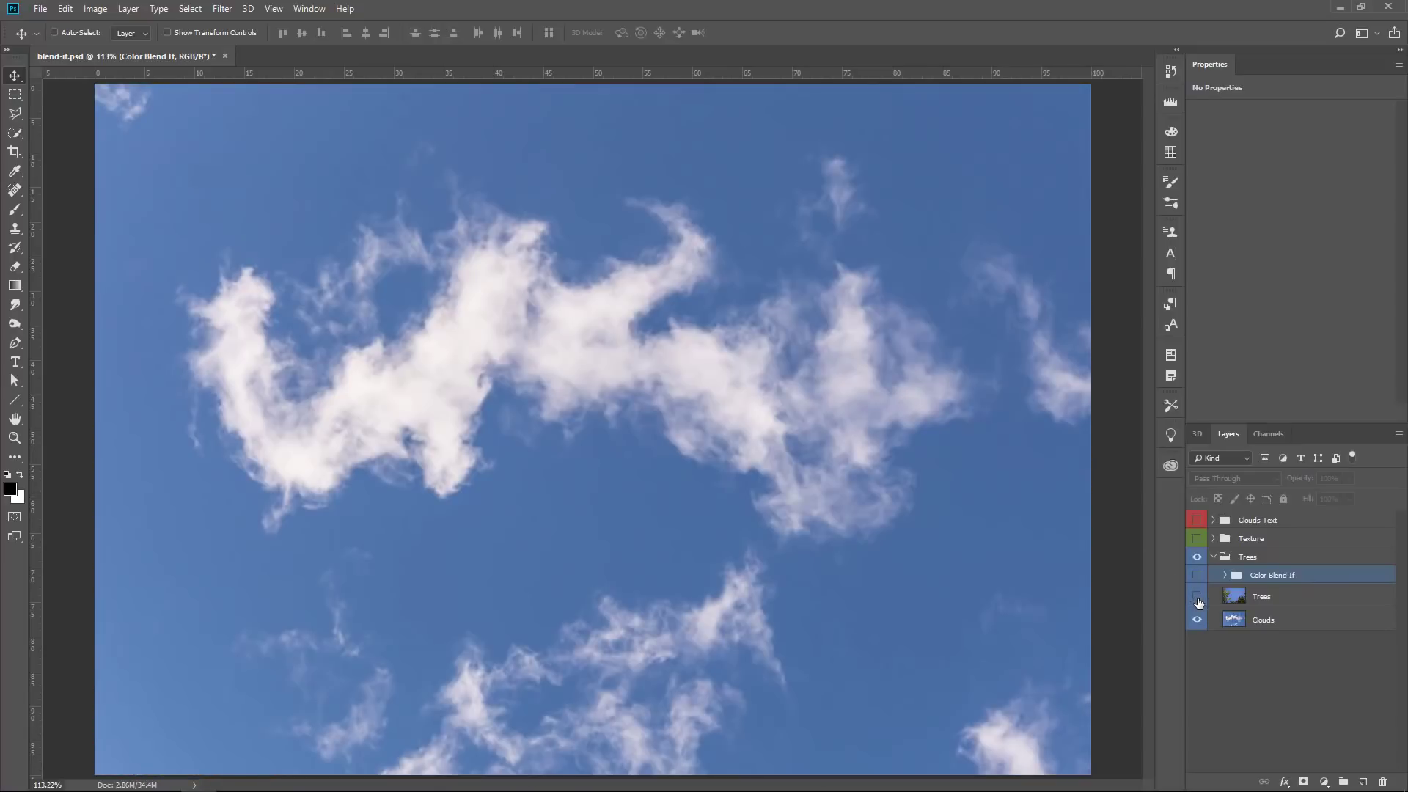
left_click(1197, 600)
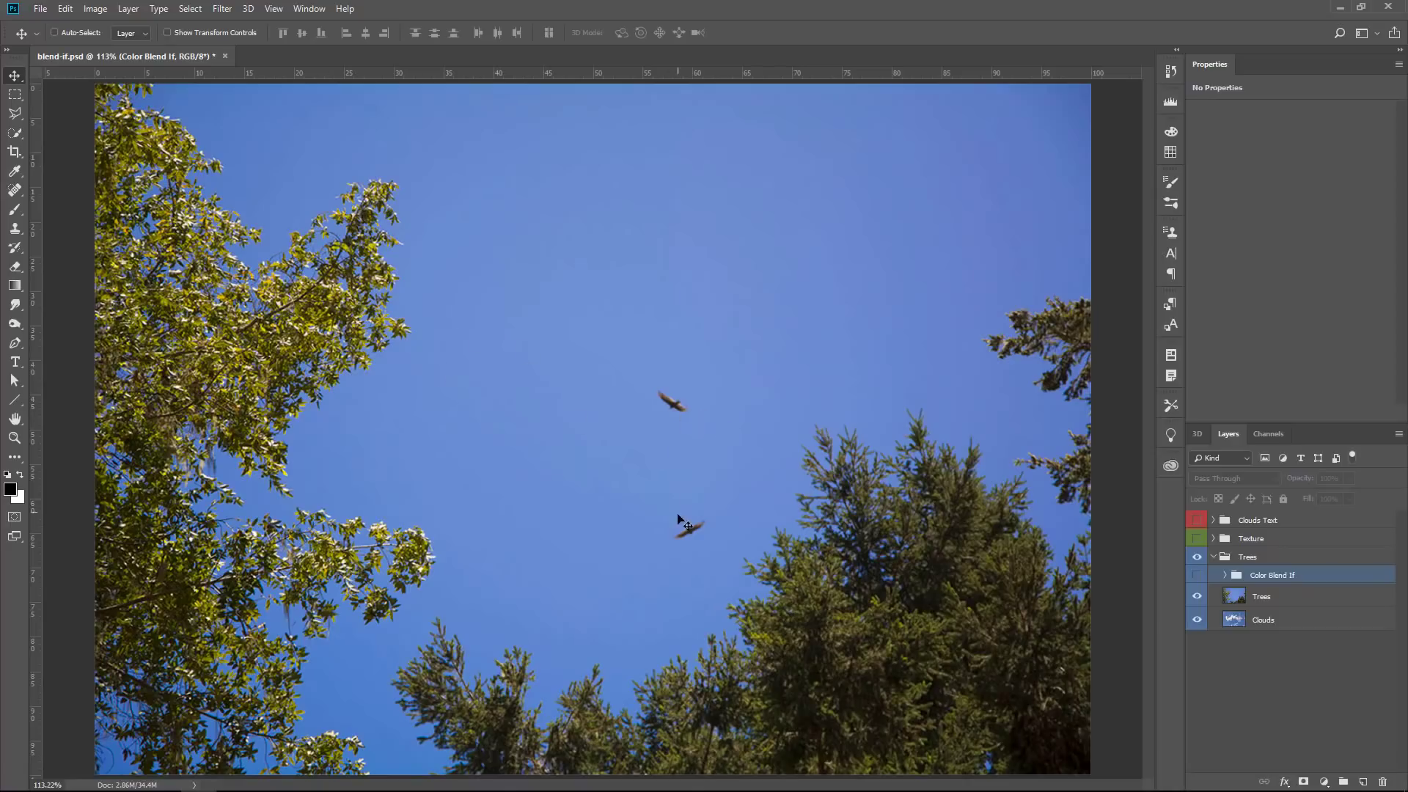
Select the Trees layer and inspect its Blue channel, then return to the RGB composite and Layers
left_click(1275, 606)
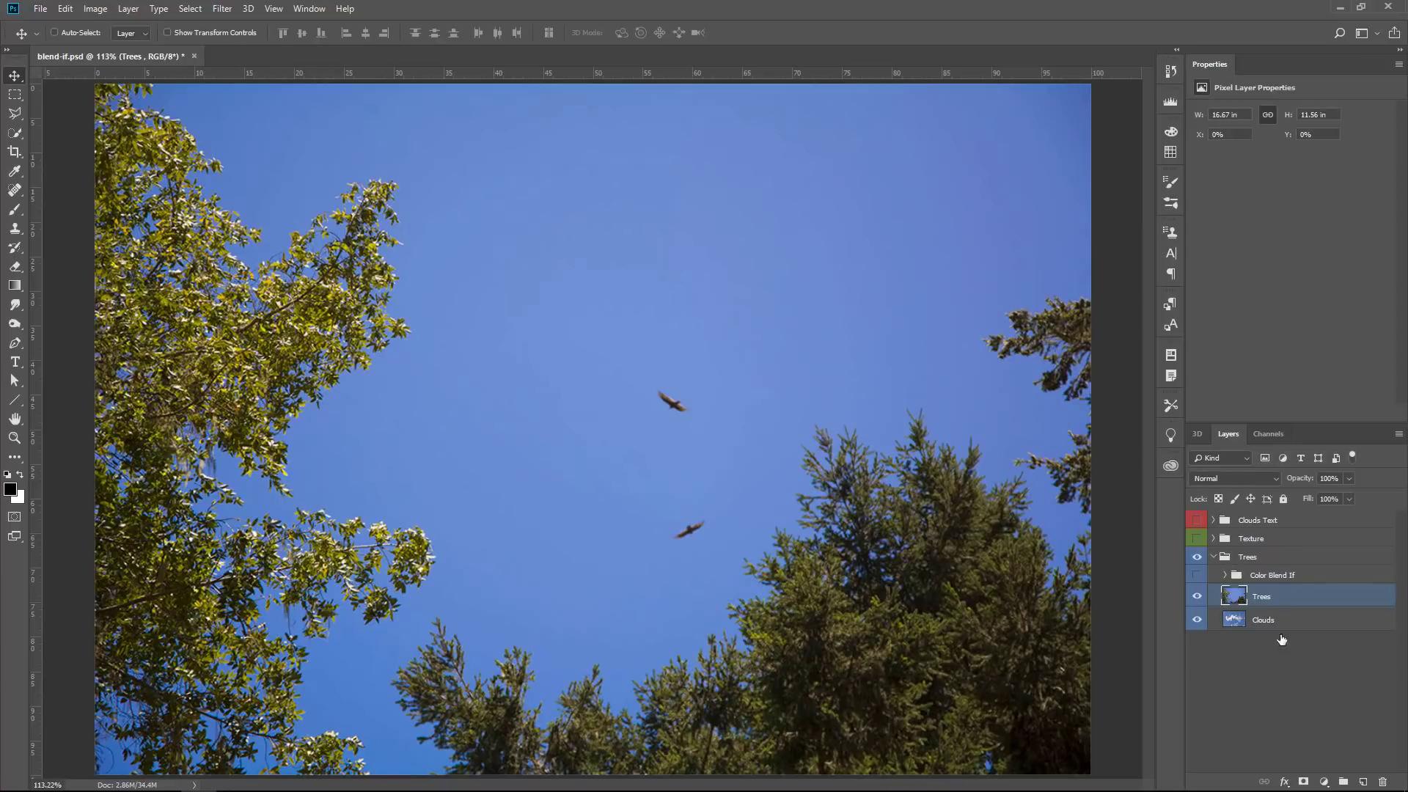
left_click(1274, 435)
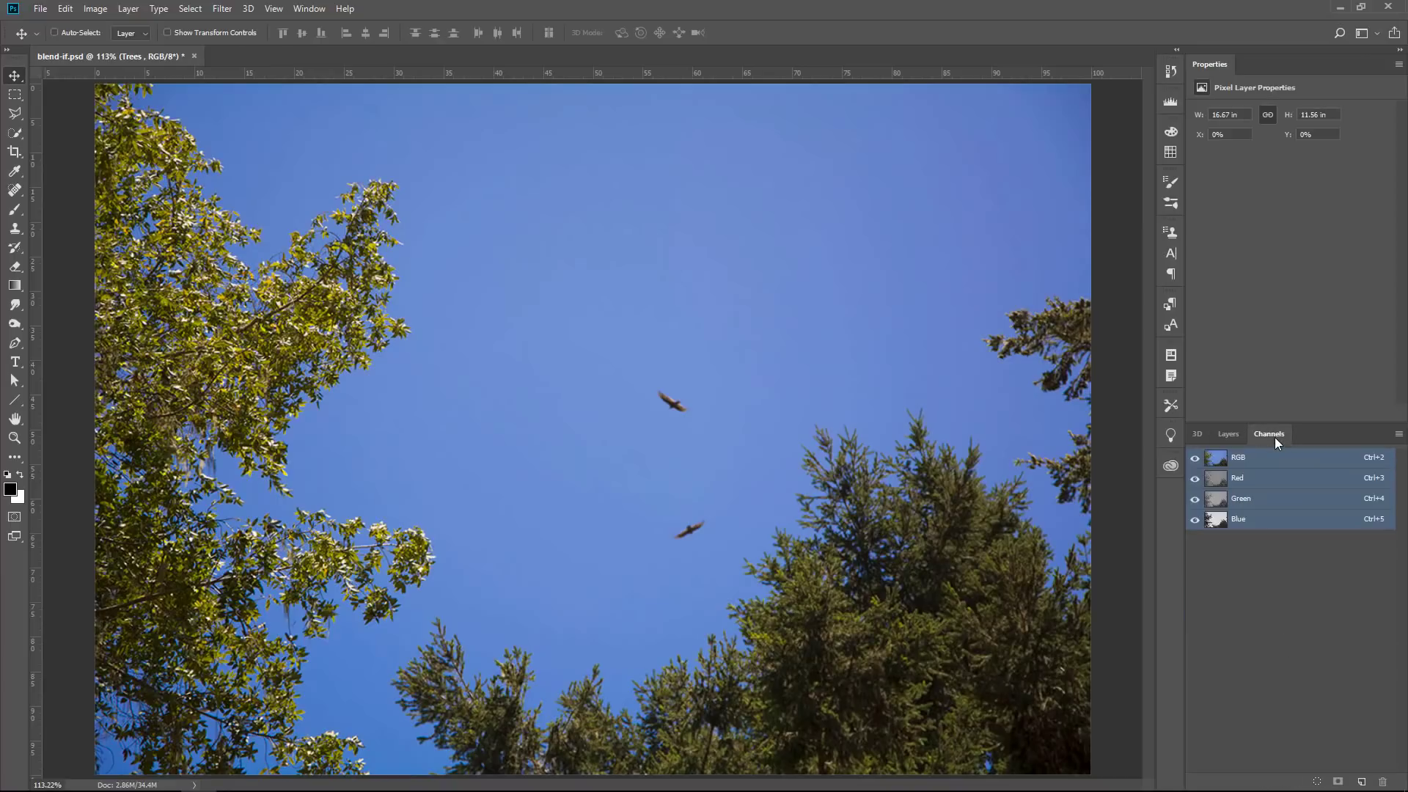
left_click(1239, 521)
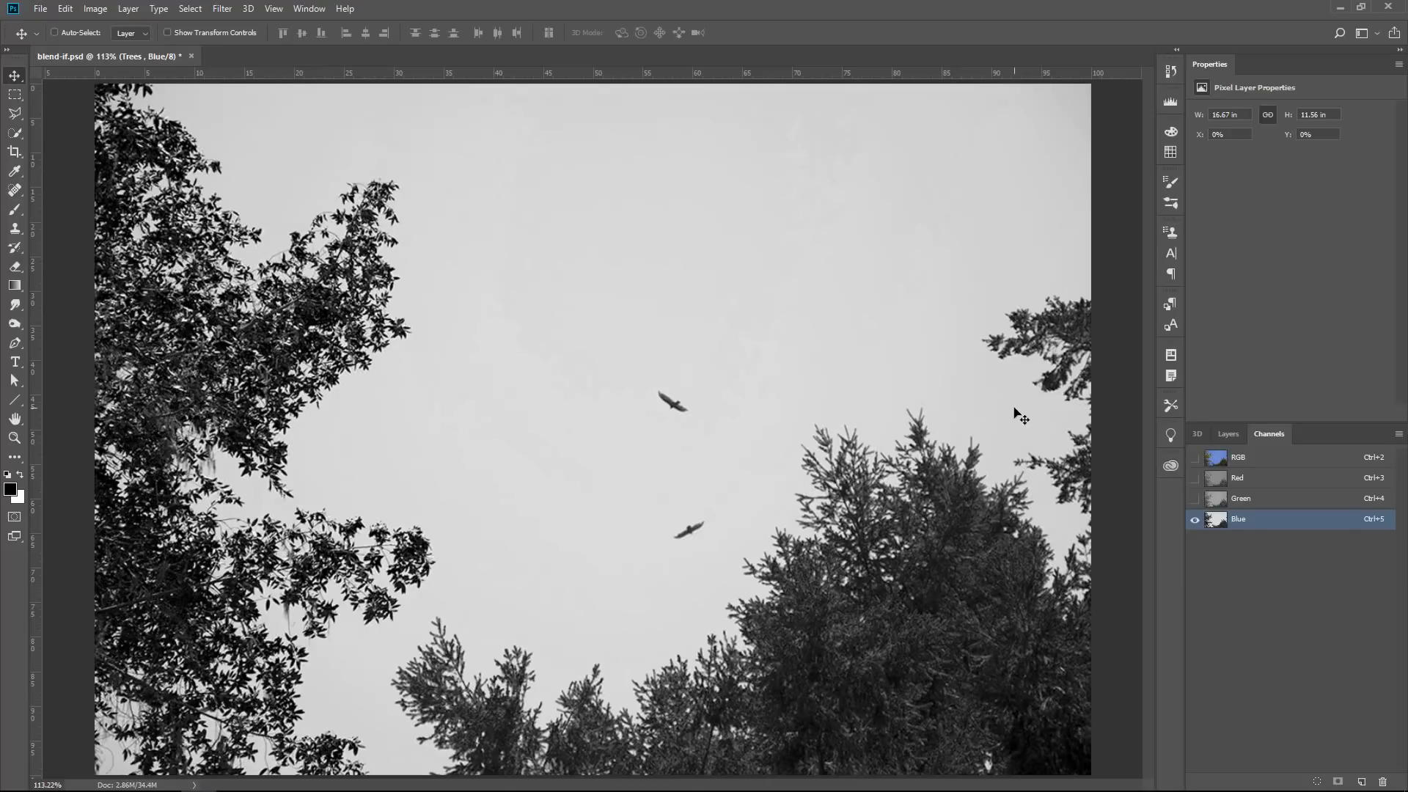
left_click(1259, 467)
left_click(1226, 437)
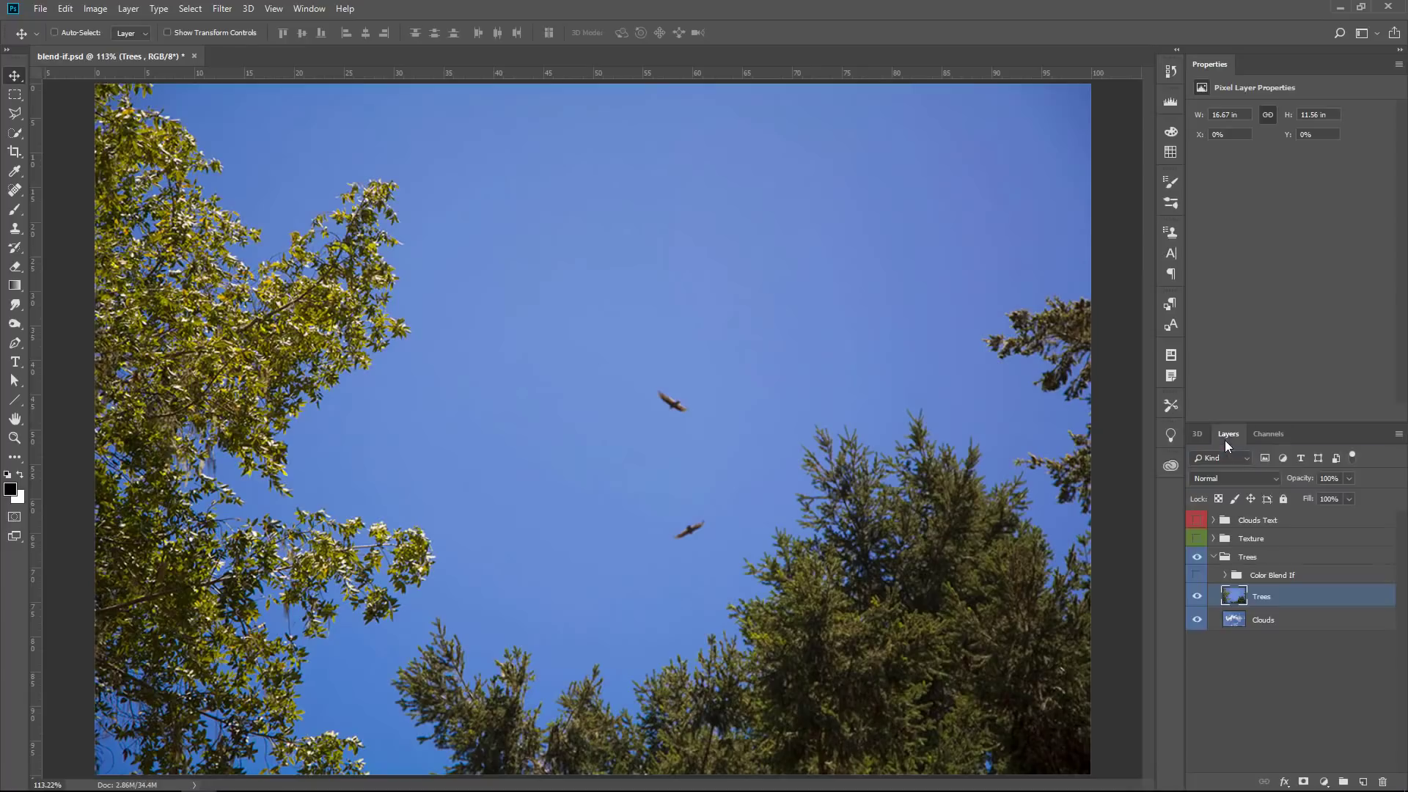
Blend out the Trees layer's sky using the Blue Blend If white slider, split to 143/156
double_click(1355, 597)
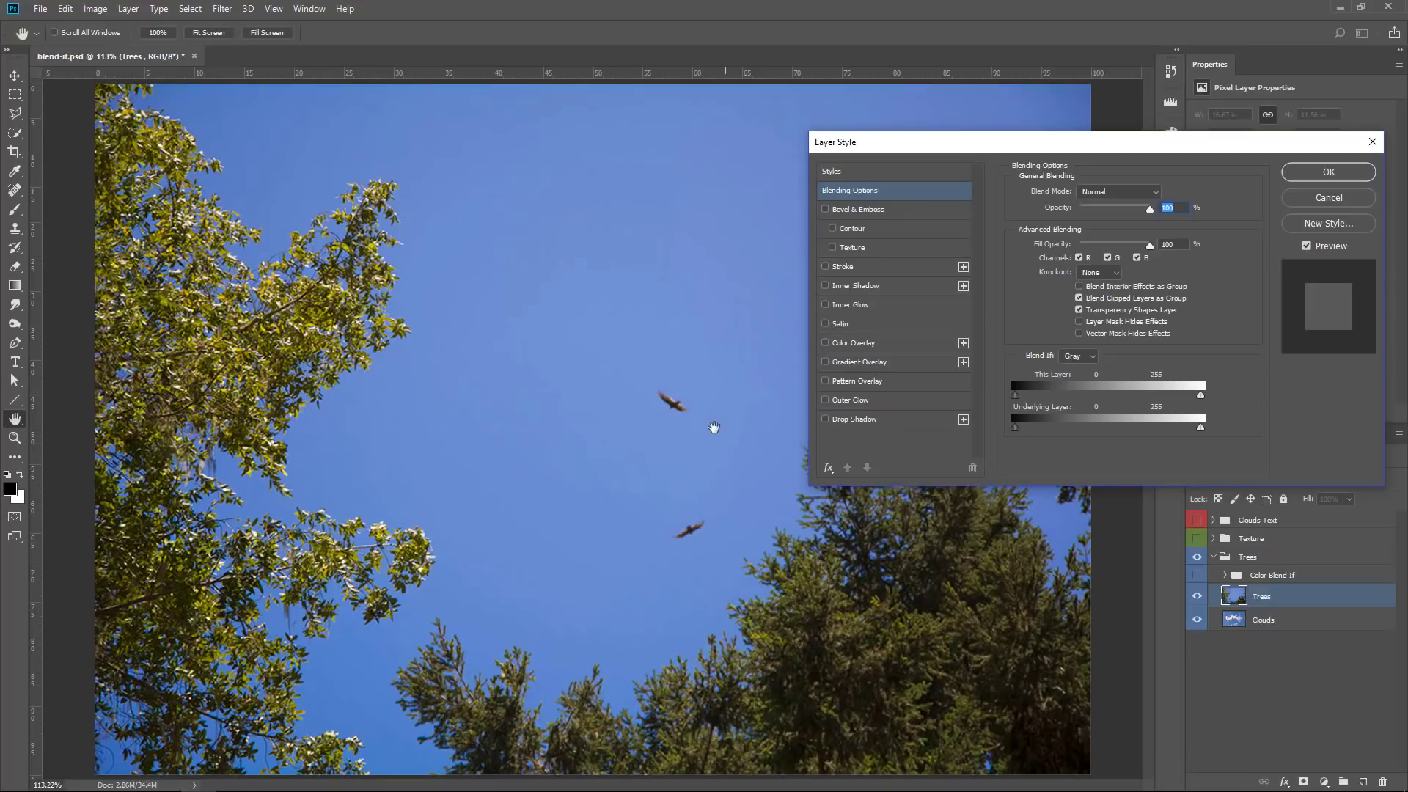
left_click(1079, 357)
left_click(1072, 404)
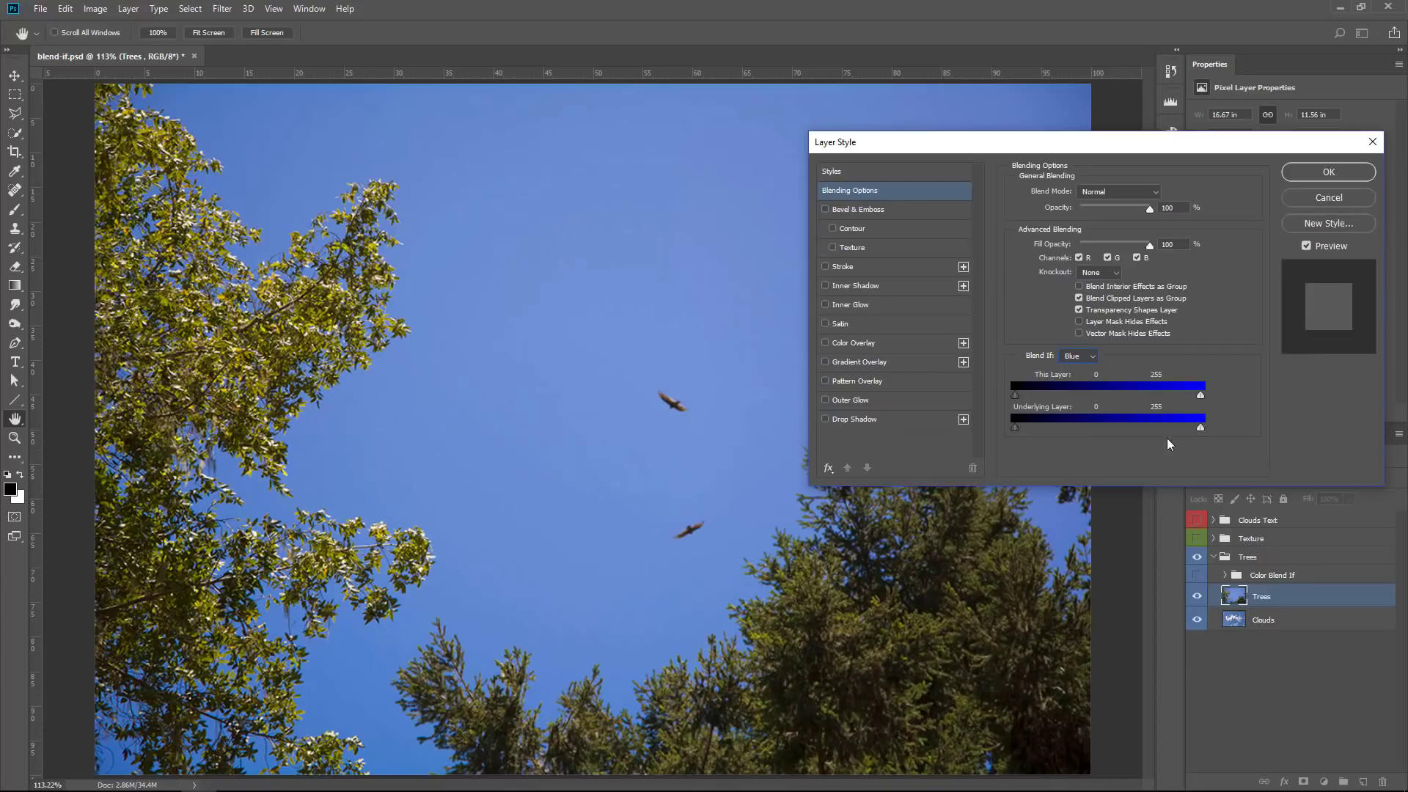
left_click_drag(1201, 396, 1130, 400)
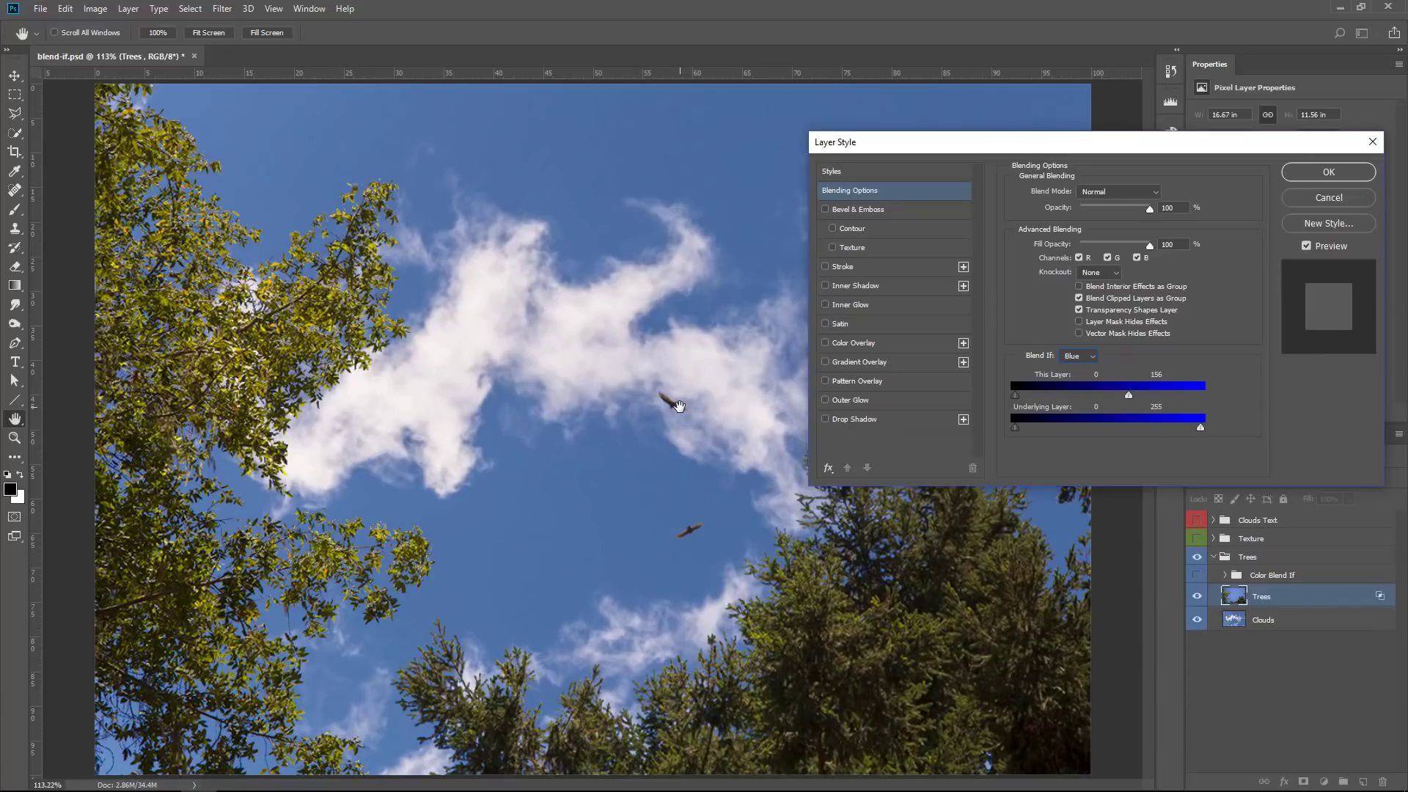
key("alt")
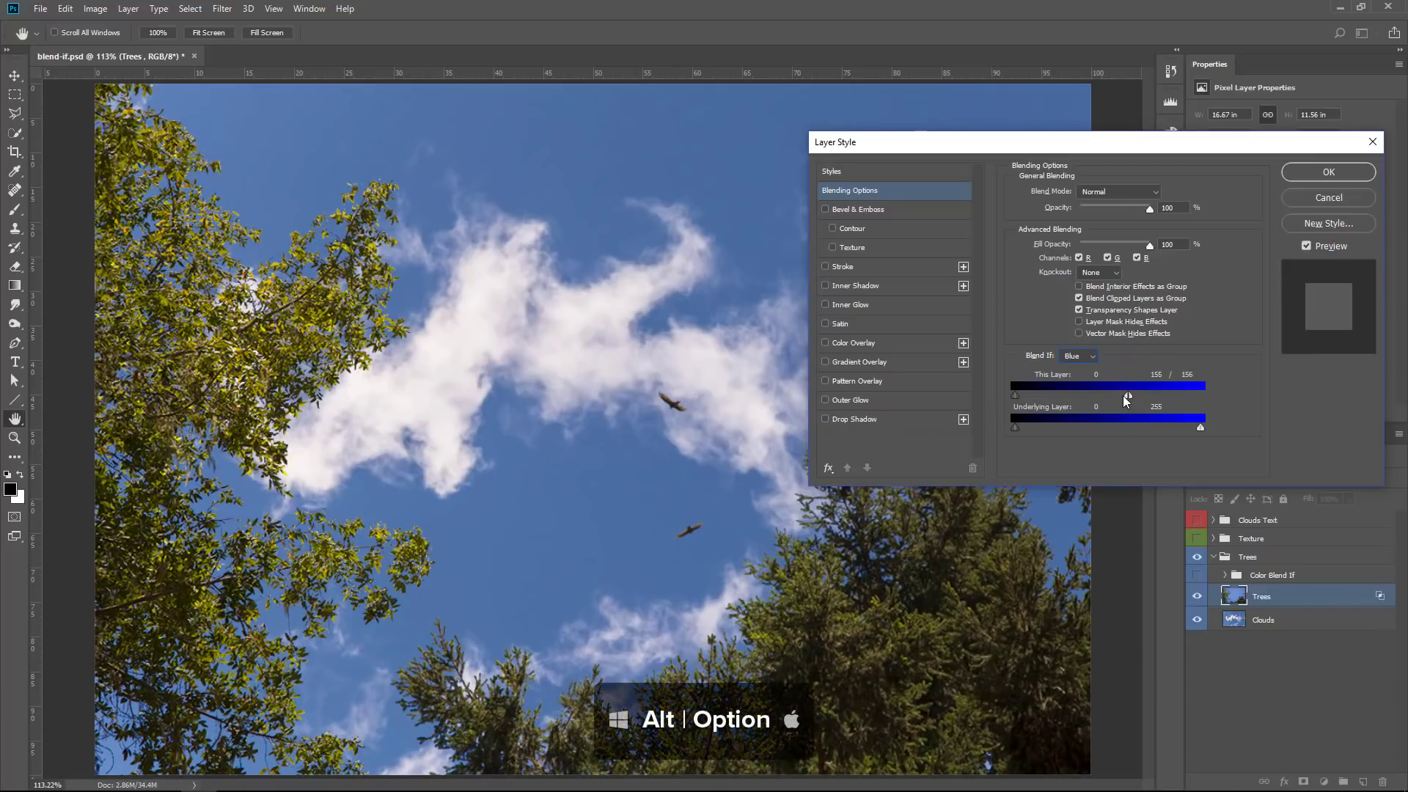
mouse_move(1128, 397)
left_mouse_down()
mouse_move(1143, 396)
mouse_move(1108, 397)
left_mouse_up()
left_click(1295, 176)
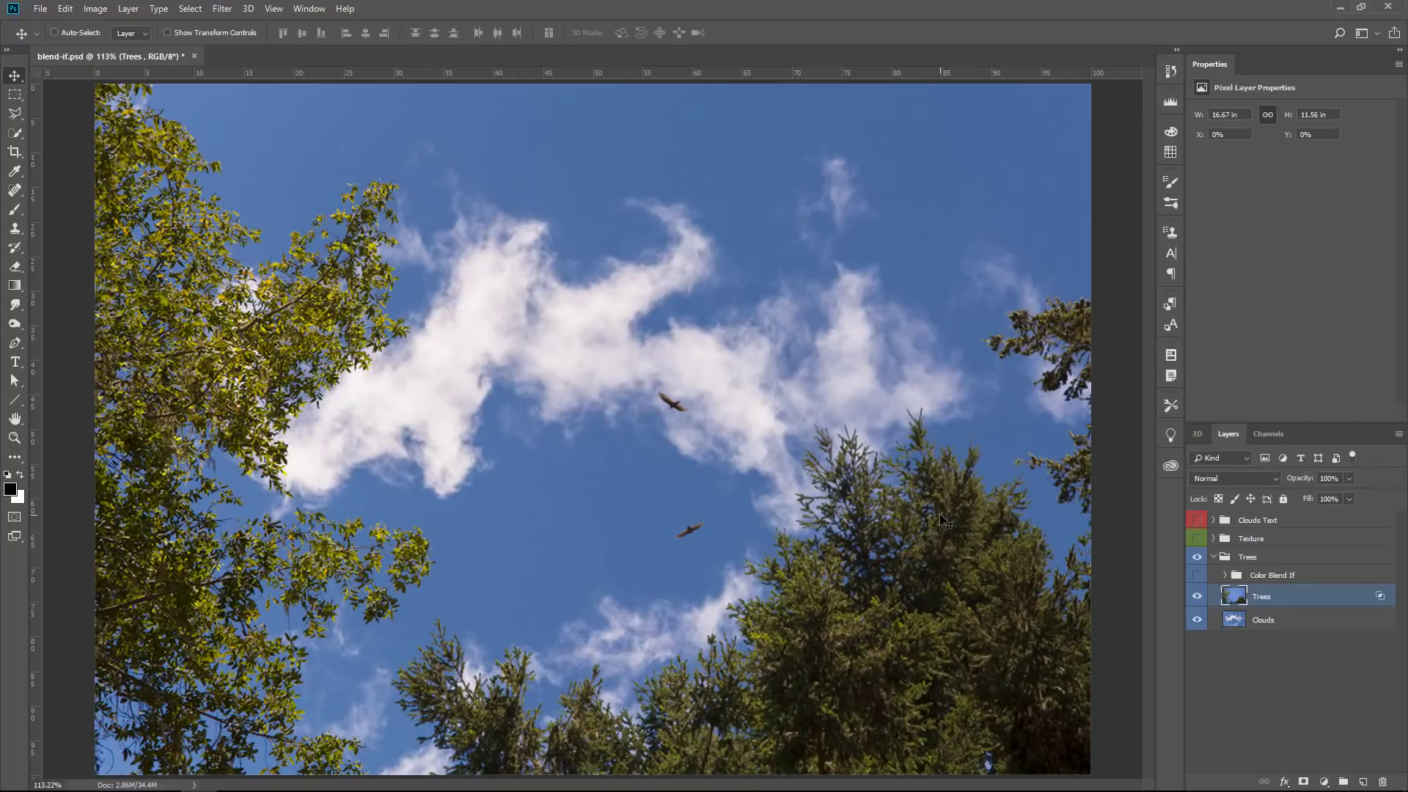
Select the Clouds layer and move it up and left behind the trees
left_click(1274, 622)
mouse_move(902, 552)
left_mouse_down()
mouse_move(930, 525)
mouse_move(910, 543)
mouse_move(875, 514)
left_mouse_up()
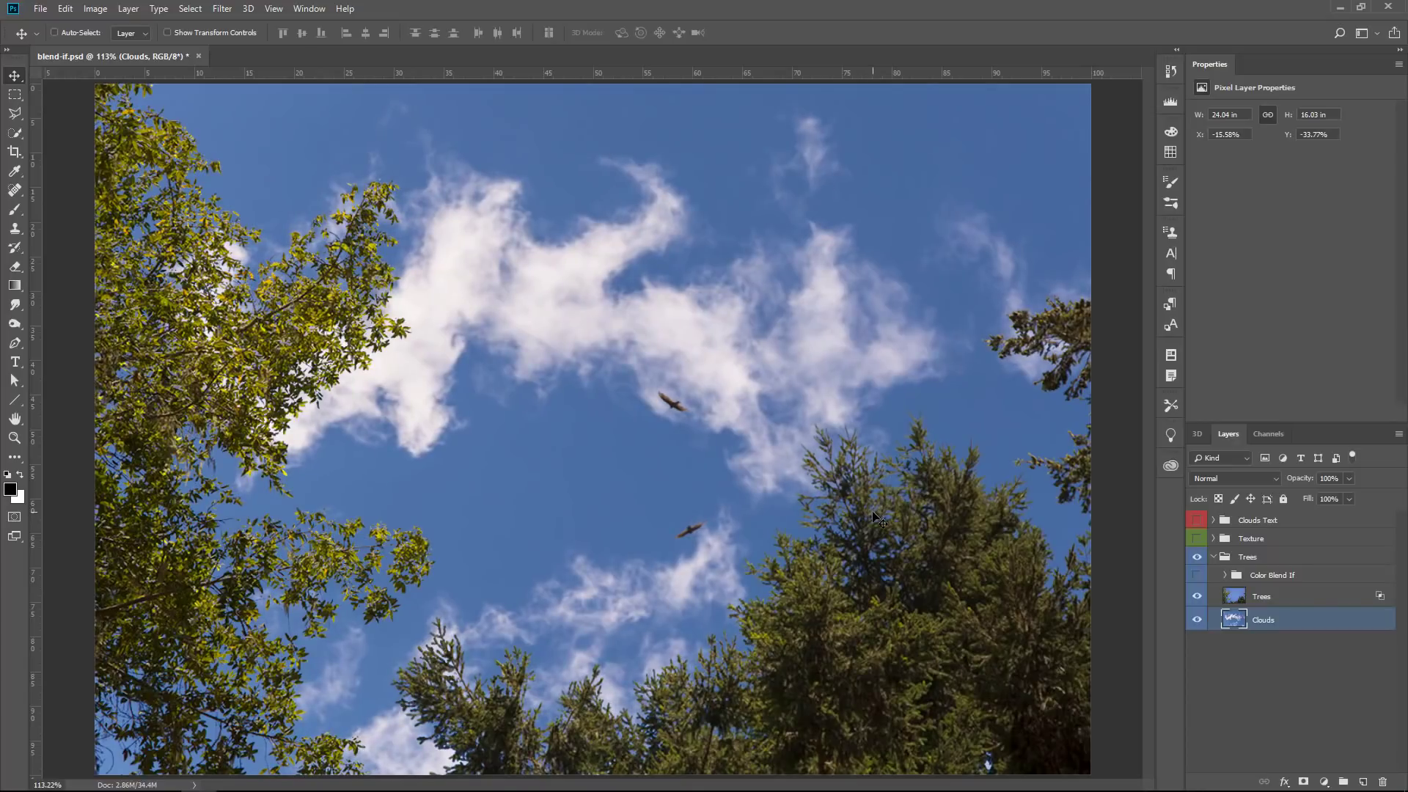